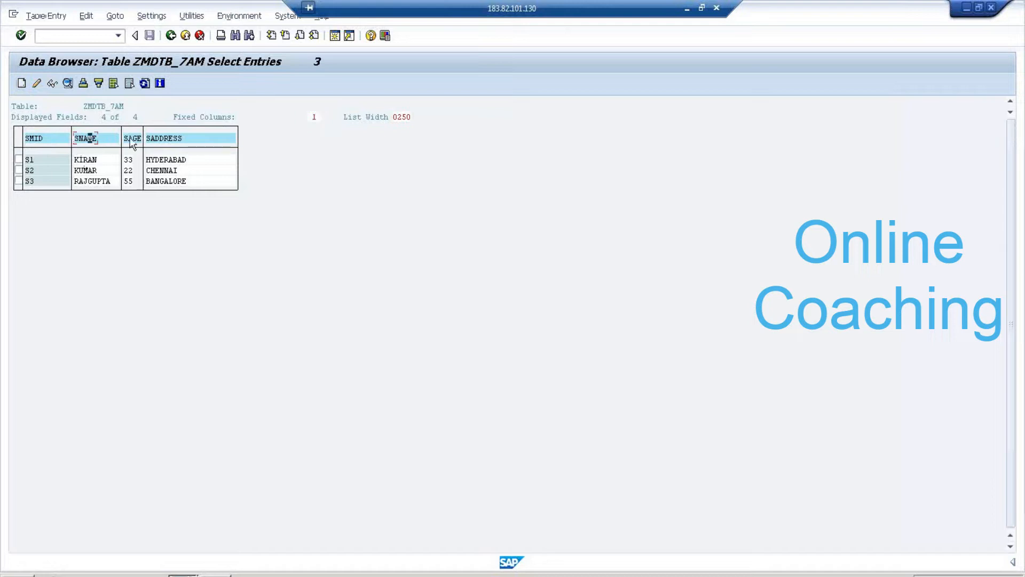
# Leave the ZMDTB_7AM entries and table display to return to the ABAP Dictionary initial screen
pyautogui.click(157, 139)
pyautogui.click(171, 35)
pyautogui.click(171, 35)
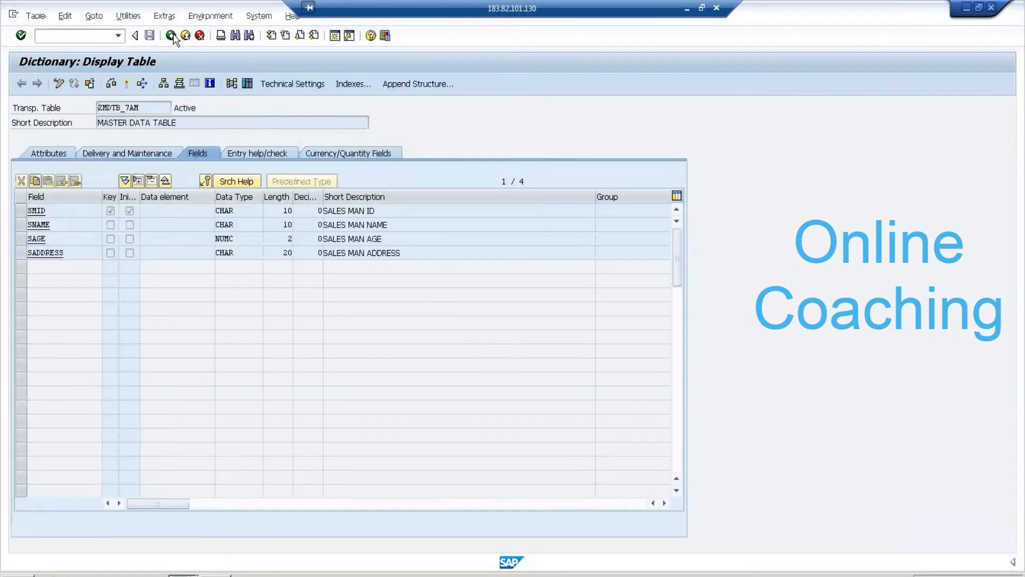
pyautogui.click(171, 35)
pyautogui.click(160, 137)
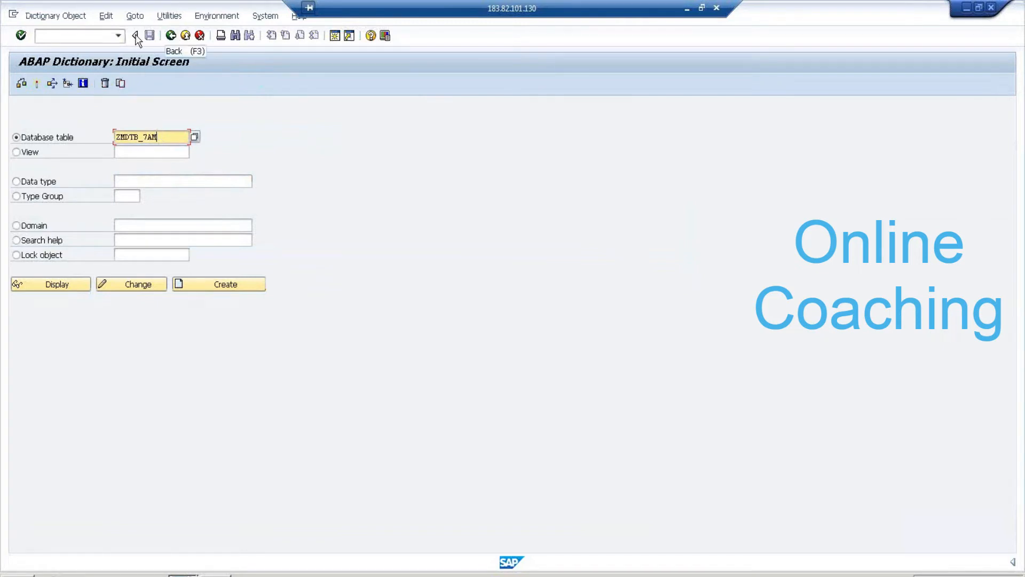
# Leave the ABAP Dictionary and start transaction RSO2 to maintain generic DataSources
pyautogui.click(118, 35)
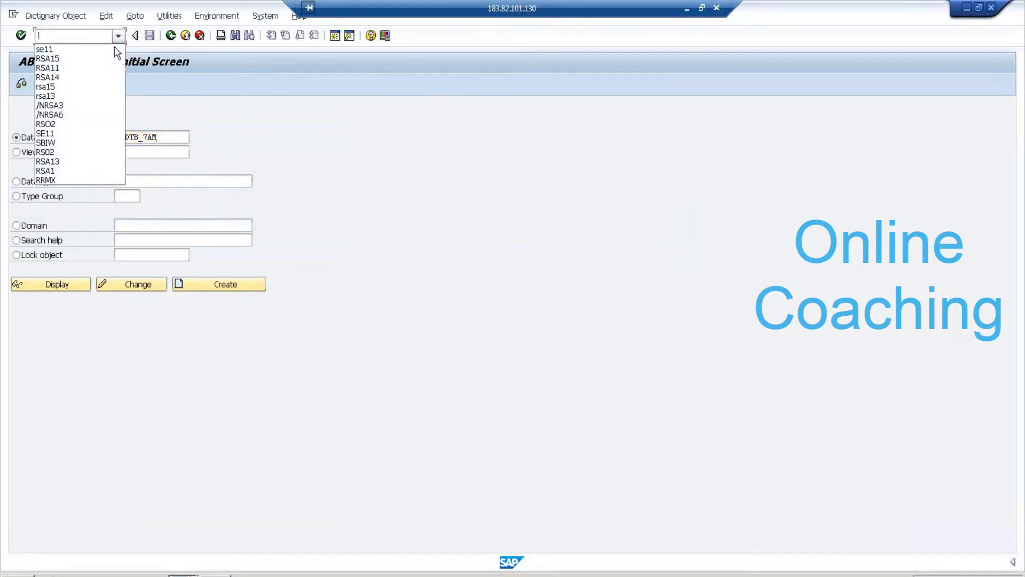
pyautogui.click(108, 33)
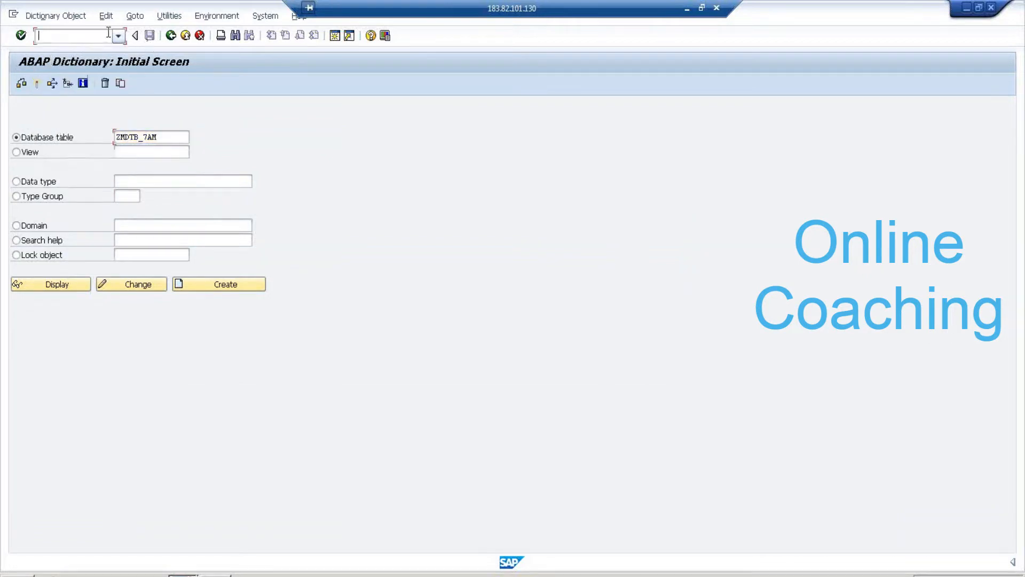
pyautogui.write('i')
pyautogui.click(171, 36)
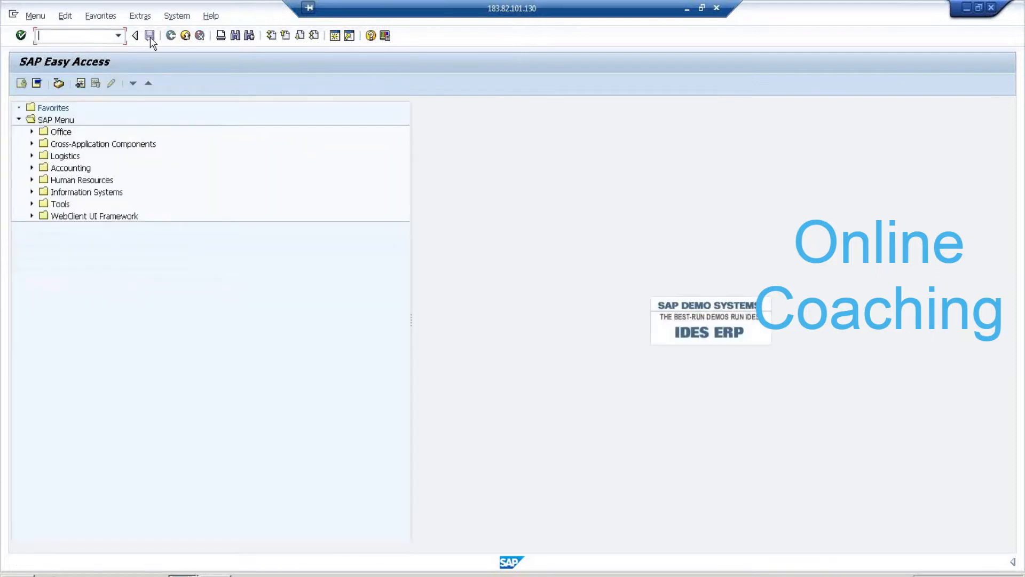
pyautogui.click(118, 36)
pyautogui.click(80, 125)
pyautogui.click(21, 36)
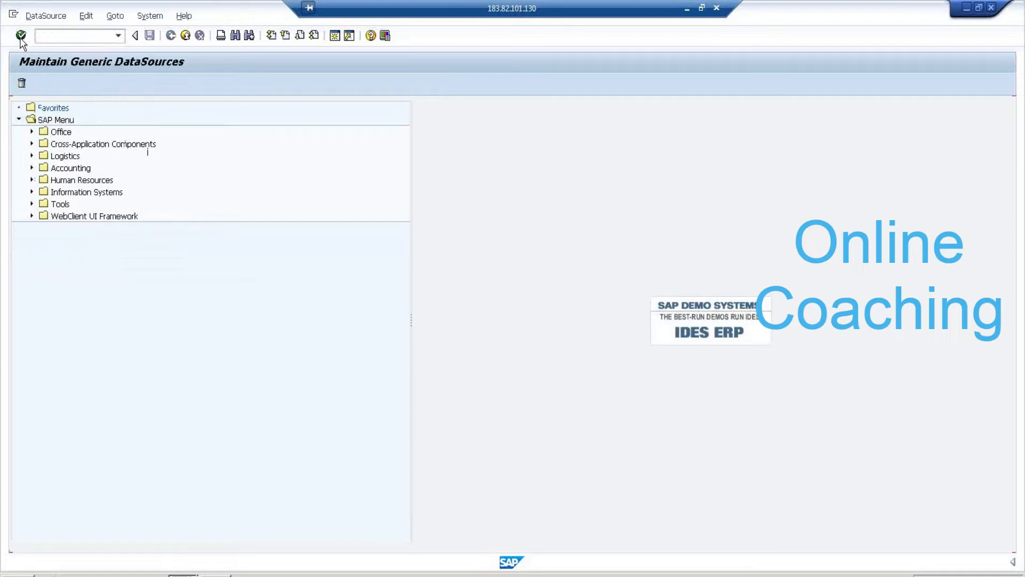
# Display the master data attributes DataSource ZDS_MDATTR_7AM
pyautogui.click(165, 167)
pyautogui.write('z')
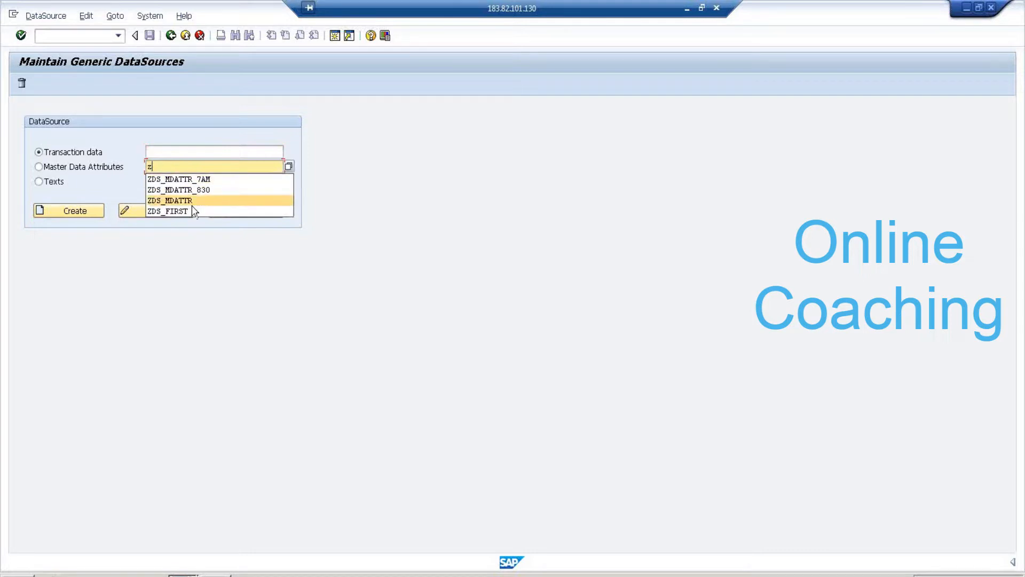
pyautogui.click(218, 179)
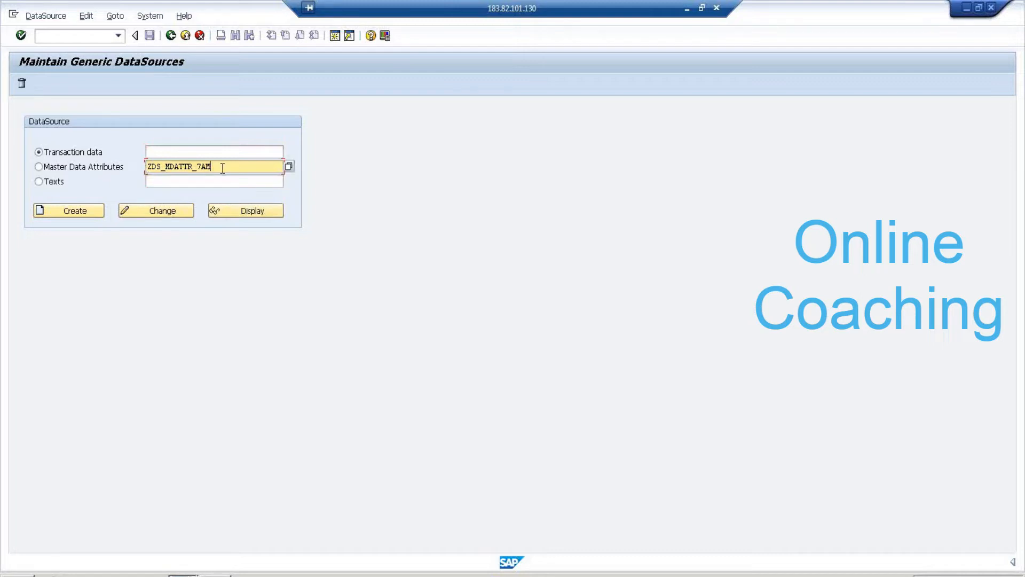
pyautogui.click(151, 213)
pyautogui.click(221, 213)
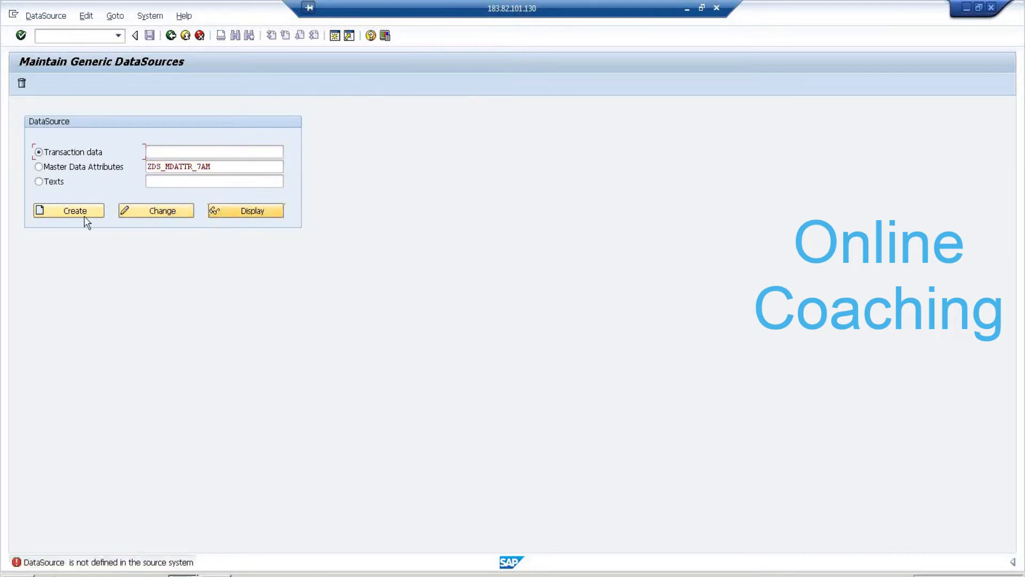
pyautogui.click(231, 167)
pyautogui.click(39, 168)
pyautogui.click(246, 211)
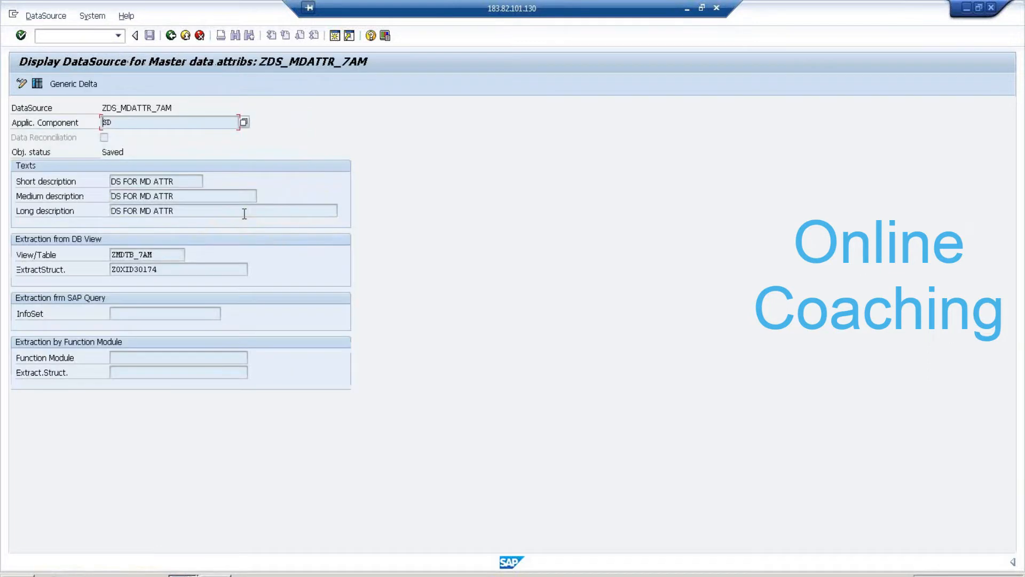
# Check the DataSource's view/table entry and return to the generic DataSource selection
pyautogui.moveTo(178, 254); pyautogui.dragTo(49, 251)
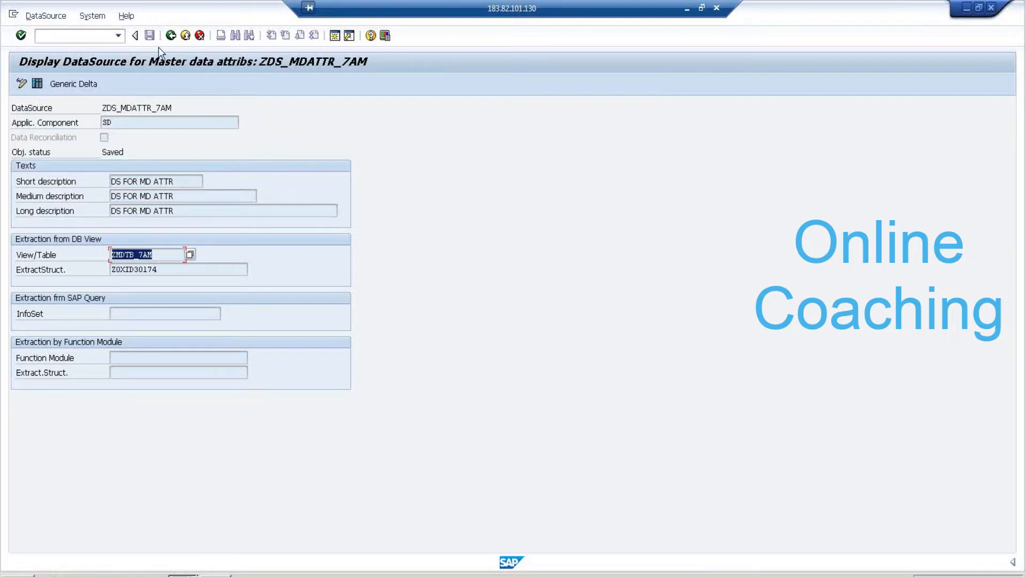
pyautogui.click(184, 35)
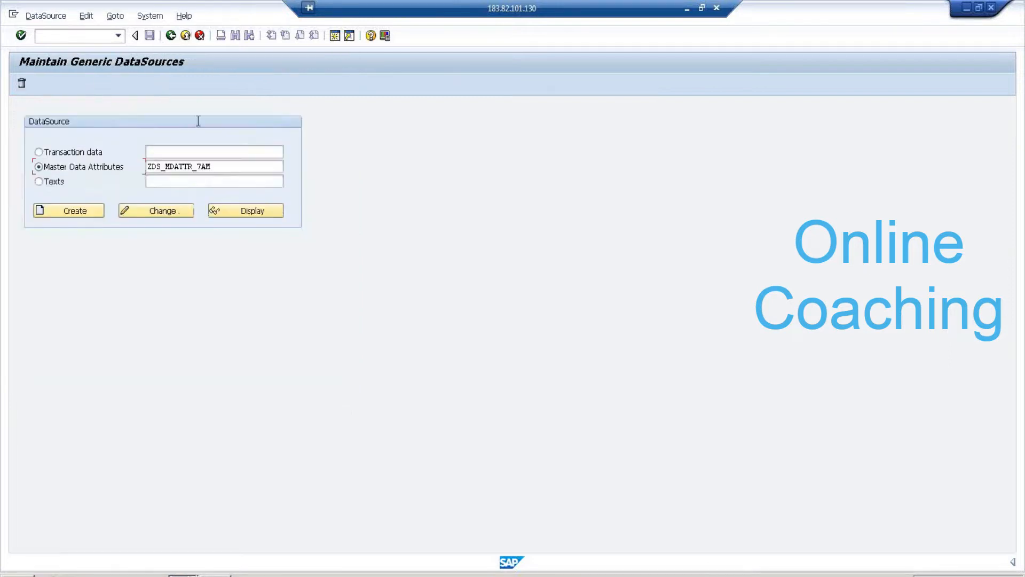
pyautogui.moveTo(223, 168); pyautogui.dragTo(15, 150)
pyautogui.click(218, 168)
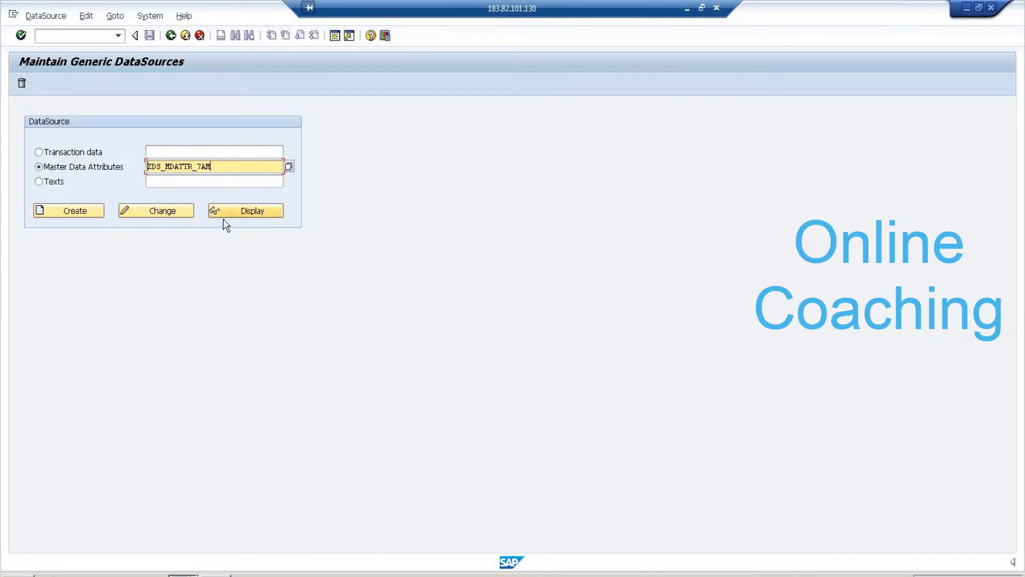
# Open DataSource ZDS_MDATTR_7AM for changing, keep ZMDTB_7AM as its view/table, and save to reach the customer version field settings
pyautogui.click(175, 215)
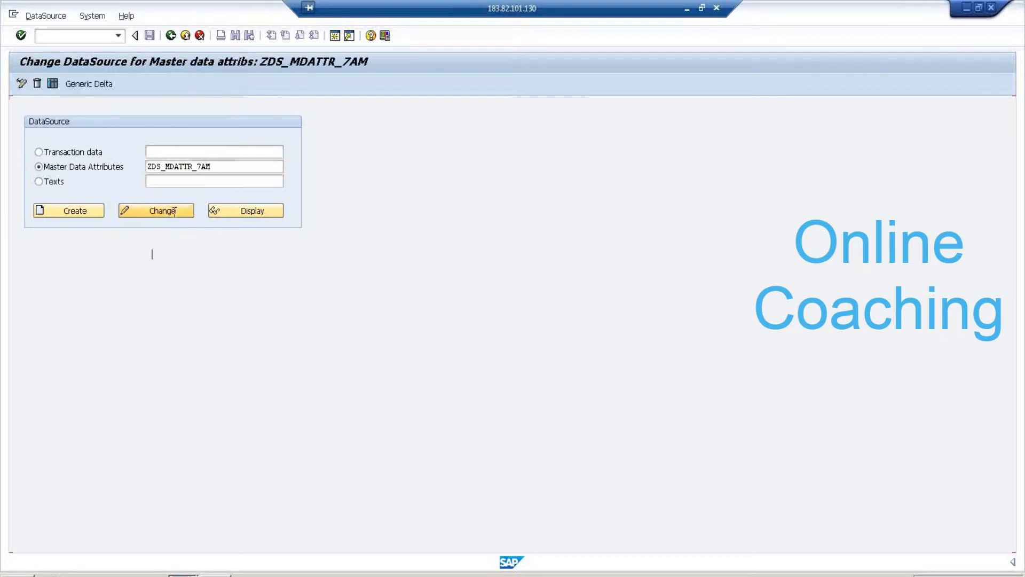
pyautogui.click(163, 122)
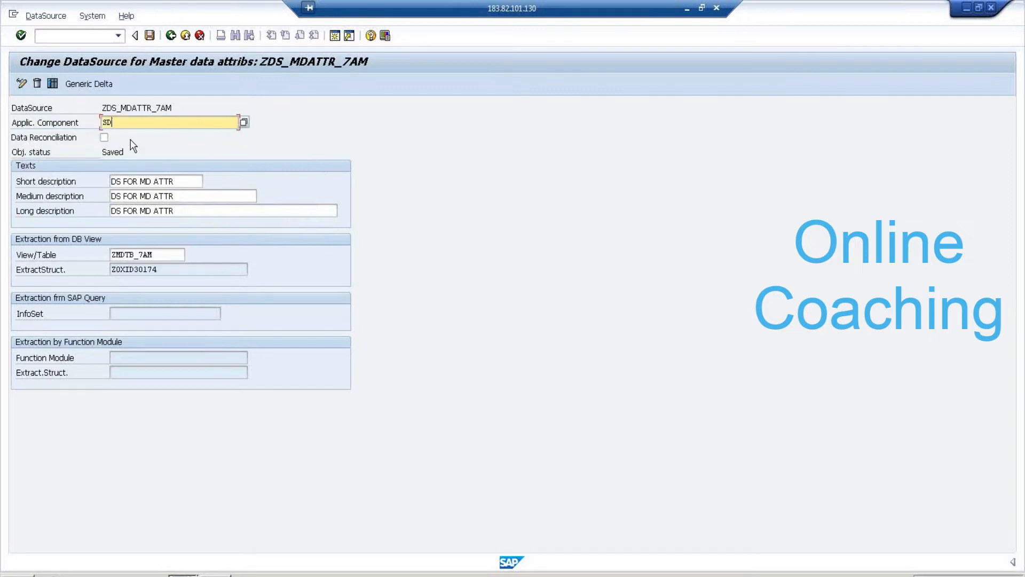
pyautogui.click(183, 181)
pyautogui.click(163, 254)
pyautogui.moveTo(163, 254); pyautogui.dragTo(97, 241)
pyautogui.moveTo(160, 255); pyautogui.dragTo(103, 255)
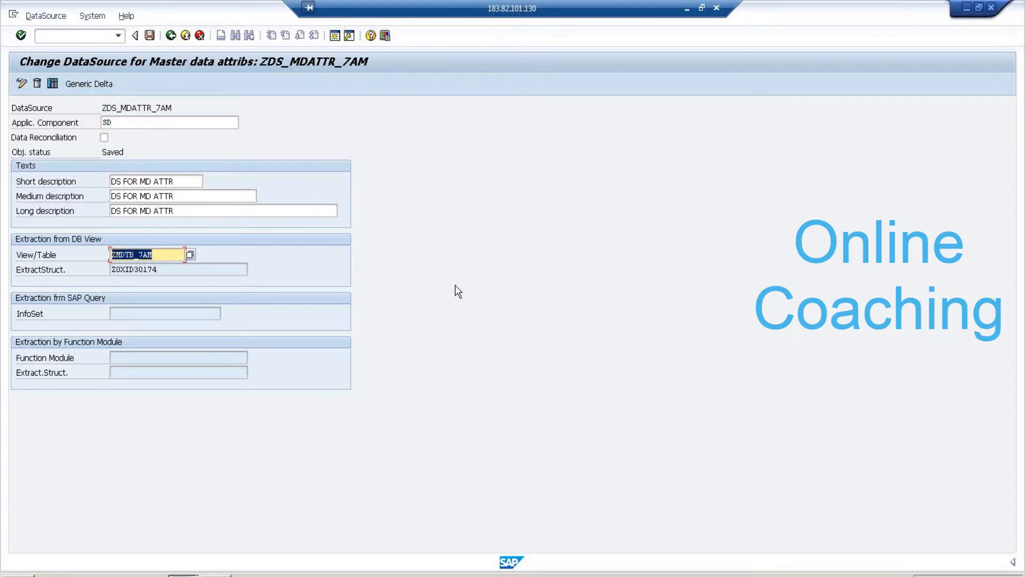
pyautogui.click(162, 252)
pyautogui.click(149, 37)
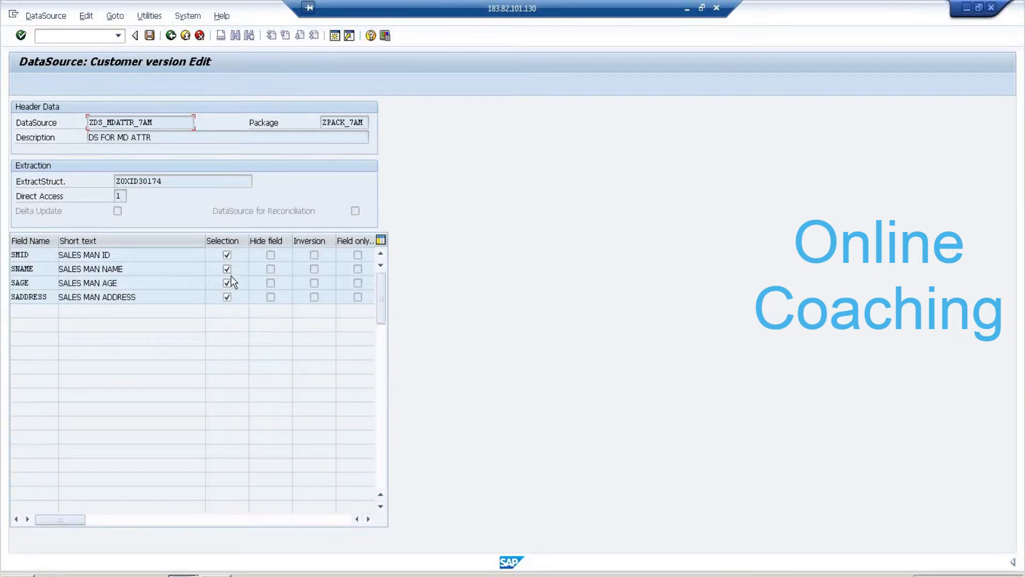
# Examine the DataSource's extract structure name and return to the SAP Easy Access screen
pyautogui.moveTo(162, 181); pyautogui.dragTo(102, 185)
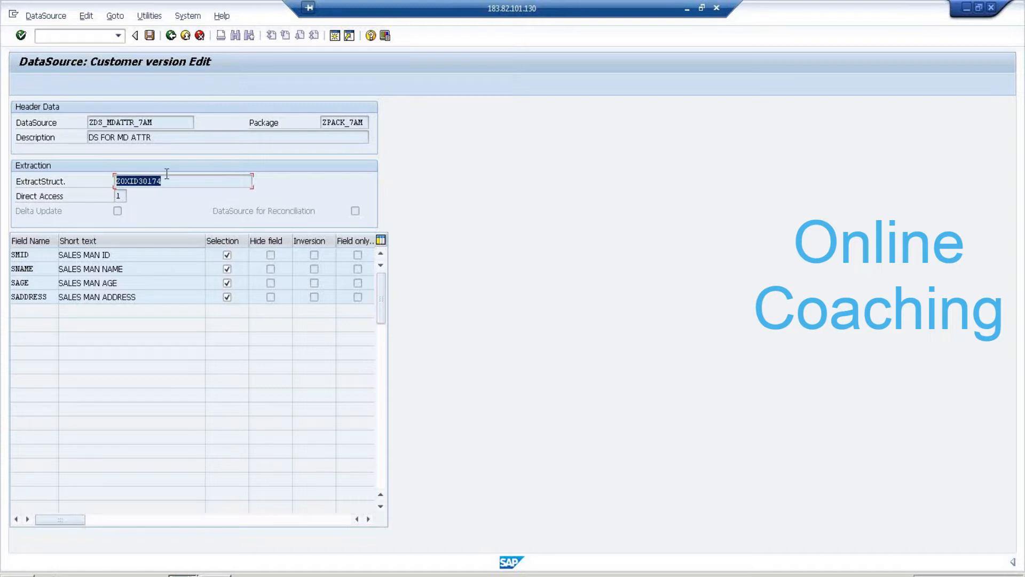
pyautogui.click(171, 36)
pyautogui.click(171, 36)
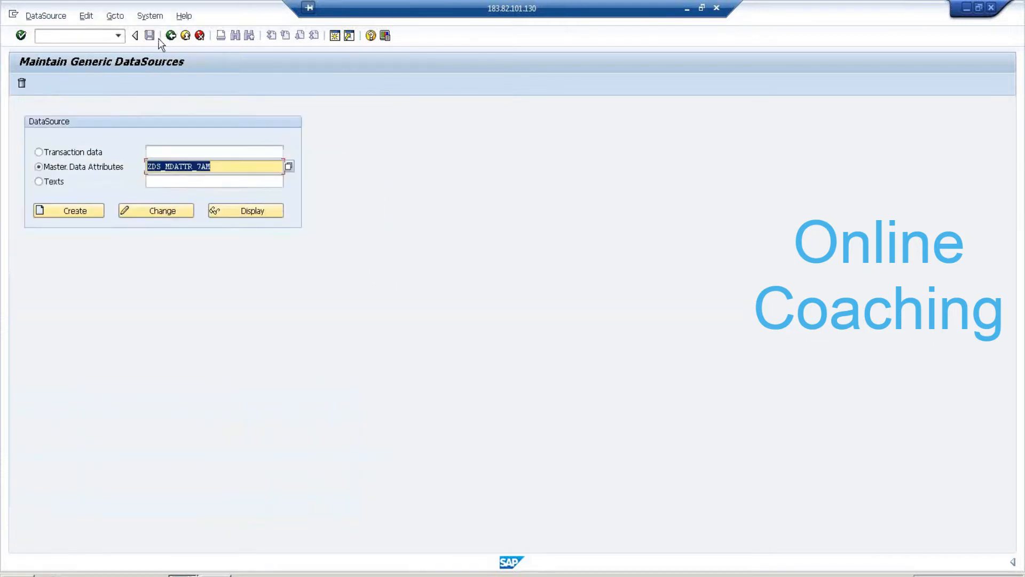
pyautogui.click(172, 35)
# Start transaction RSA6 to postprocess DataSources and their hierarchy
pyautogui.write('rs')
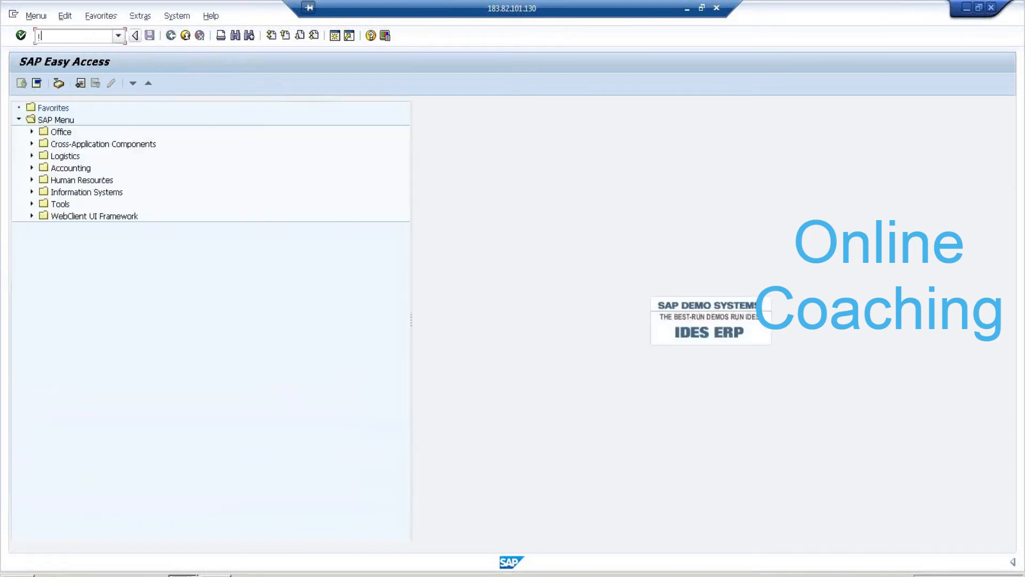
pyautogui.press('BackSpace')
pyautogui.press('BackSpace')
pyautogui.write('RSA6')
pyautogui.press('Return')
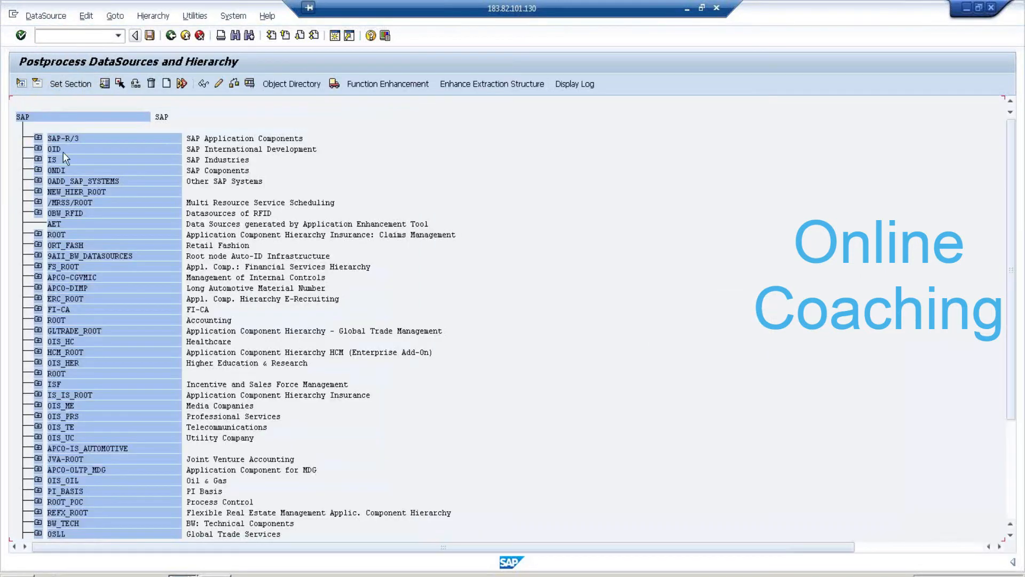
# Expand the SAP-R/3 and SD nodes in the hierarchy and select DataSource ZDS_MDATTR_7AM
pyautogui.click(38, 139)
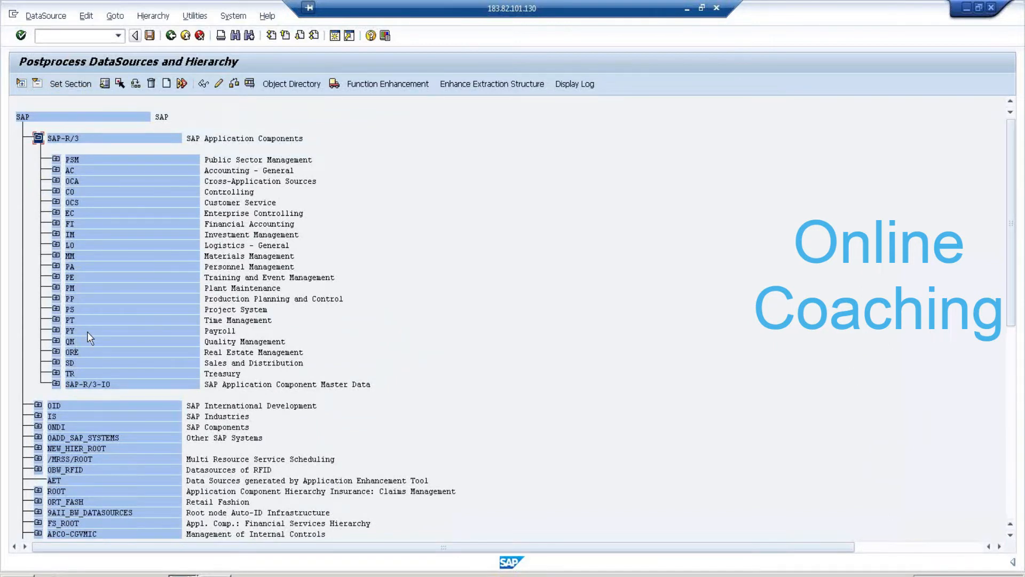
pyautogui.click(55, 363)
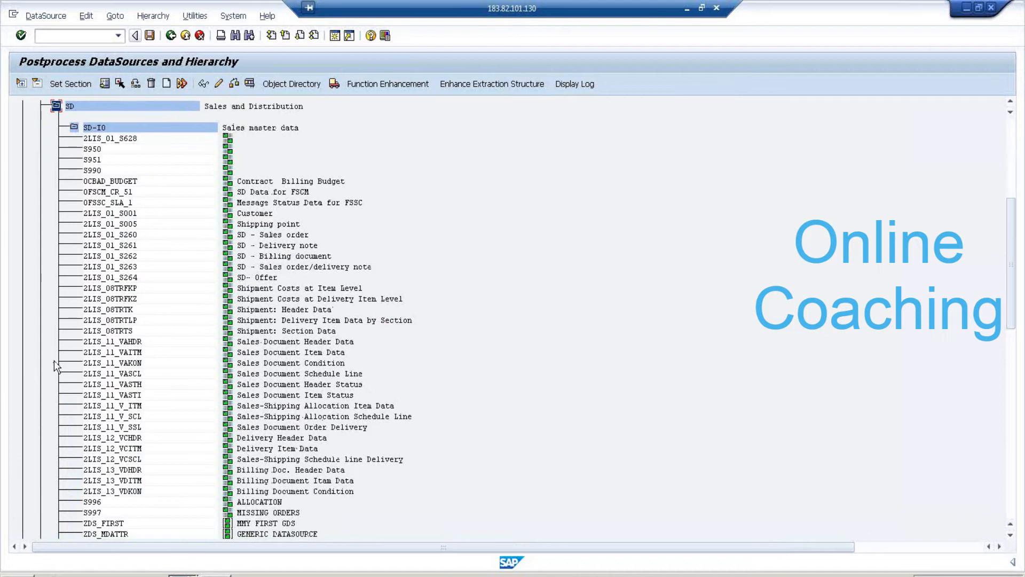
pyautogui.scroll(-1, 112, 391)
pyautogui.scroll(-2, 123, 421)
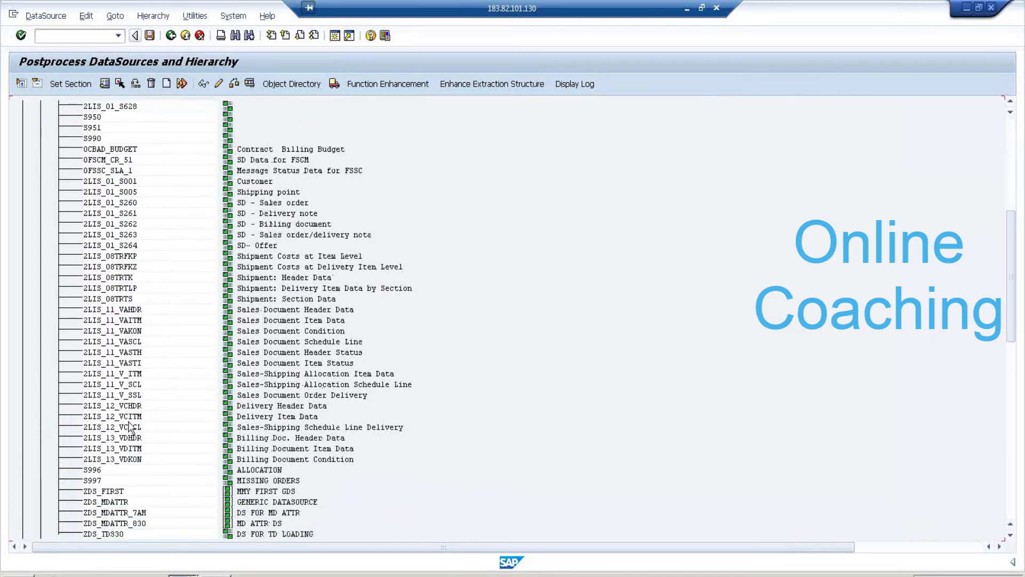
pyautogui.click(138, 469)
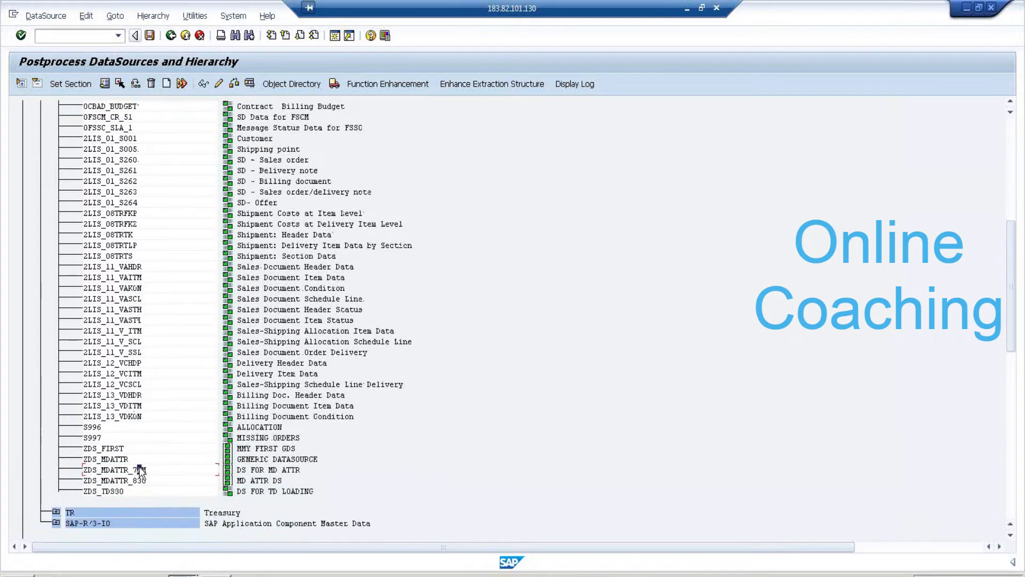
pyautogui.click(112, 470)
pyautogui.click(129, 469)
# Start an append structure for the extraction structure of ZDS_MDATTR_7AM and cancel its editing without saving
pyautogui.click(521, 86)
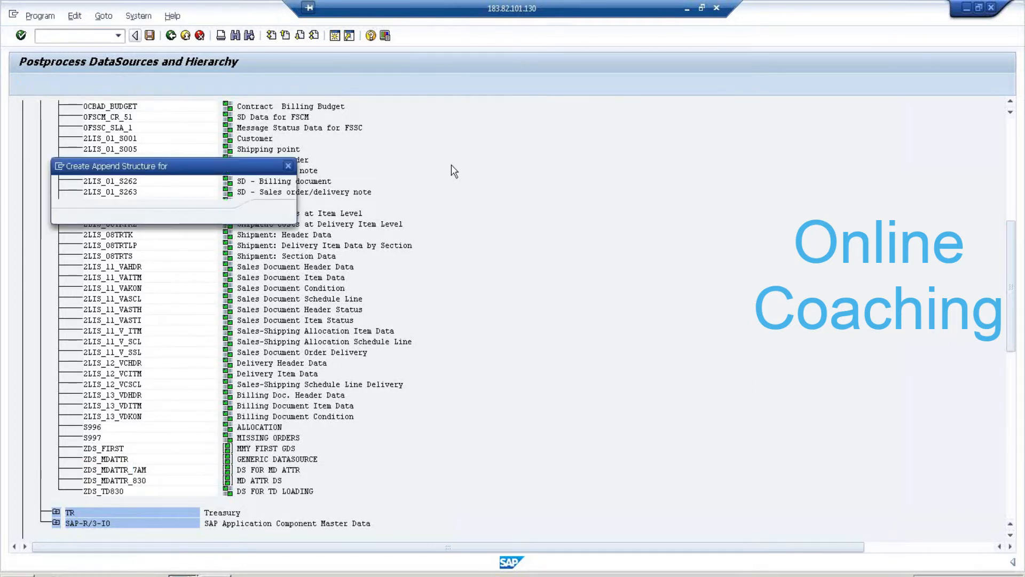
pyautogui.click(274, 215)
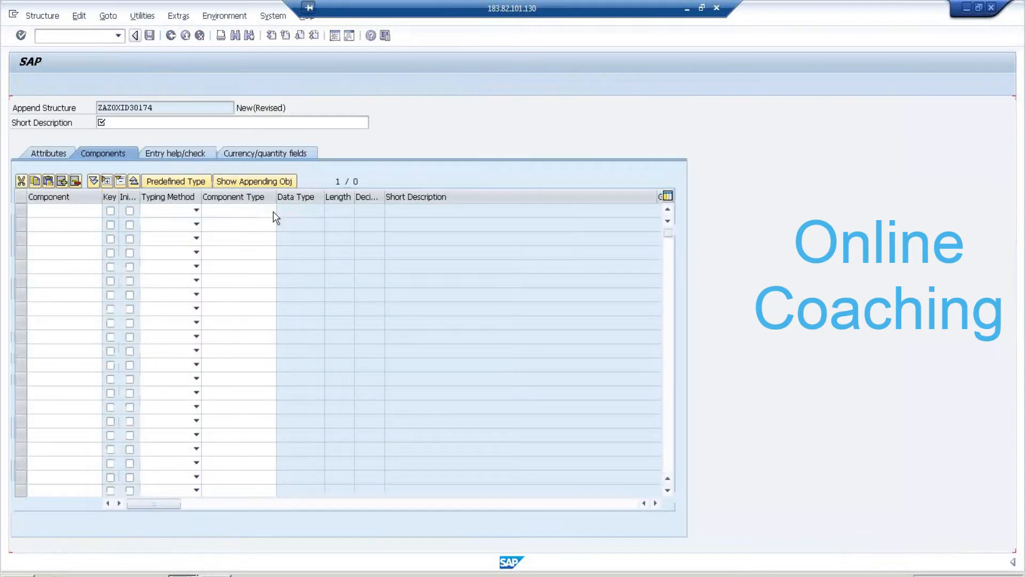
pyautogui.click(92, 210)
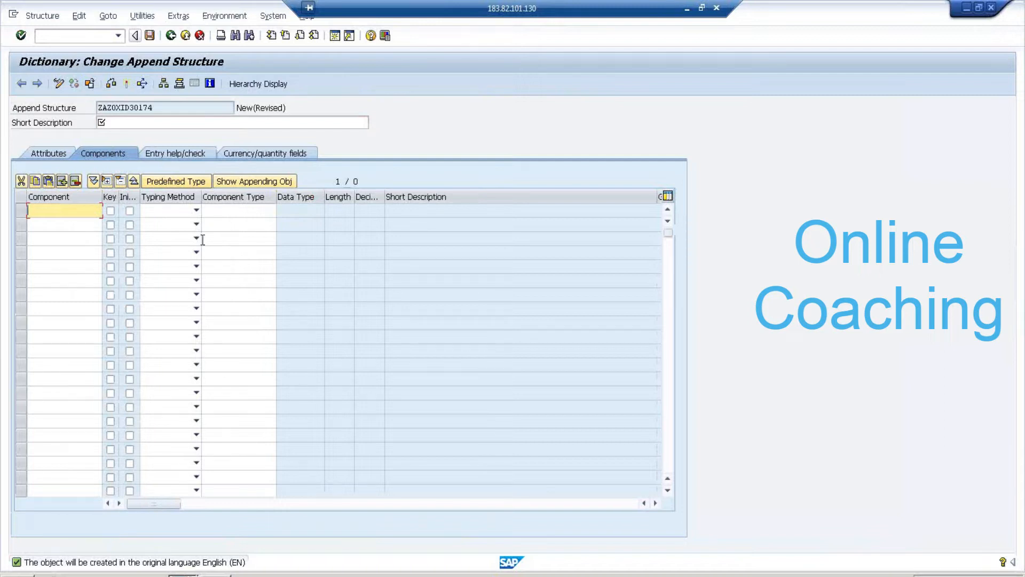
pyautogui.moveTo(172, 108); pyautogui.dragTo(101, 108)
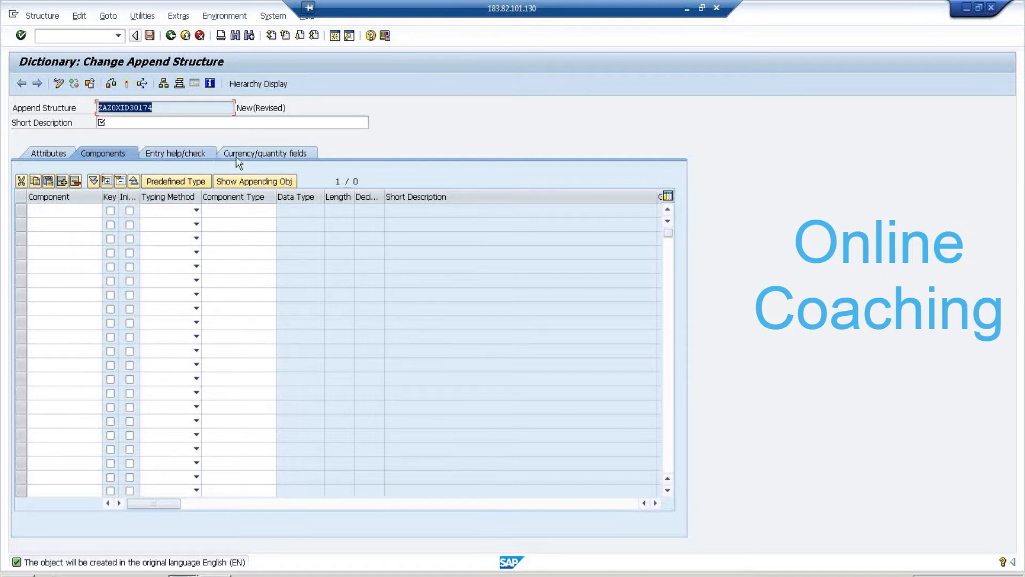
pyautogui.click(172, 36)
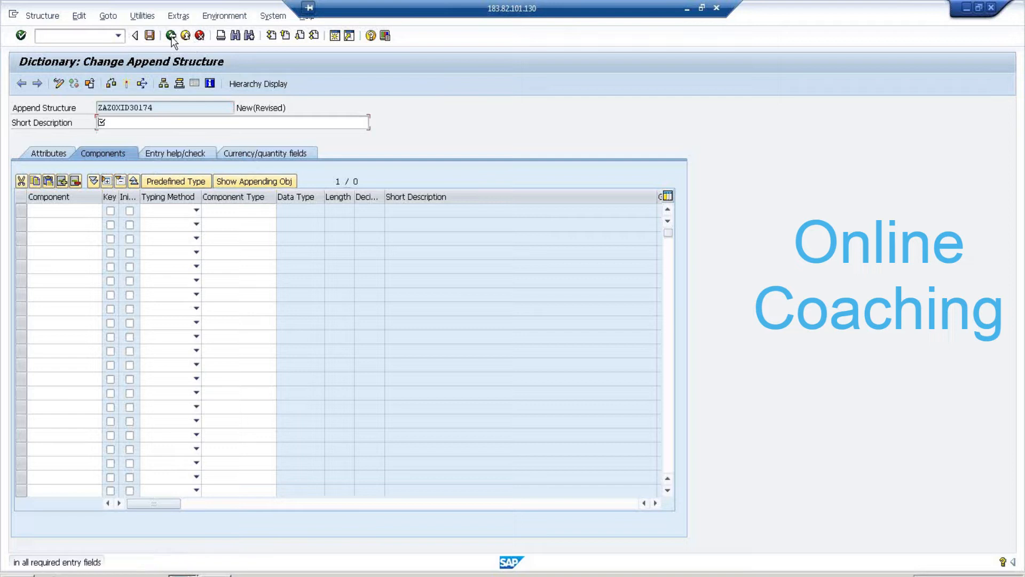
pyautogui.click(199, 36)
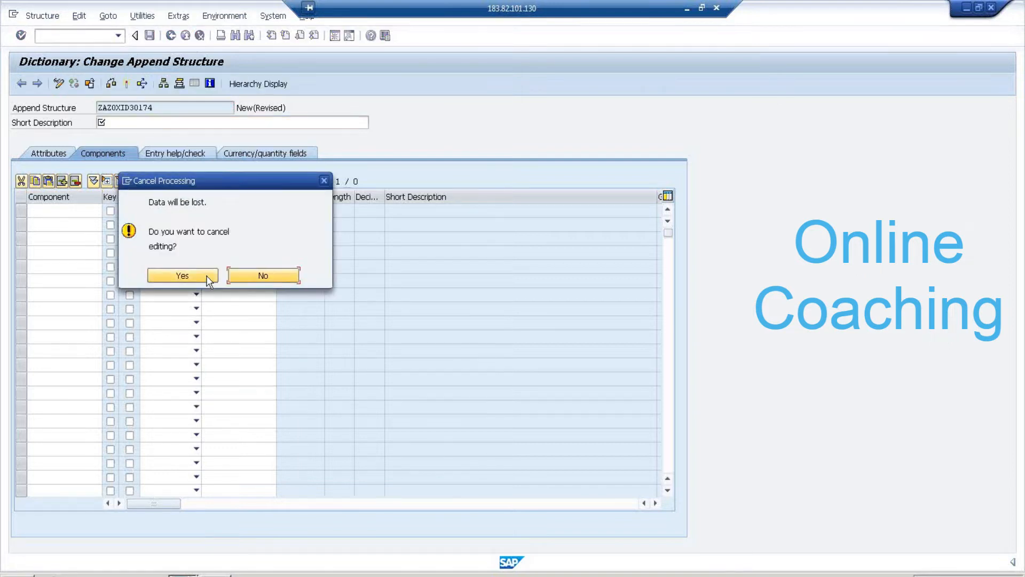
pyautogui.click(209, 276)
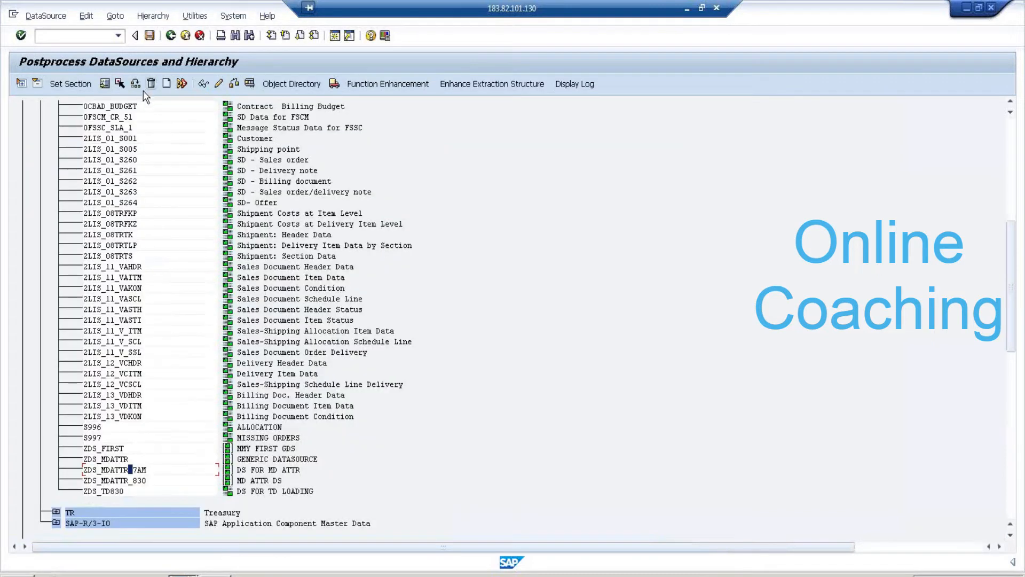
# Open the extractor checker with /NRSA3 and run the extraction for DataSource ZDS_MDATTR_7AM
pyautogui.click(104, 36)
pyautogui.write('/NRSA3')
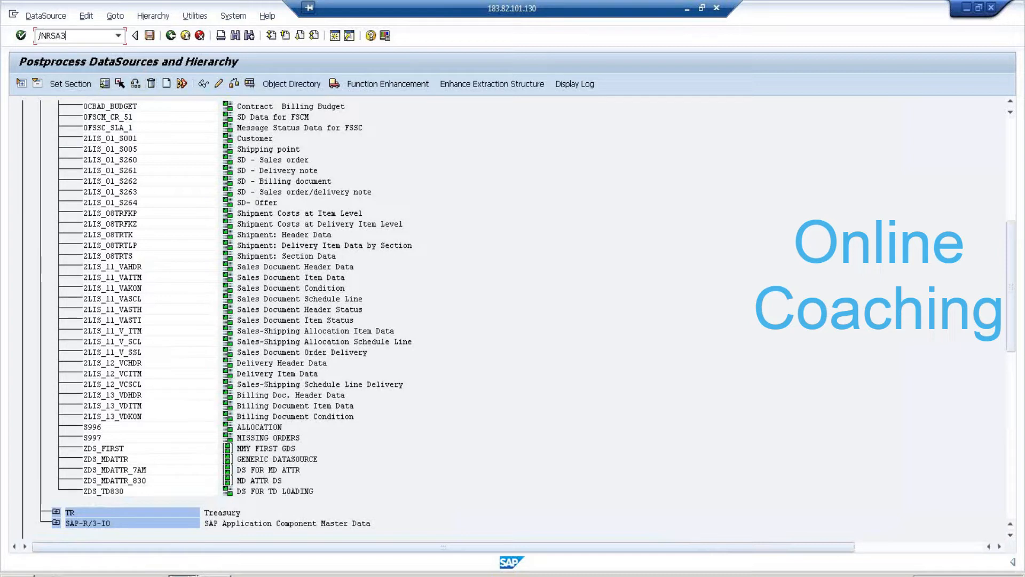
pyautogui.press('Return')
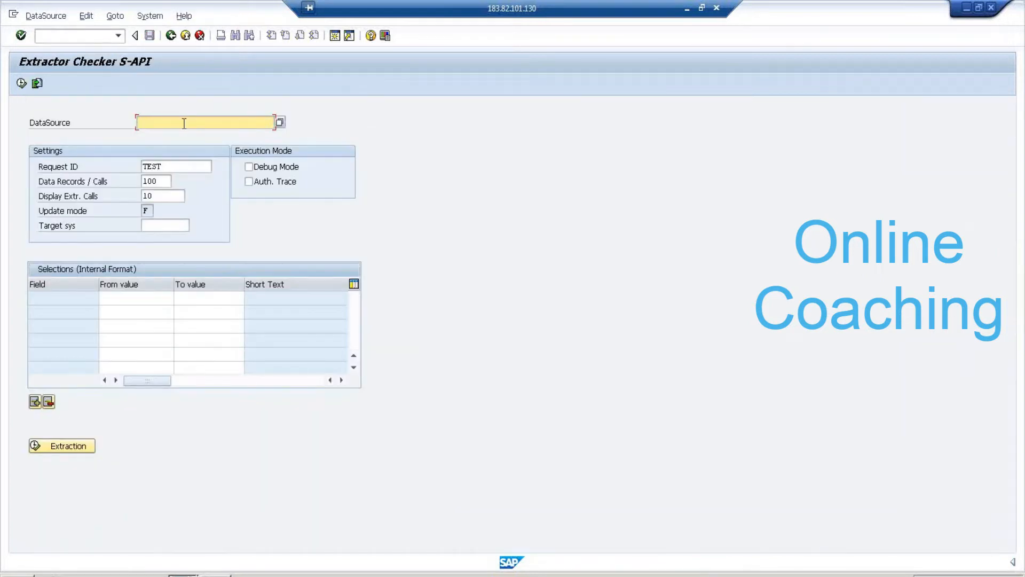
pyautogui.write('ZDS_MDATTR_7AM')
pyautogui.click(62, 444)
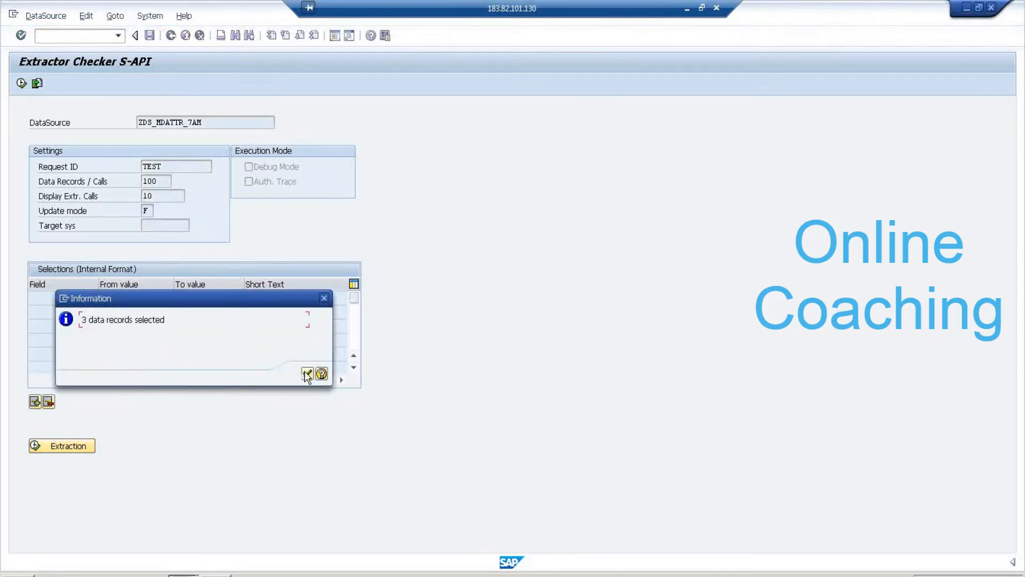
# Display the extracted data of ZDS_MDATTR_7AM as a list and view the records of data package 1
pyautogui.click(307, 374)
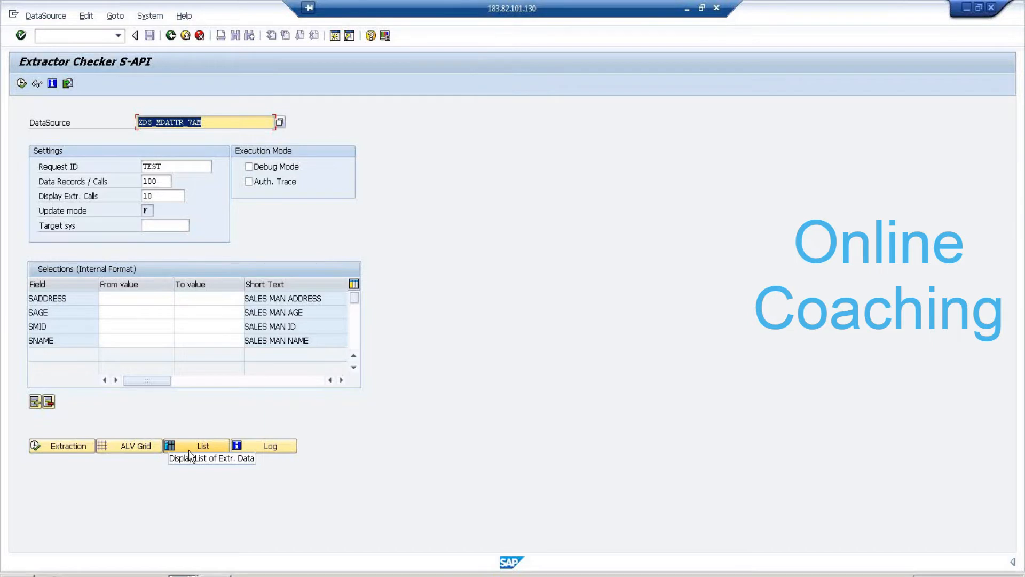
pyautogui.click(193, 447)
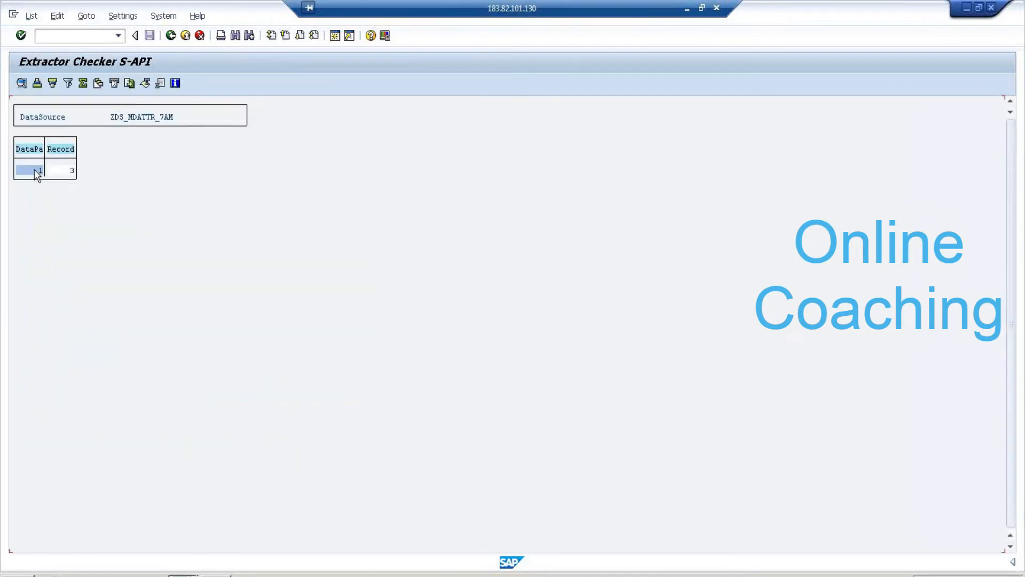
pyautogui.doubleClick(31, 170)
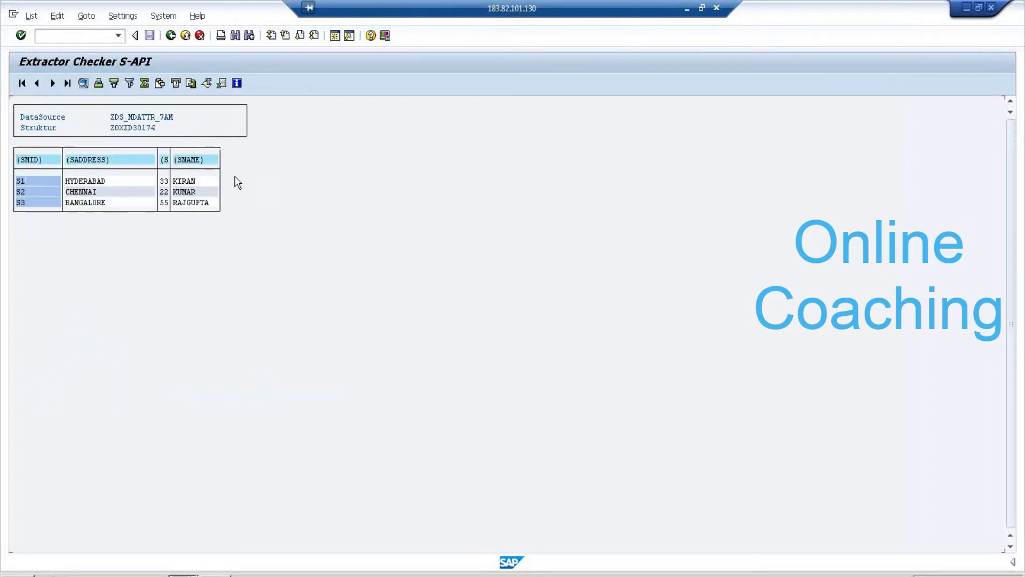
pyautogui.click(172, 37)
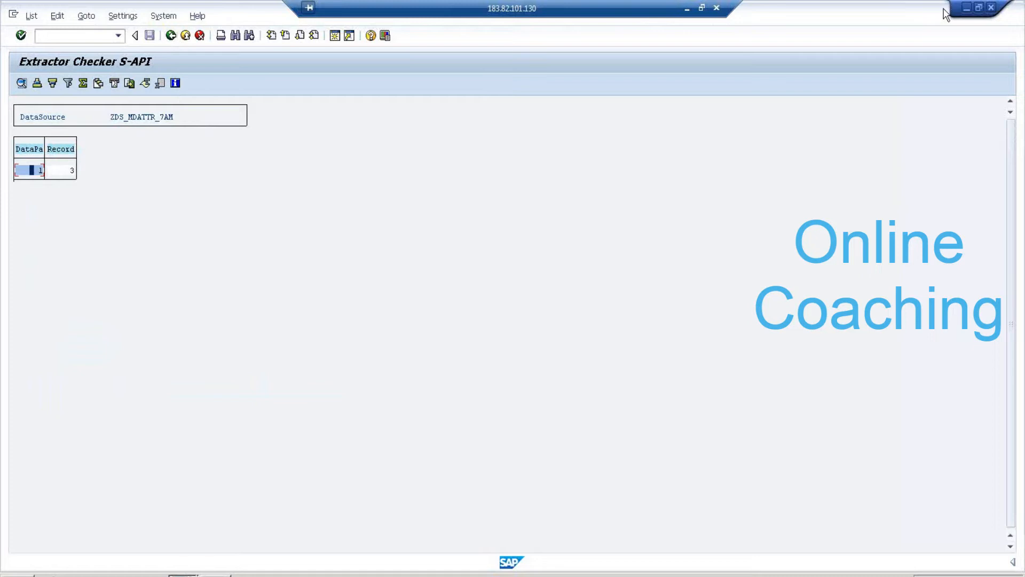
# Switch to SAP Logon and log on to the SAP BW 7.3 system with the account's user name and password
pyautogui.click(969, 9)
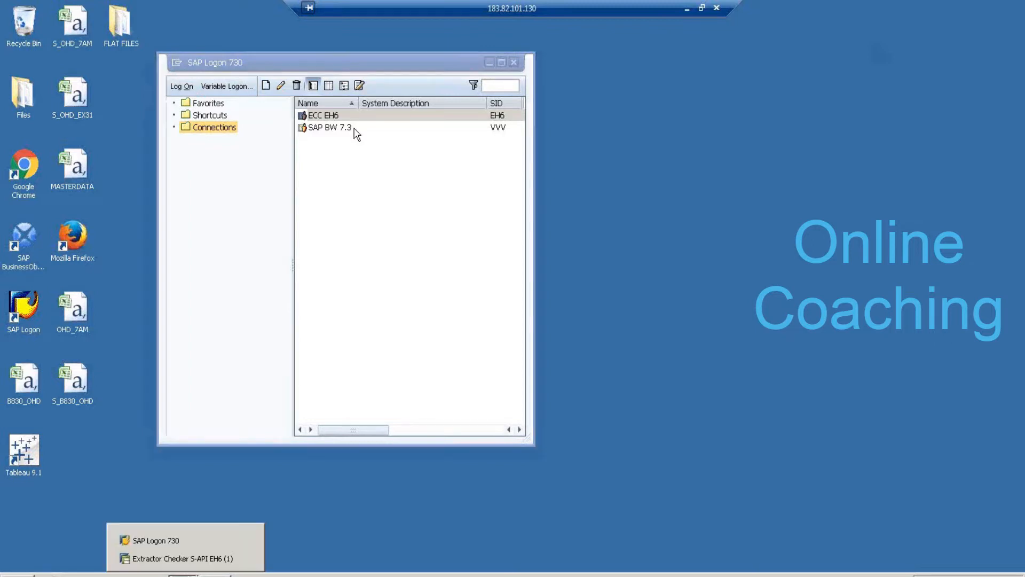
pyautogui.click(354, 128)
pyautogui.click(183, 86)
pyautogui.write('S')
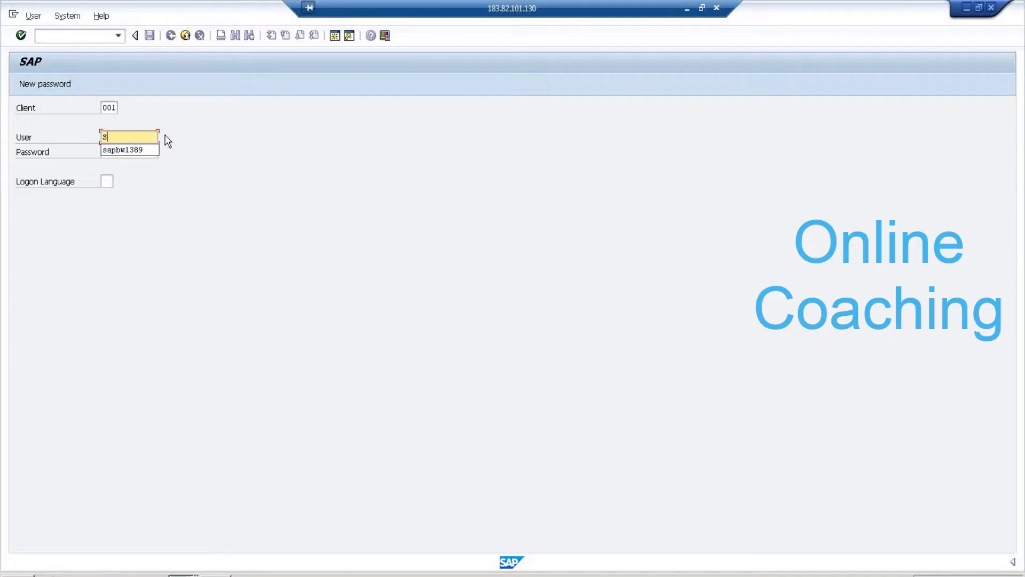
pyautogui.press('BackSpace')
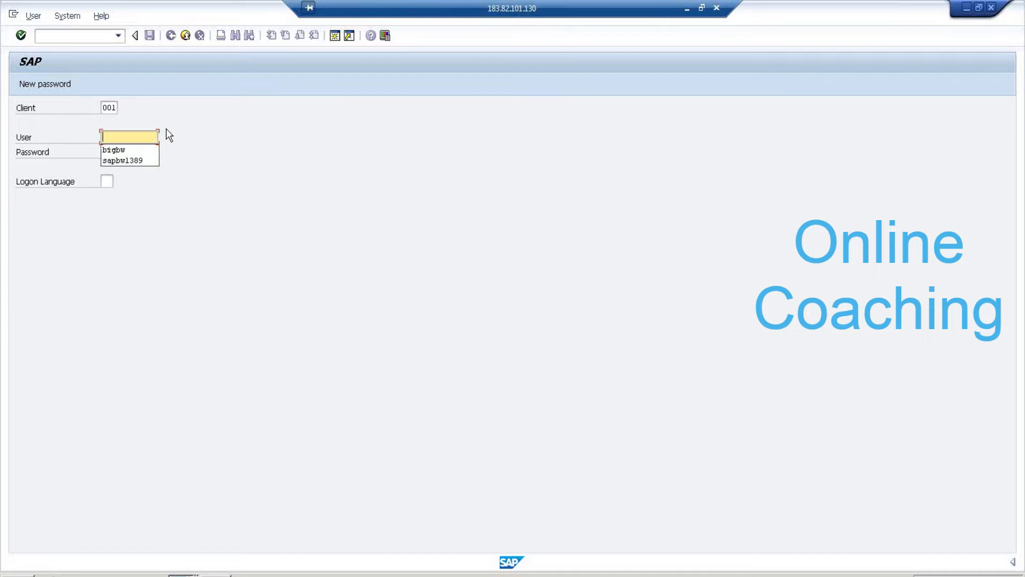
pyautogui.write('big')
pyautogui.press('Down')
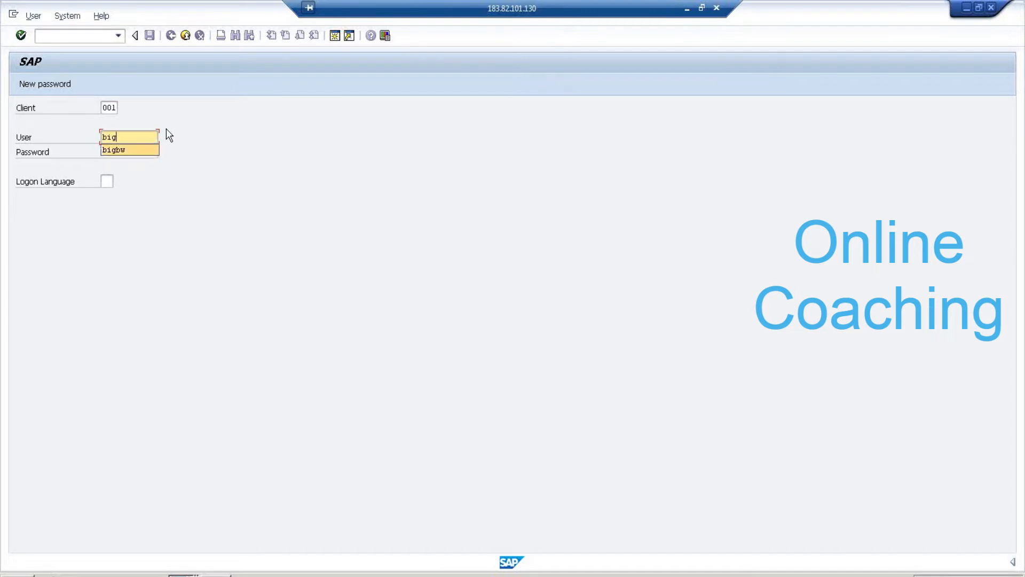
pyautogui.press('Tab')
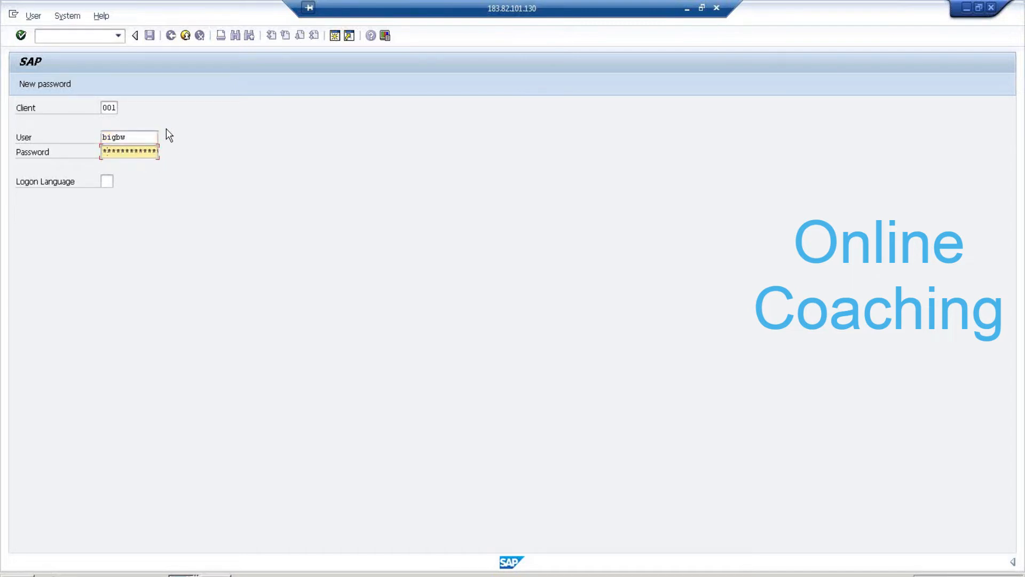
pyautogui.write('********')
pyautogui.press('Return')
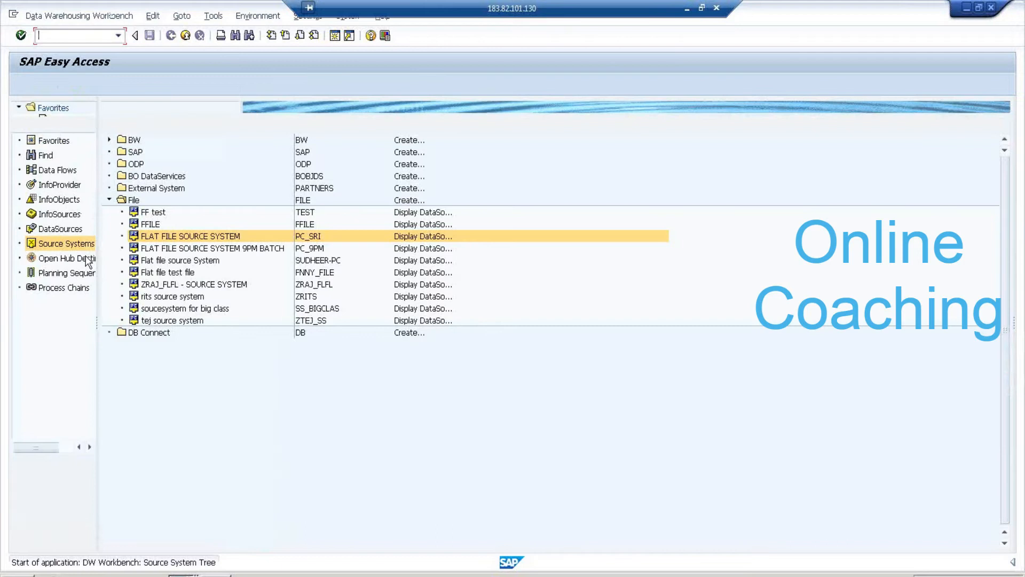
# Check the RFC CONNECTION source system under the BW folder and display its DataSource tree
pyautogui.click(109, 200)
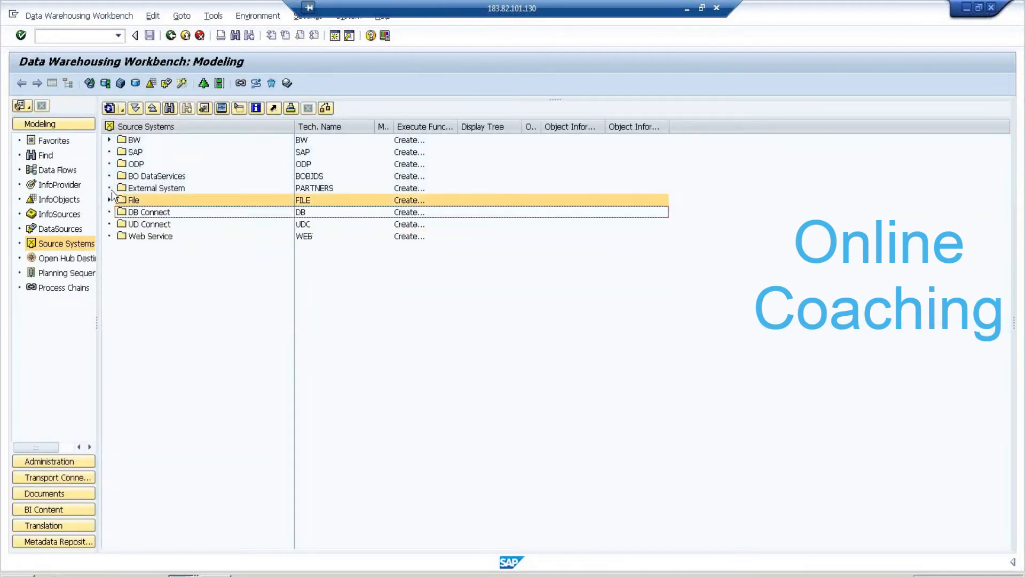
pyautogui.click(109, 140)
pyautogui.click(176, 165)
pyautogui.rightClick(177, 167)
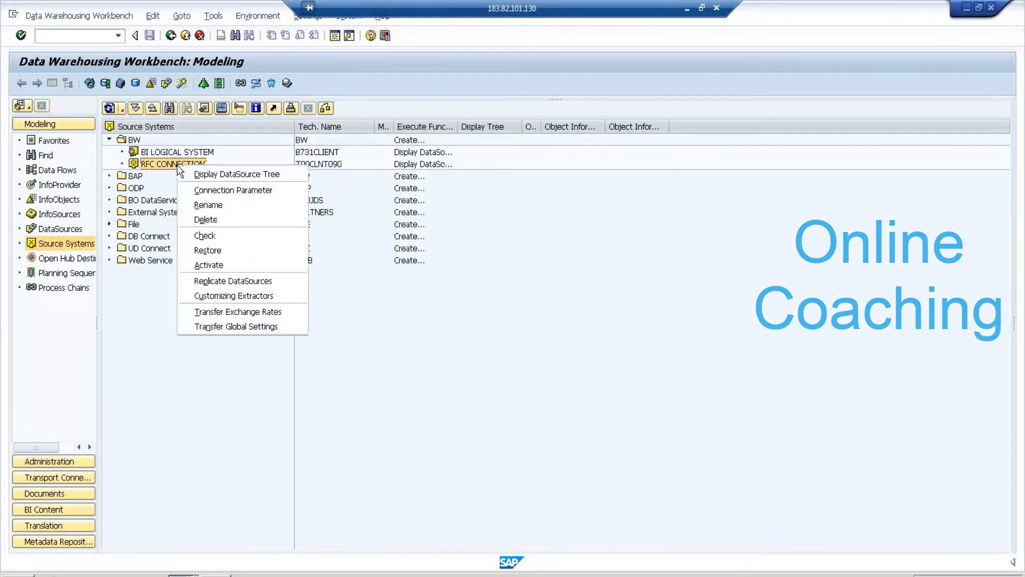
pyautogui.click(243, 240)
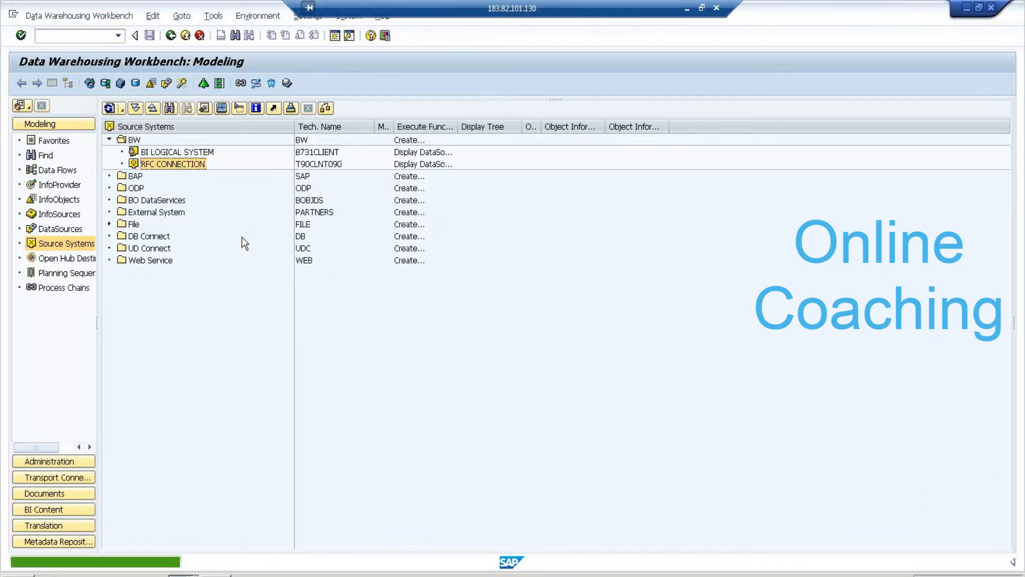
pyautogui.doubleClick(192, 164)
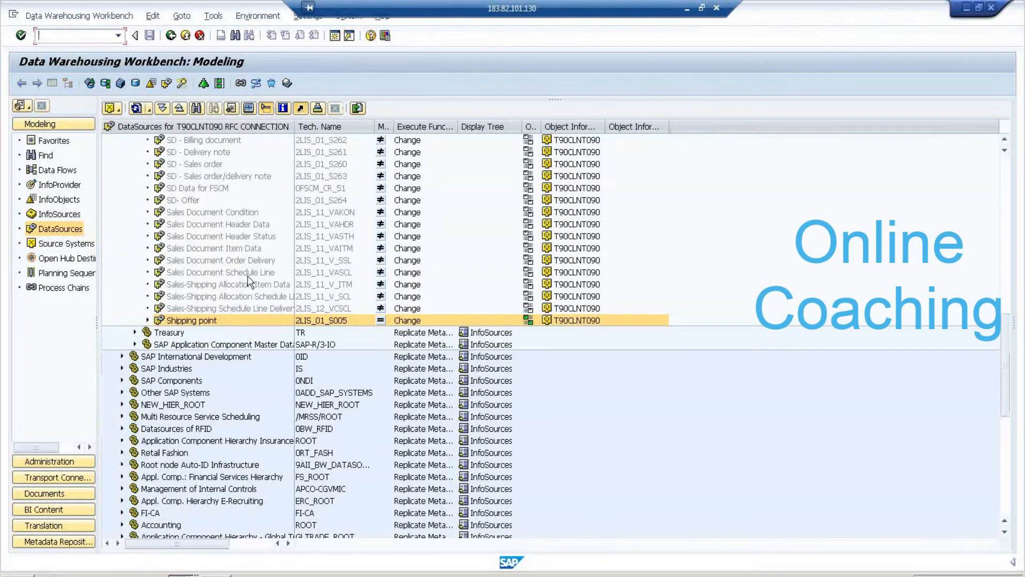
# Look through the DataSources under Sales and Distribution for the newly created master data attribute DataSource
pyautogui.click(244, 211)
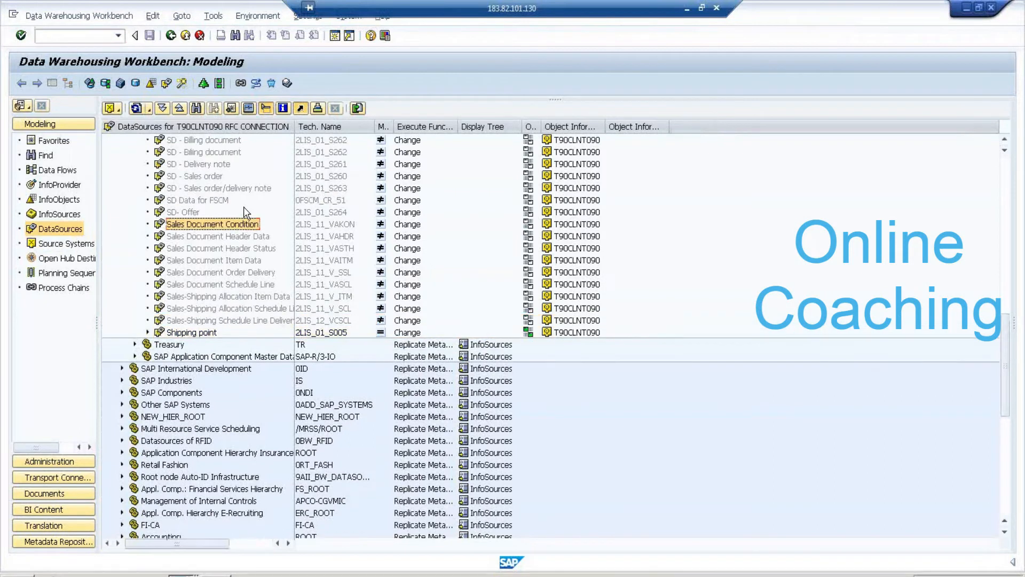
pyautogui.scroll(1, 243, 207)
pyautogui.scroll(10, 244, 214)
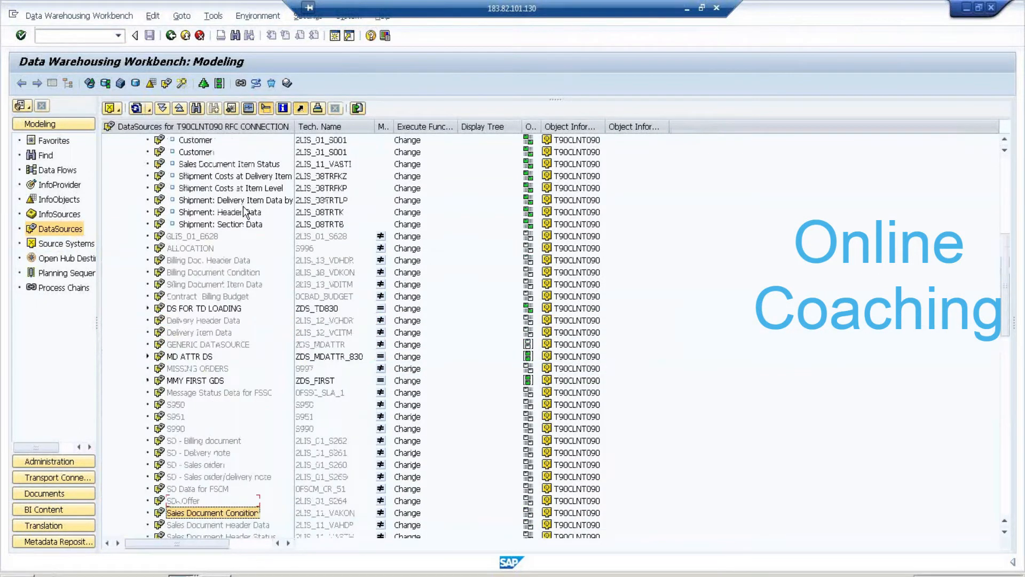
pyautogui.click(222, 284)
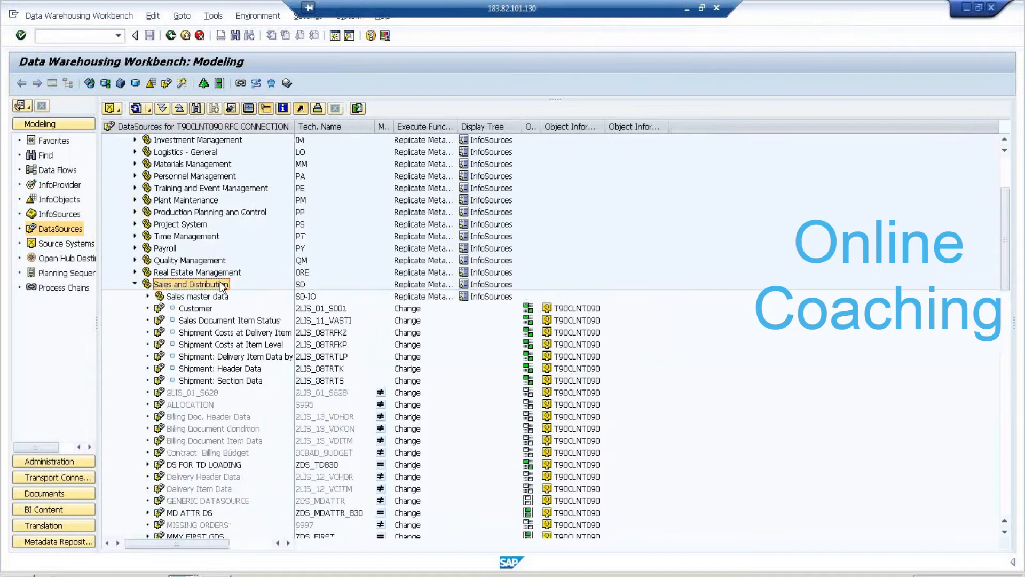
pyautogui.scroll(-1, 224, 287)
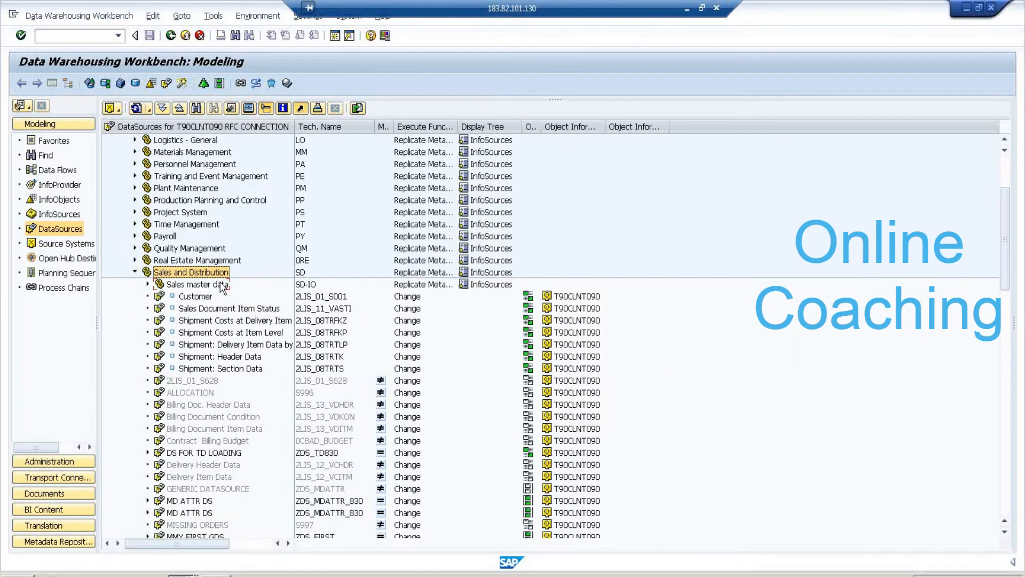
pyautogui.scroll(-6, 221, 287)
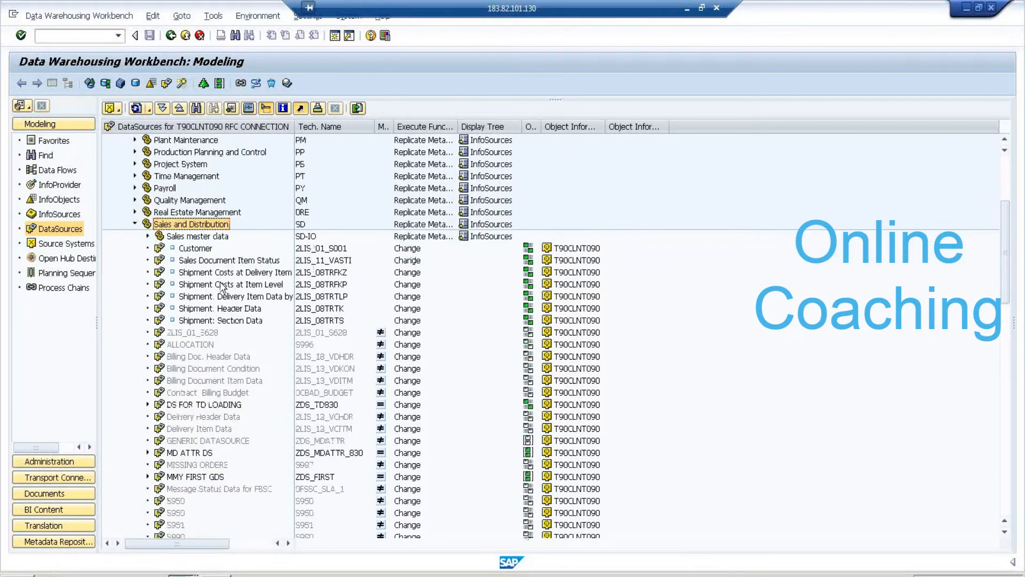
pyautogui.scroll(-3, 222, 287)
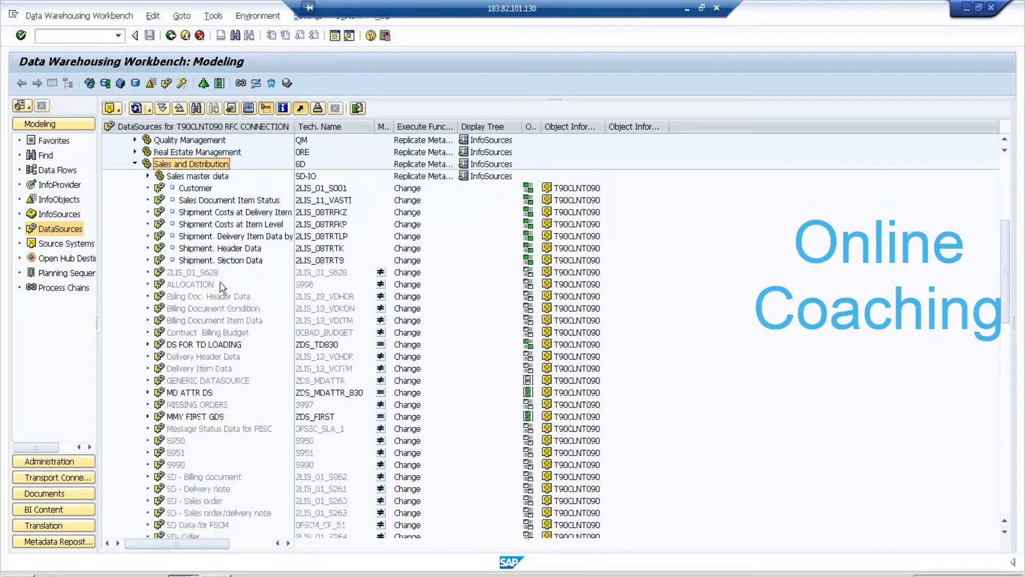
pyautogui.scroll(-2, 222, 287)
pyautogui.scroll(-3, 221, 287)
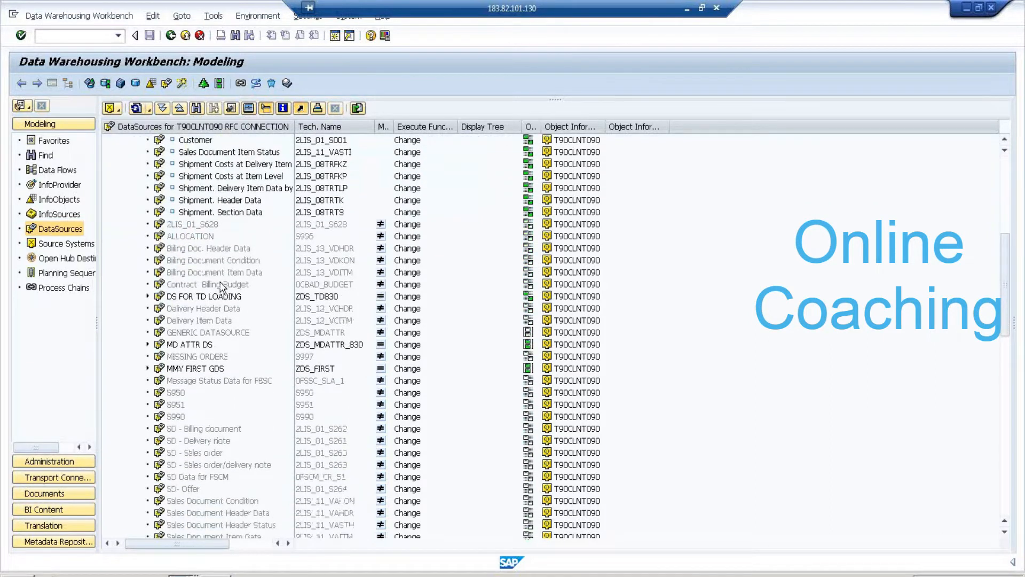
pyautogui.scroll(-5, 222, 287)
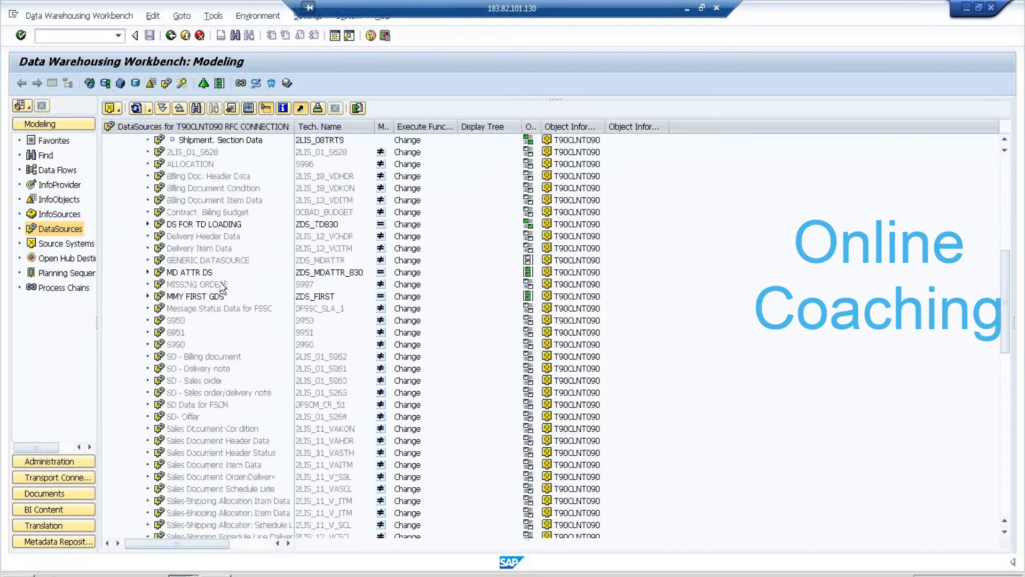
pyautogui.scroll(-2, 221, 288)
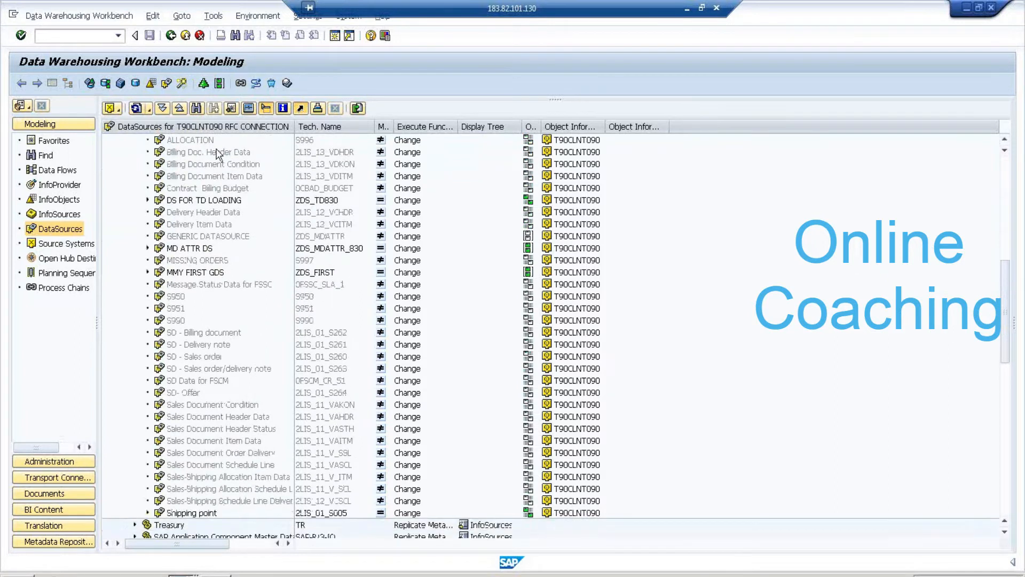
# Search the DataSource tree by technical name and description, and recheck the Sales and Distribution entries
pyautogui.click(196, 108)
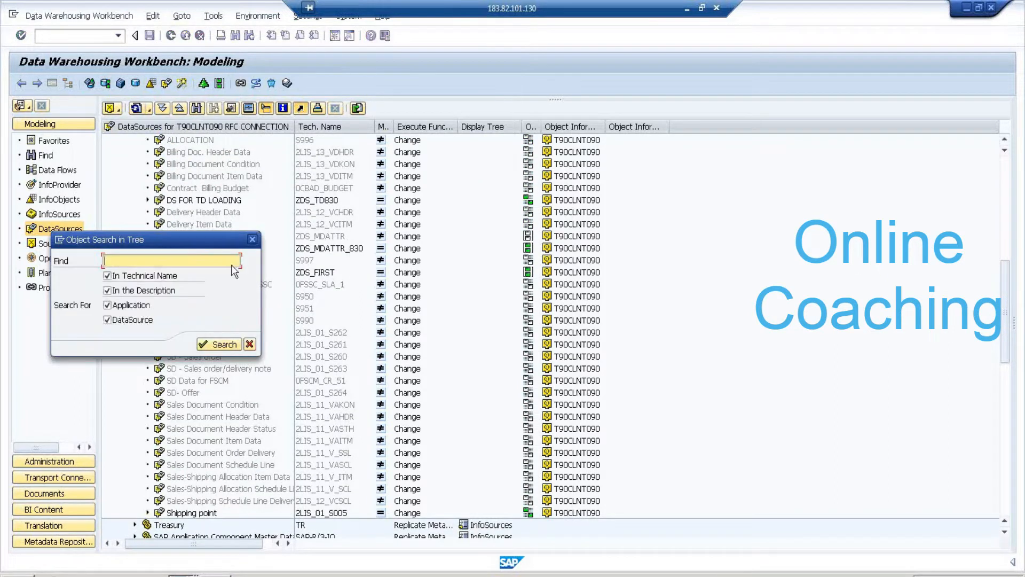
pyautogui.click(214, 345)
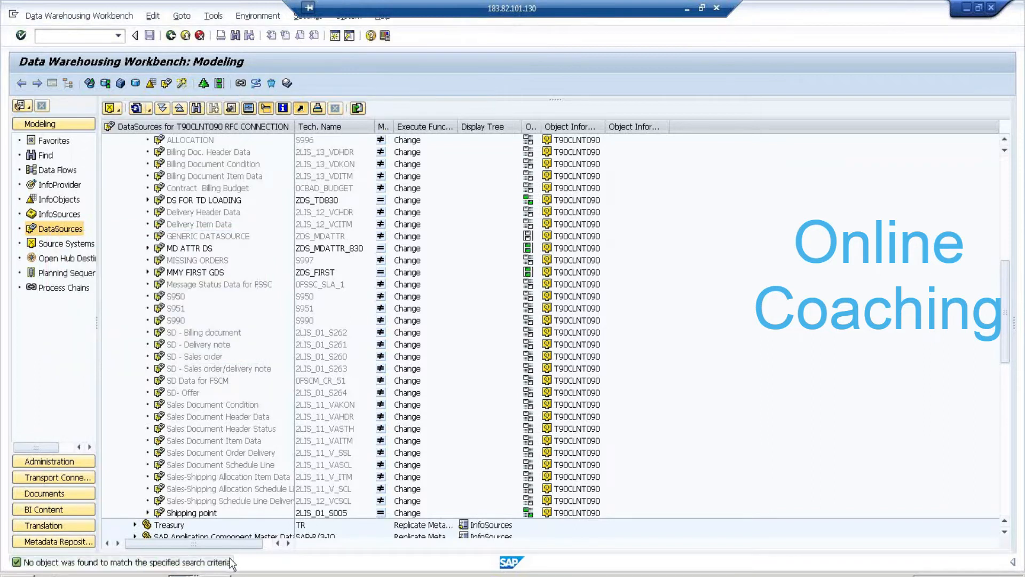
pyautogui.click(213, 370)
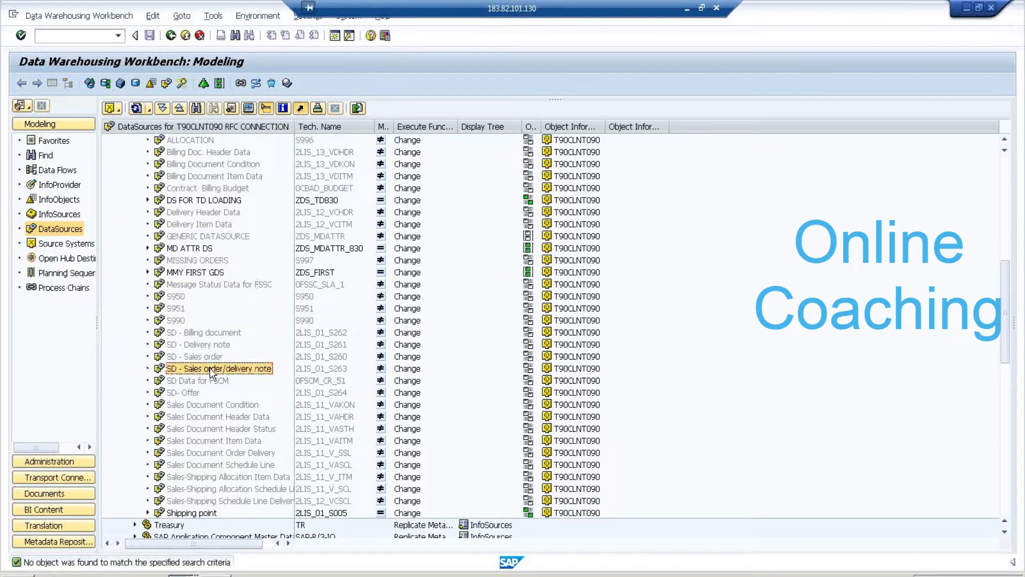
pyautogui.scroll(-1, 212, 376)
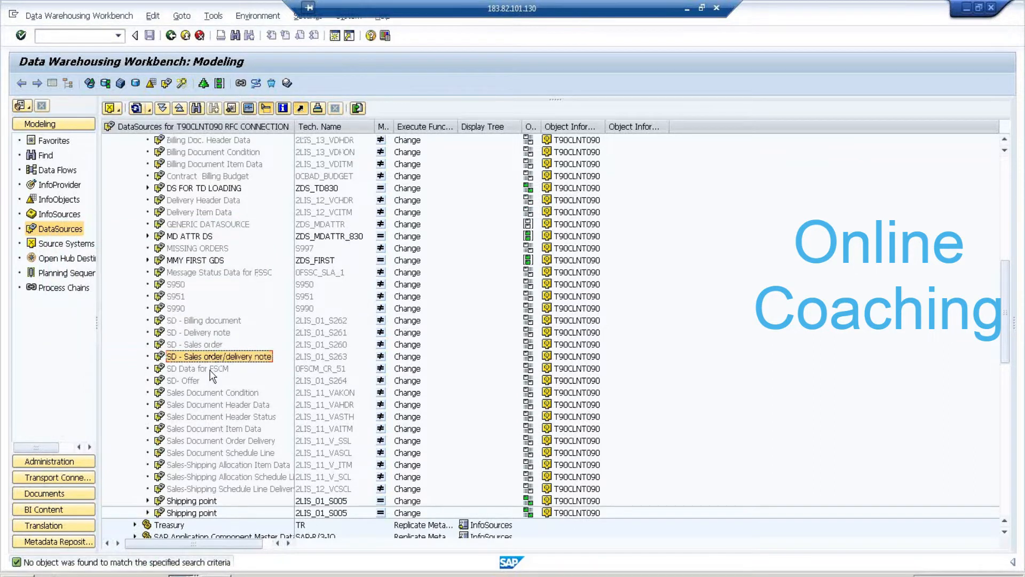
pyautogui.scroll(4, 213, 375)
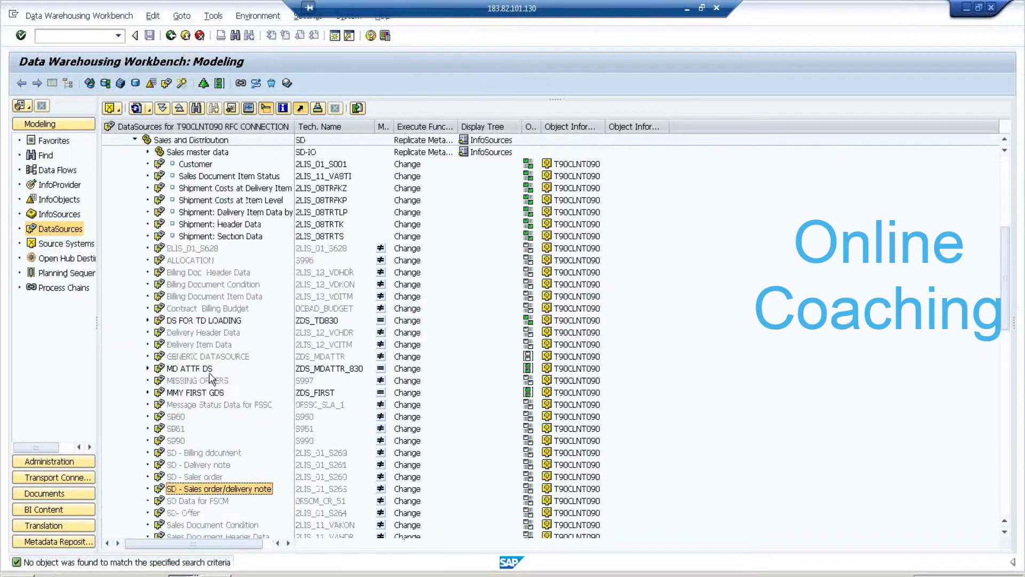
pyautogui.scroll(3, 212, 378)
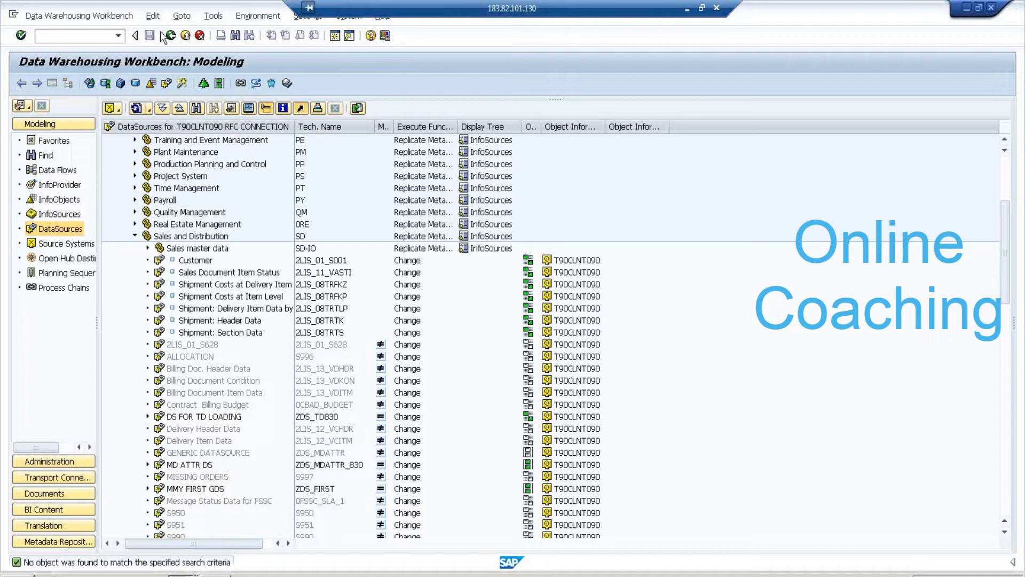
# Open the DataSource Repository with /ORSDS and enter DataSource ZDS_MDATTR_7AM with source system T90CLNT090
pyautogui.click(96, 35)
pyautogui.write('/ORSDS')
pyautogui.press('Return')
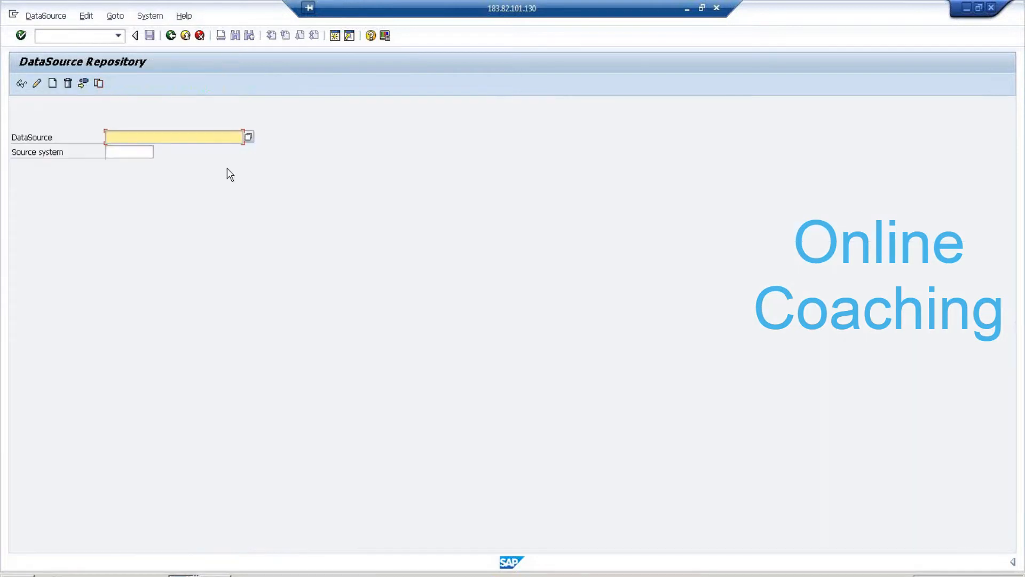
pyautogui.write('ZDS_MDATTR_7AM')
pyautogui.click(144, 152)
pyautogui.write('R')
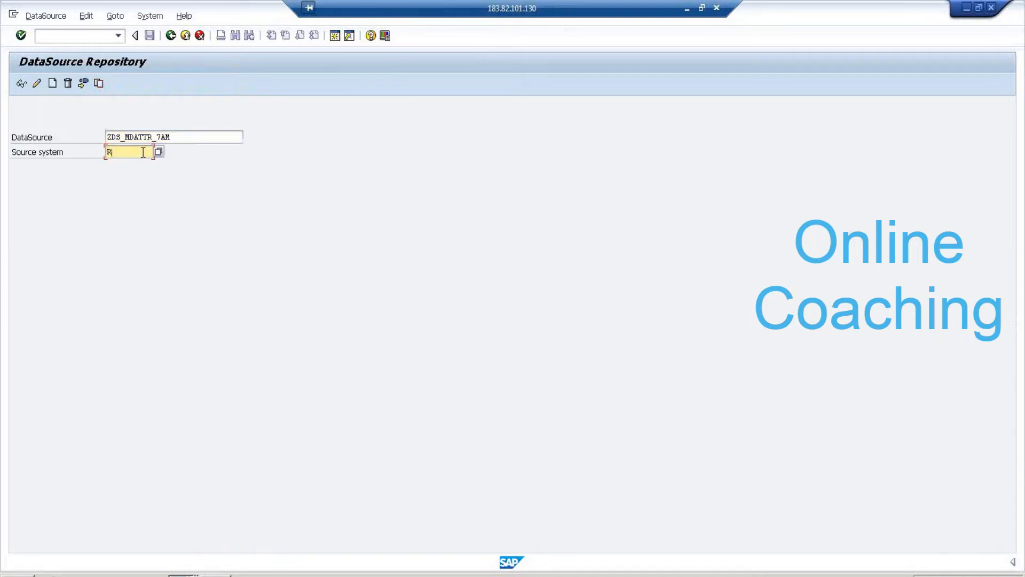
pyautogui.press('BackSpace')
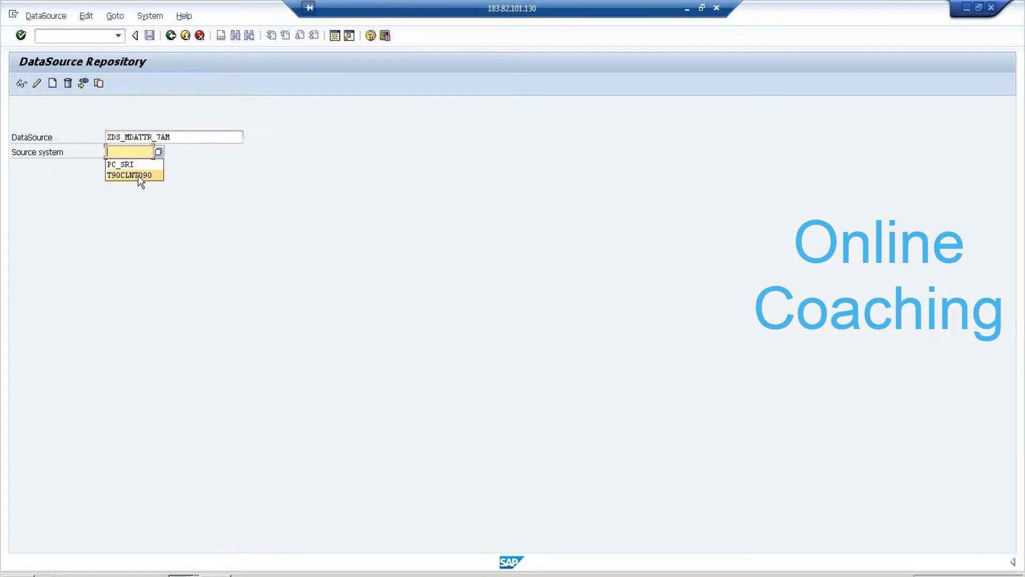
pyautogui.click(138, 176)
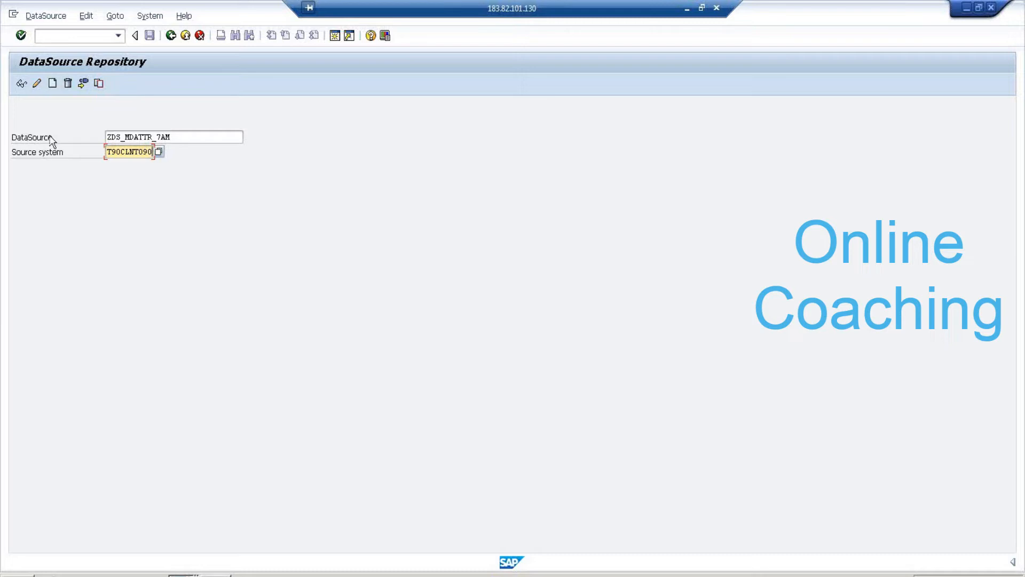
# Replicate DataSource ZDS_MDATTR_7AM from source system T90CLNT090 in the DataSource Repository
pyautogui.click(191, 137)
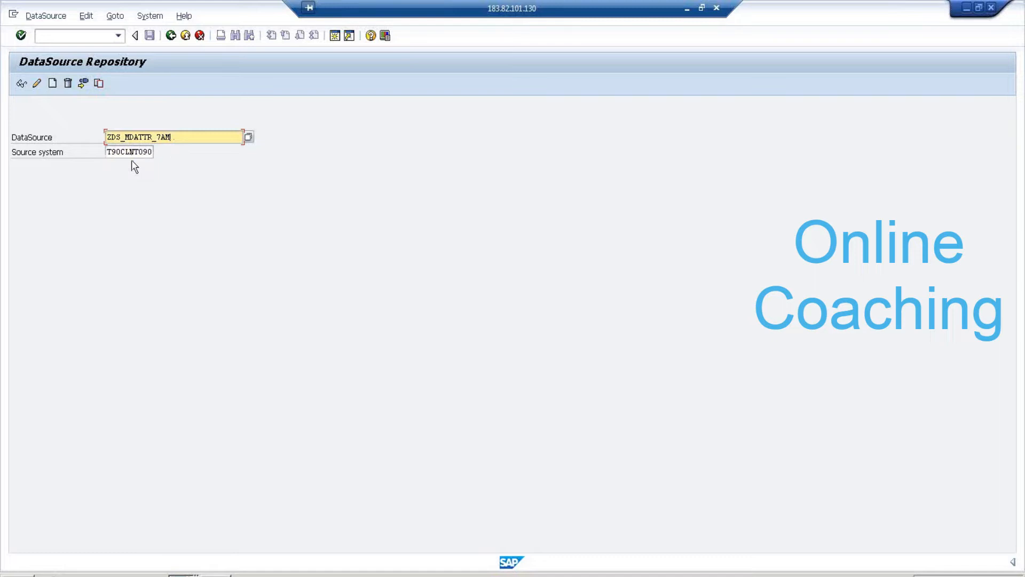
pyautogui.click(37, 17)
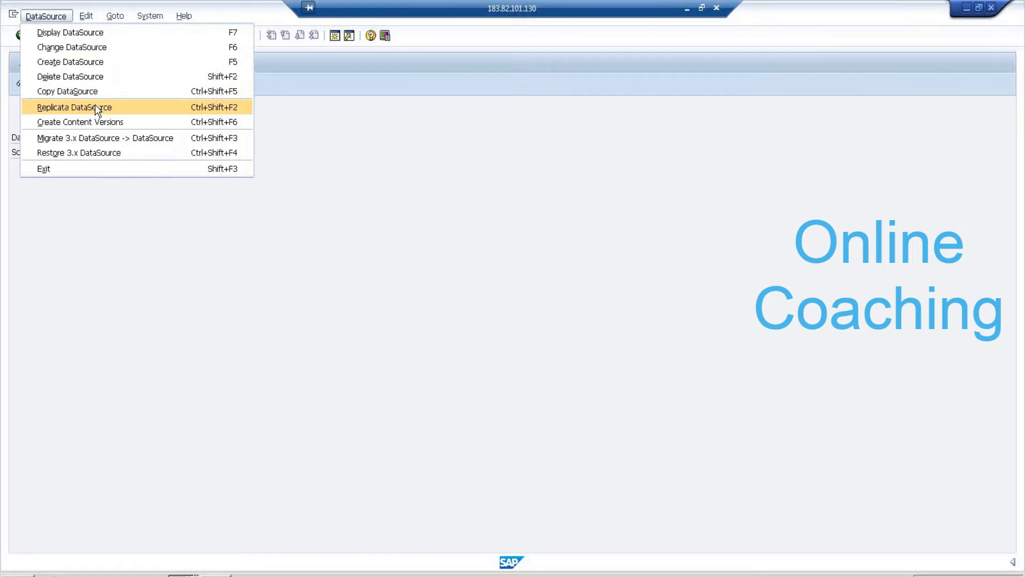
pyautogui.click(96, 107)
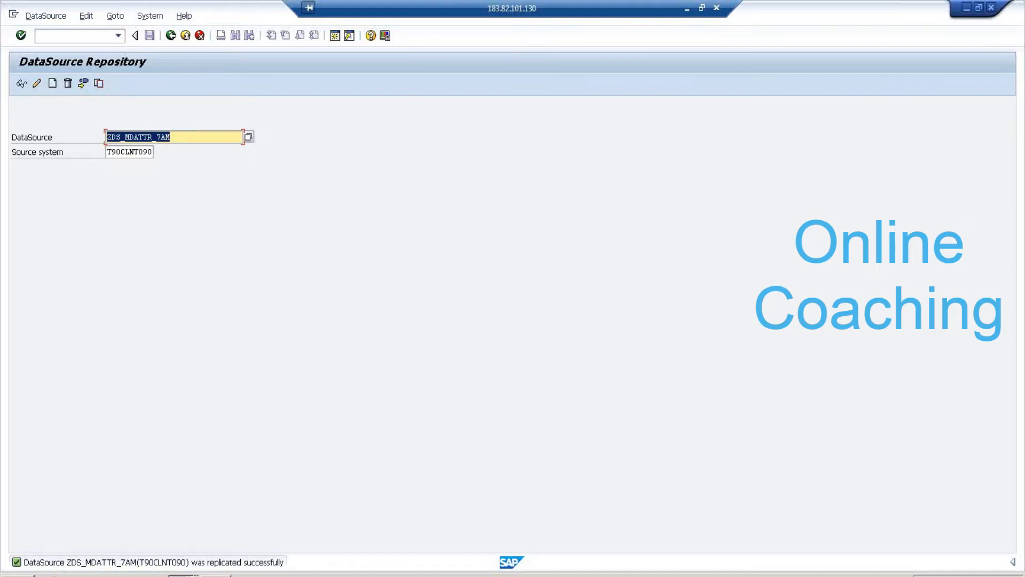
# Return to the Data Warehousing Workbench and refresh the Sales and Distribution subtree of the T90CLNT090 DataSources
pyautogui.click(234, 576)
pyautogui.click(186, 550)
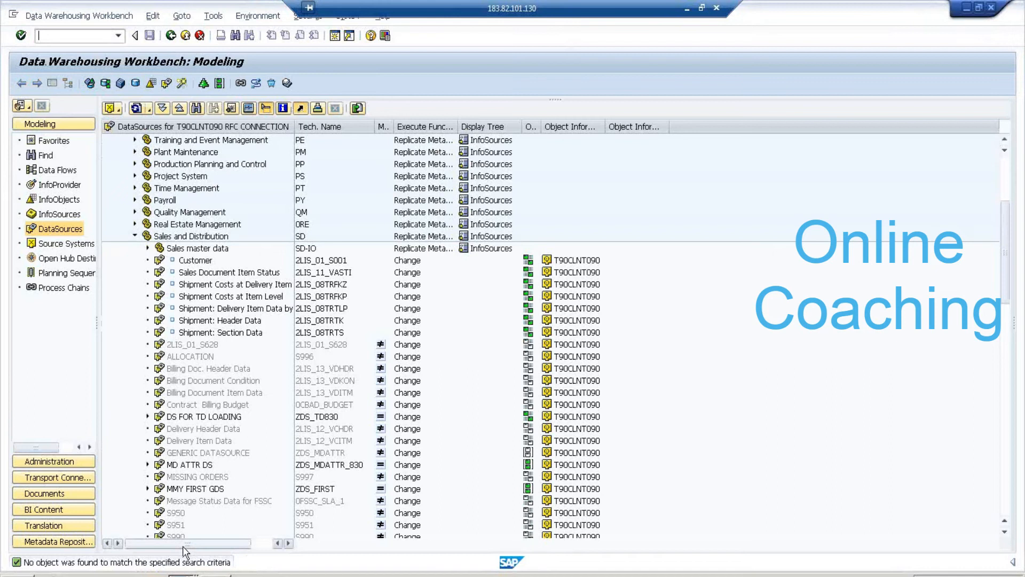
pyautogui.click(217, 238)
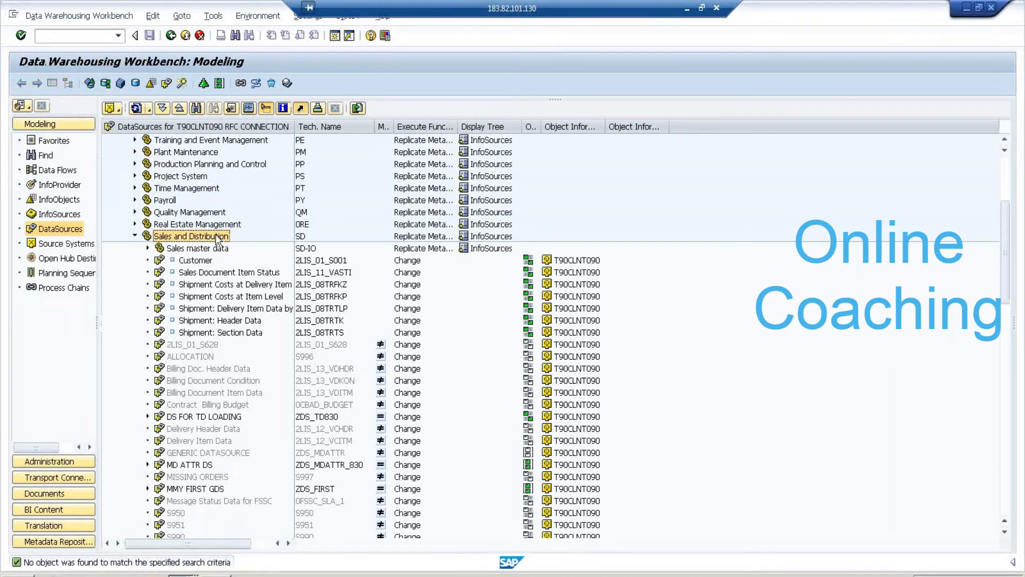
pyautogui.rightClick(217, 239)
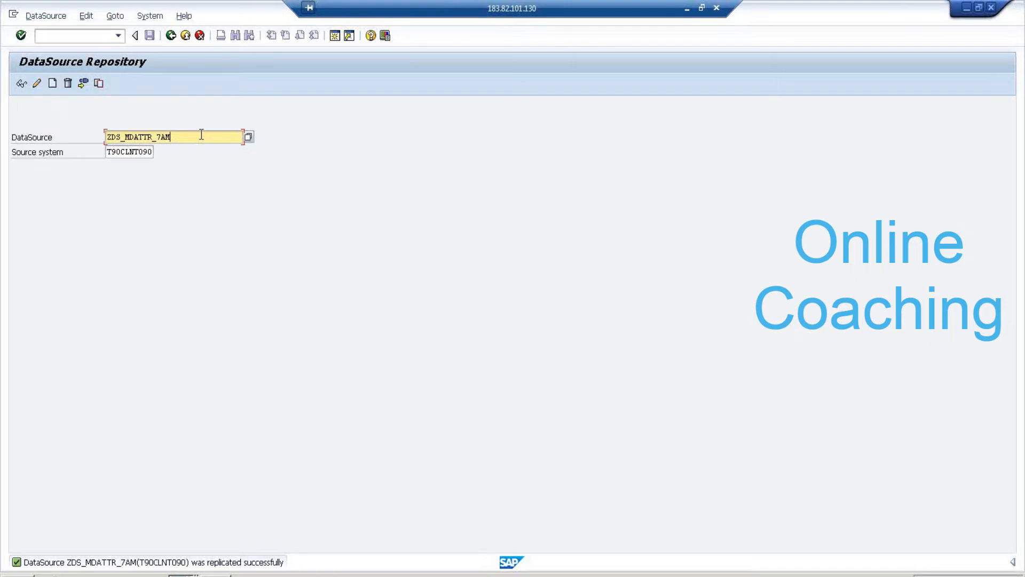
pyautogui.click(966, 8)
pyautogui.rightClick(208, 236)
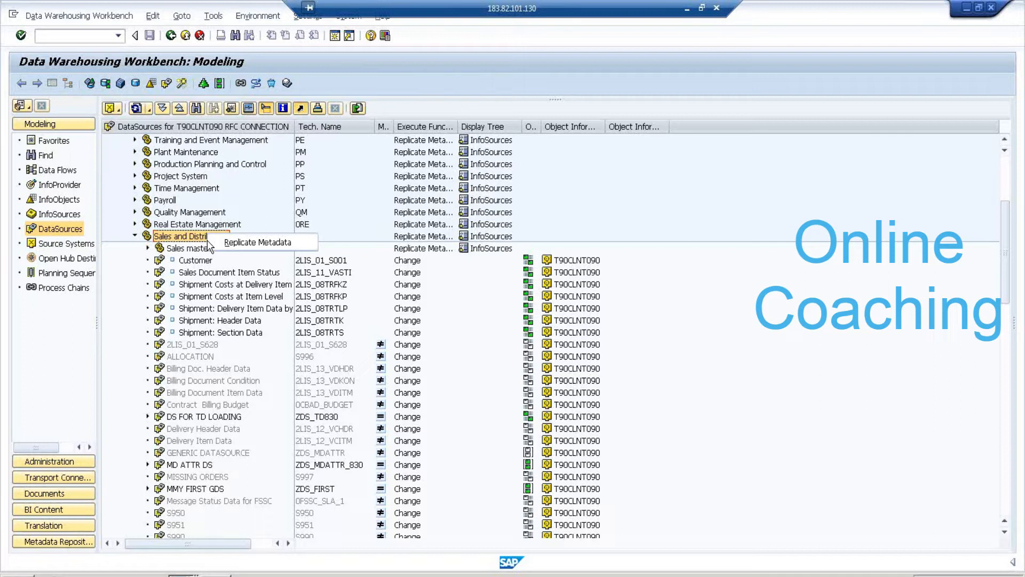
pyautogui.click(181, 239)
pyautogui.click(142, 107)
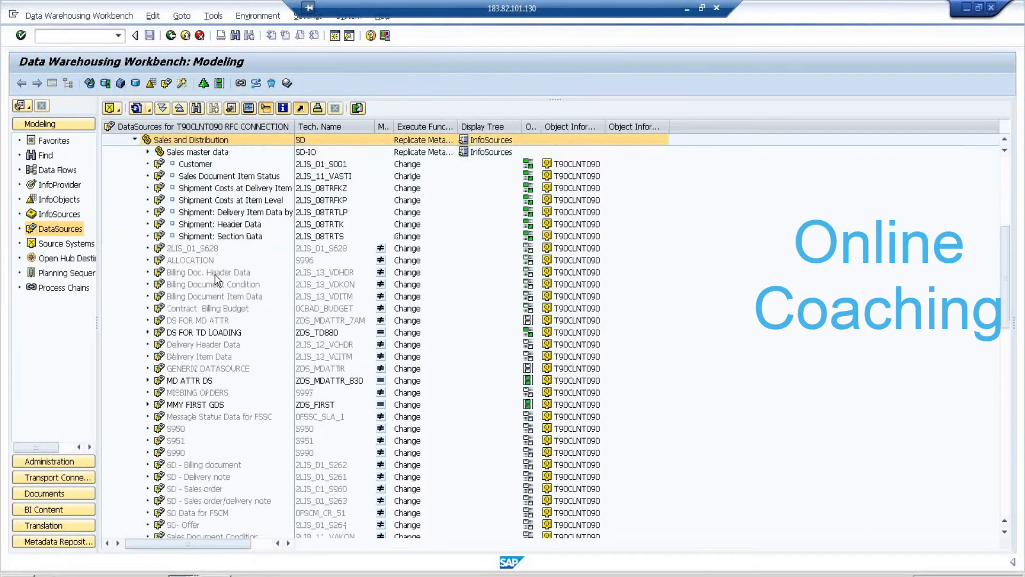
# Look through the refreshed Sales and Distribution DataSources for the replicated master data attribute DataSource
pyautogui.click(197, 404)
pyautogui.scroll(-3, 223, 407)
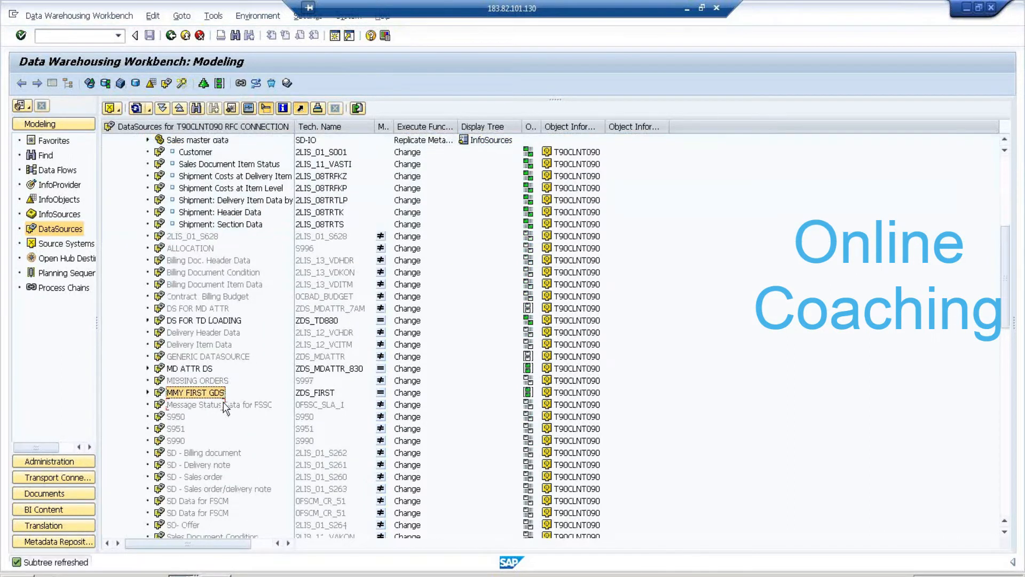
pyautogui.scroll(-2, 223, 408)
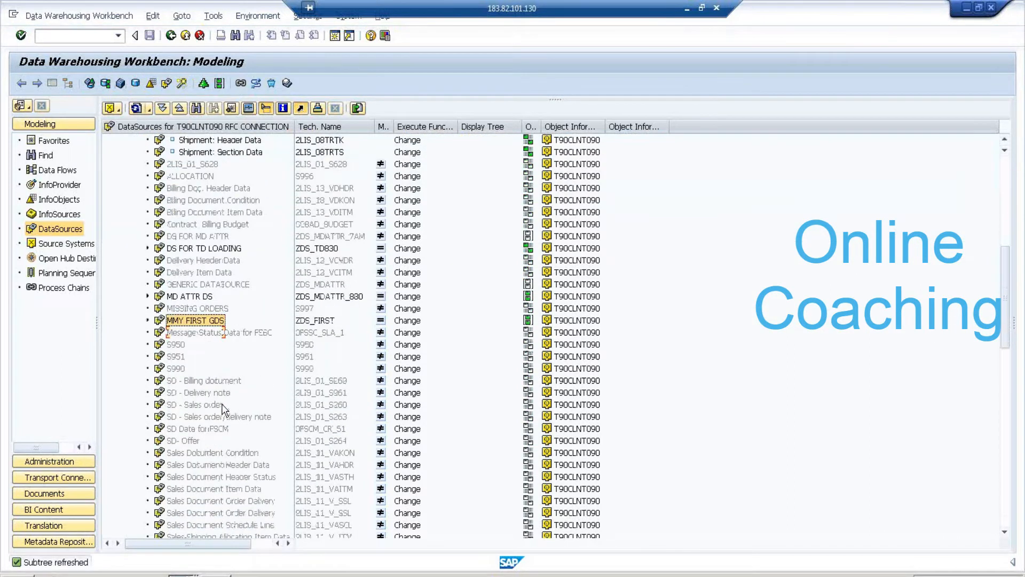
pyautogui.scroll(-3, 224, 409)
pyautogui.scroll(-2, 222, 408)
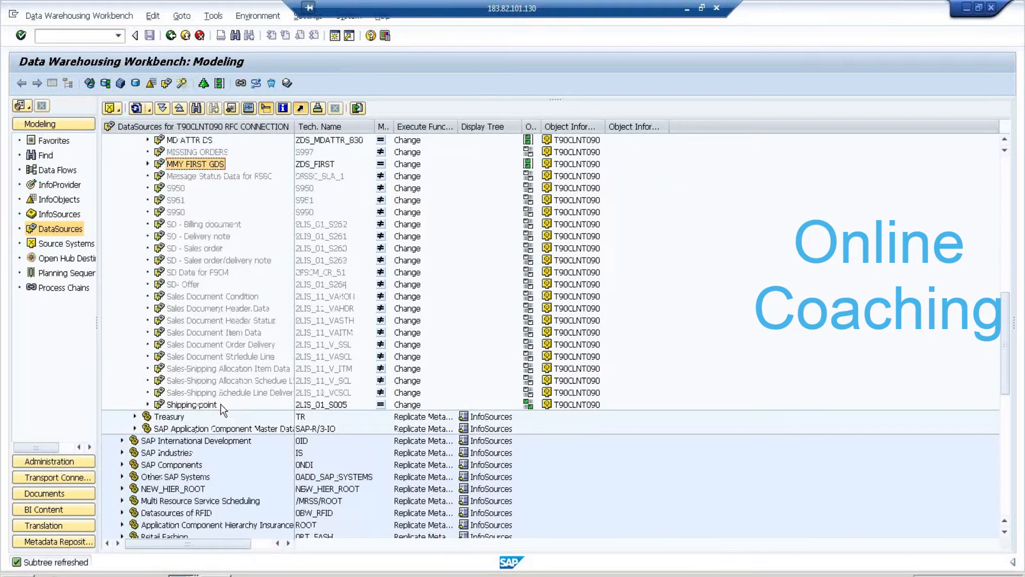
pyautogui.scroll(5, 222, 409)
pyautogui.scroll(3, 223, 411)
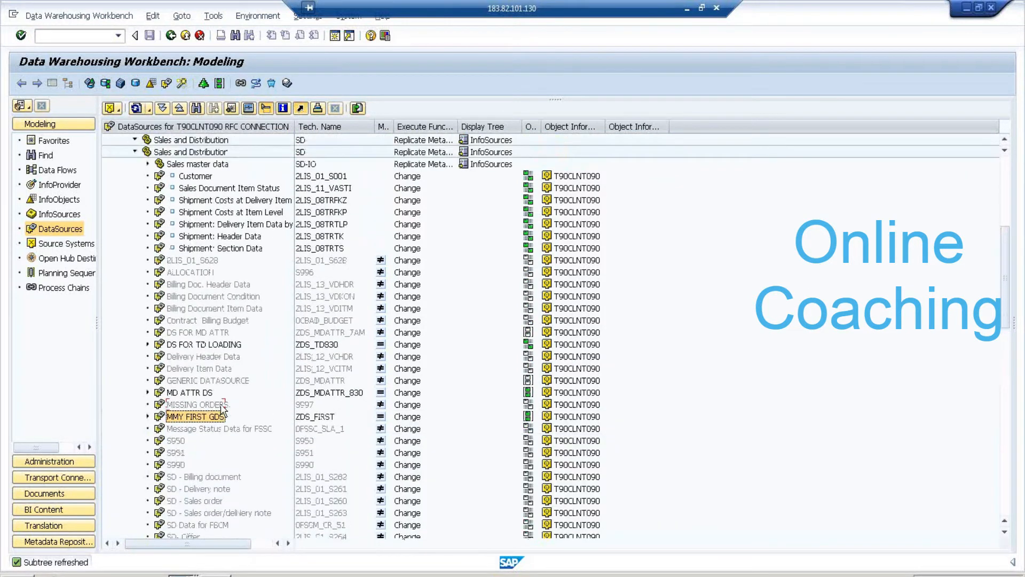
pyautogui.scroll(-2, 223, 411)
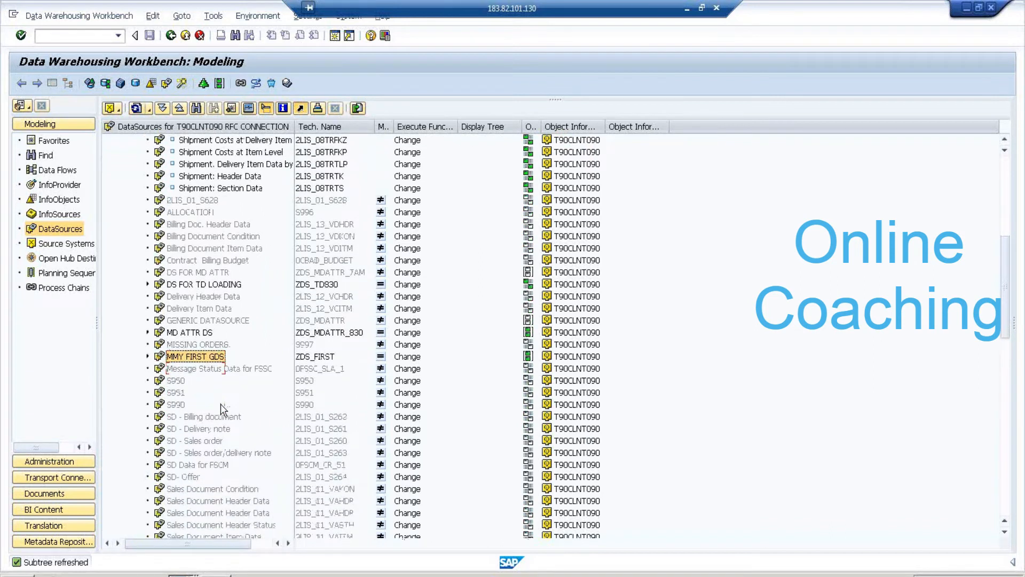
pyautogui.scroll(-4, 220, 404)
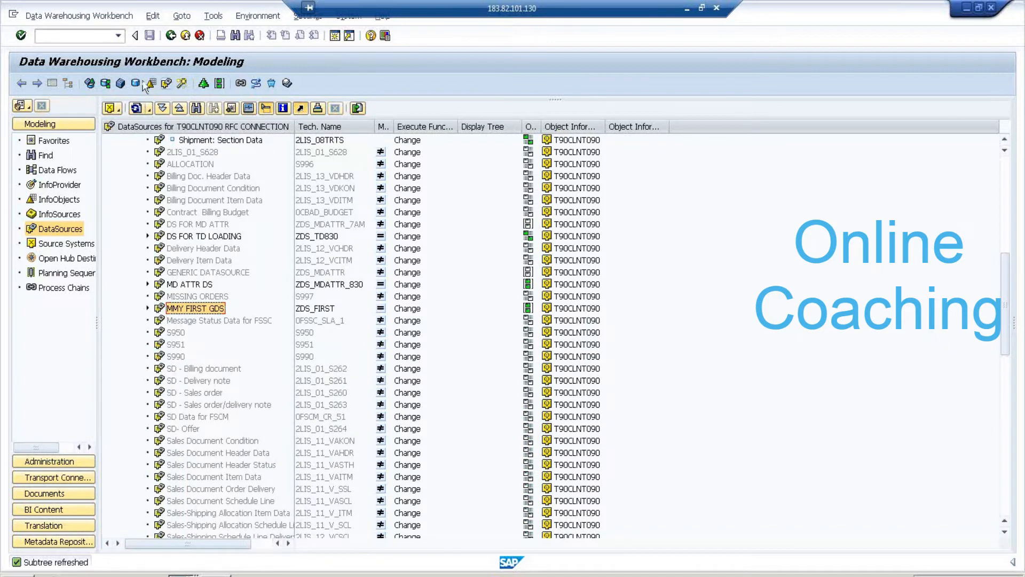
# Search the DataSource tree for ZDS_MDATTR_7AM by technical name and description, and select its entry
pyautogui.click(196, 108)
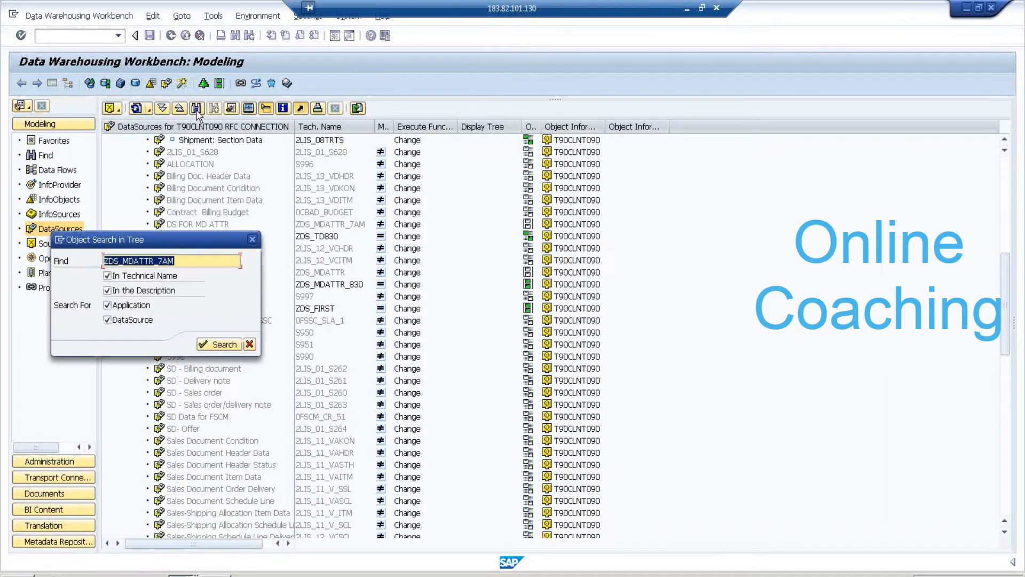
pyautogui.click(215, 345)
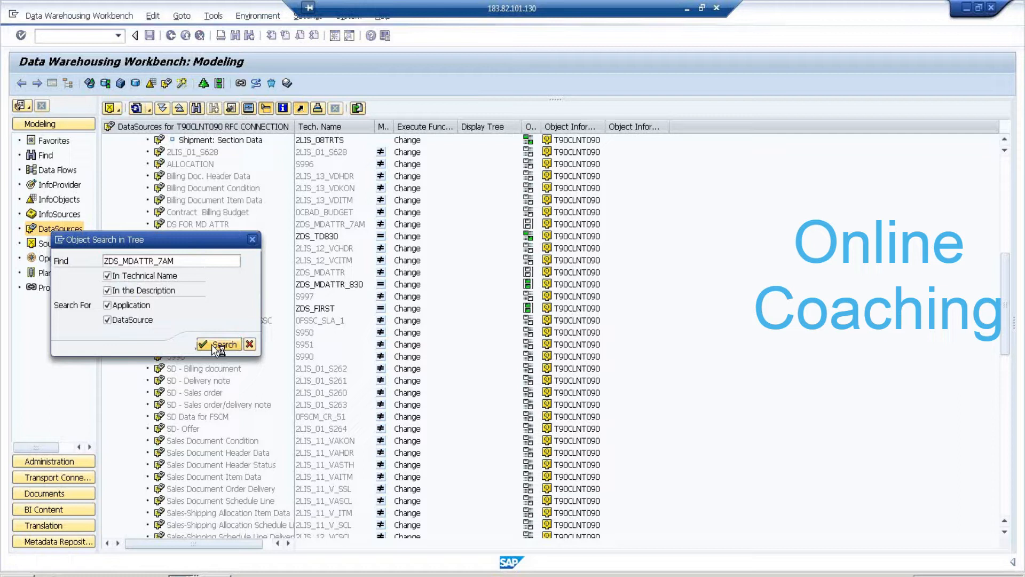
pyautogui.click(305, 238)
pyautogui.click(345, 226)
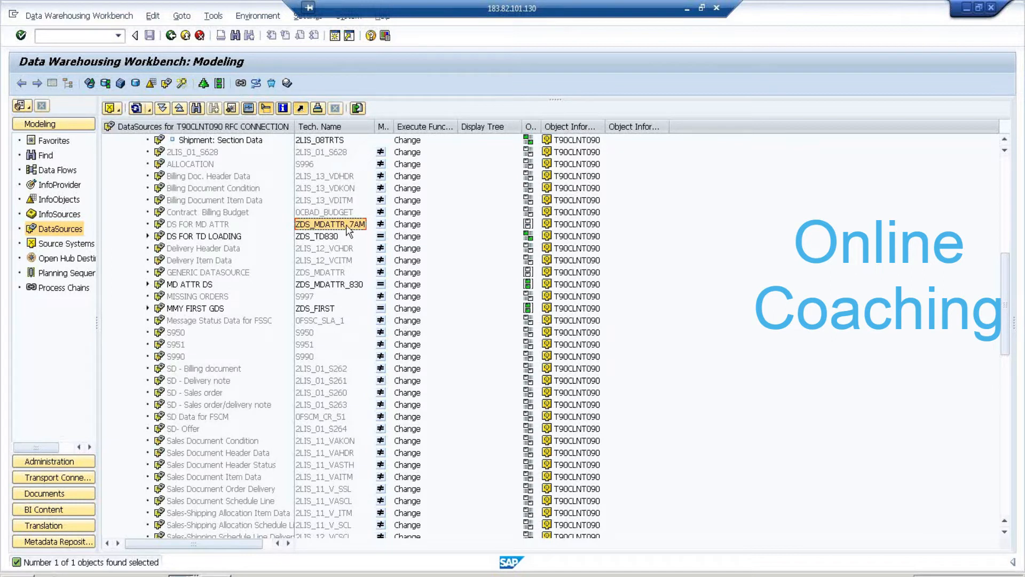
# Open DataSource ZDS_MDATTR_7AM in change mode and activate it
pyautogui.doubleClick(346, 227)
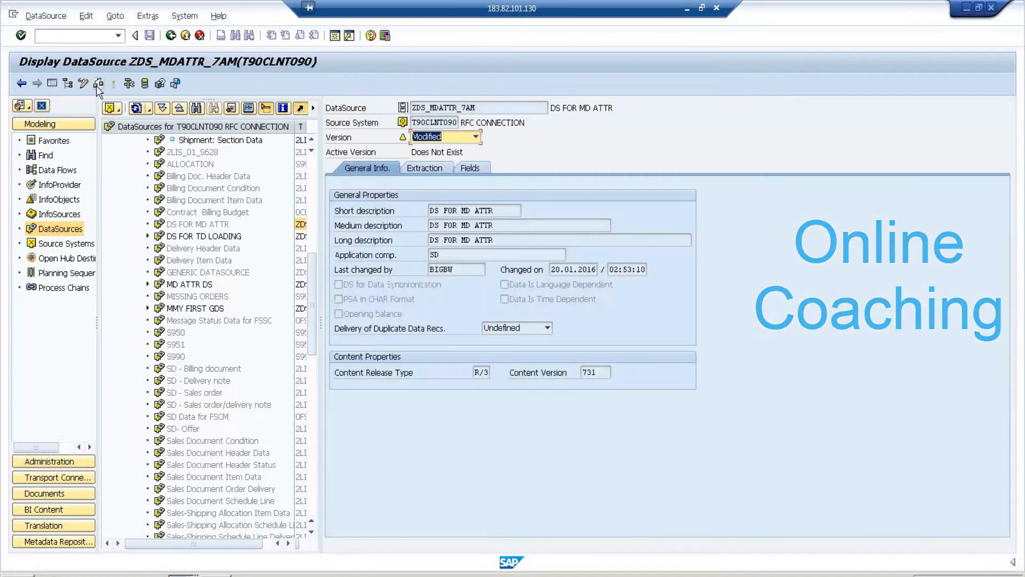
pyautogui.click(84, 86)
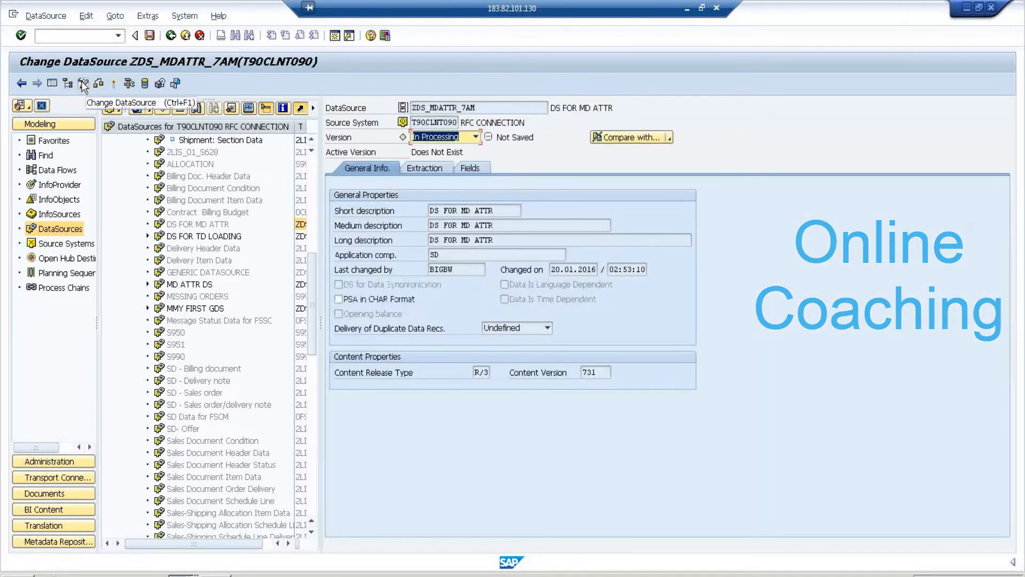
pyautogui.click(114, 84)
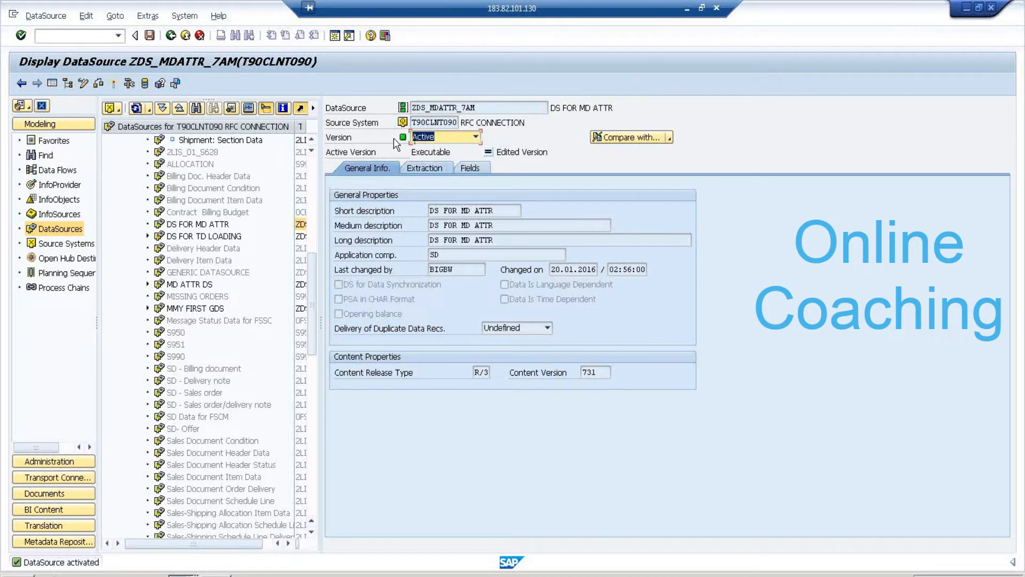
# Review the extraction settings and field list of the activated DataSource, and return to the DataSource tree
pyautogui.click(434, 168)
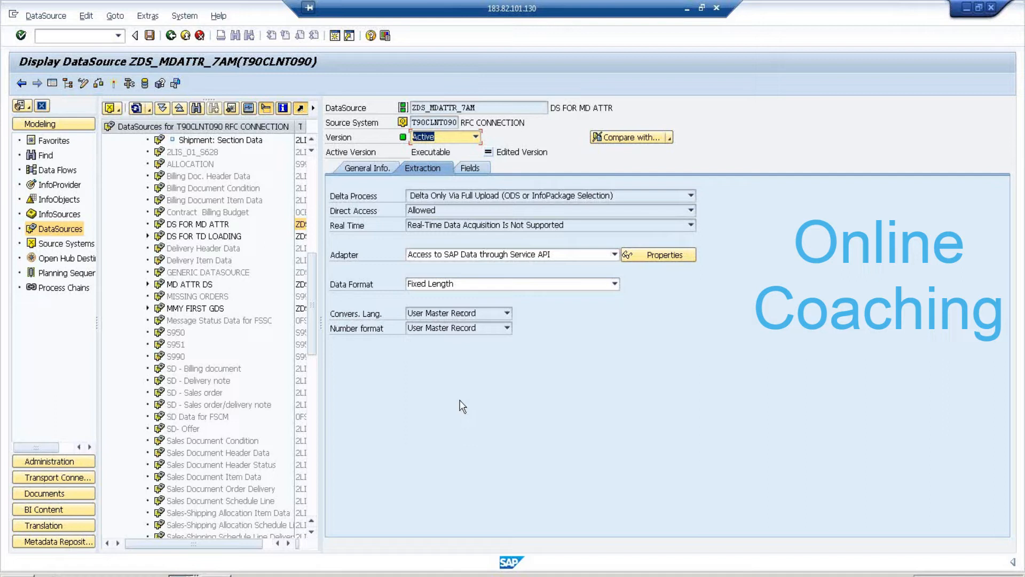
pyautogui.click(468, 169)
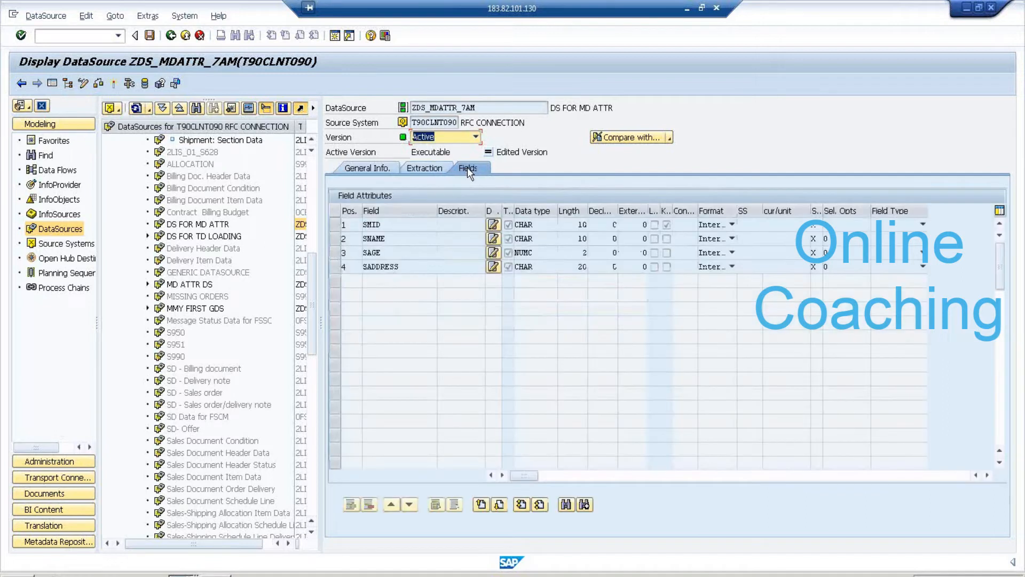
pyautogui.click(406, 220)
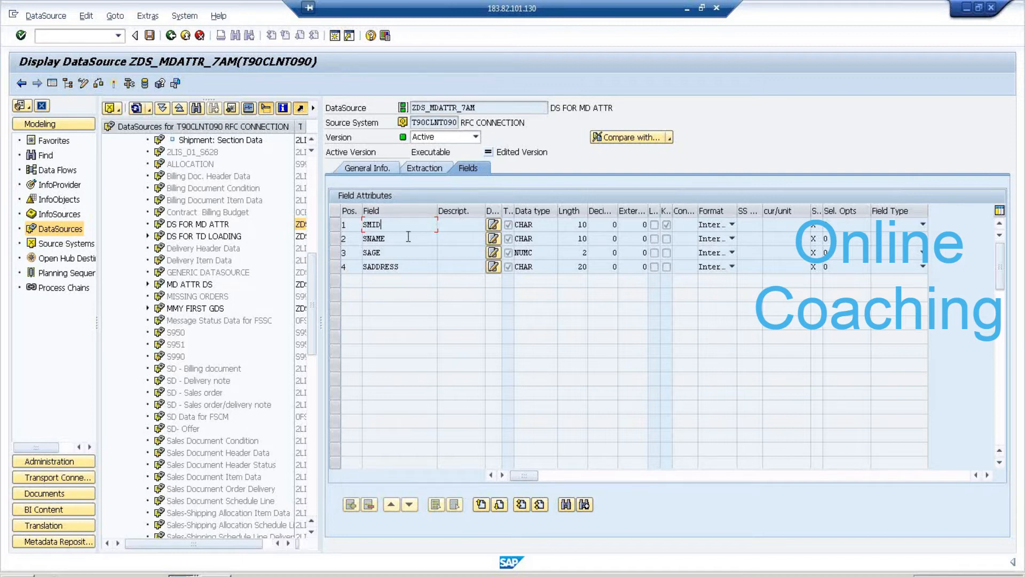
pyautogui.click(415, 252)
pyautogui.click(171, 36)
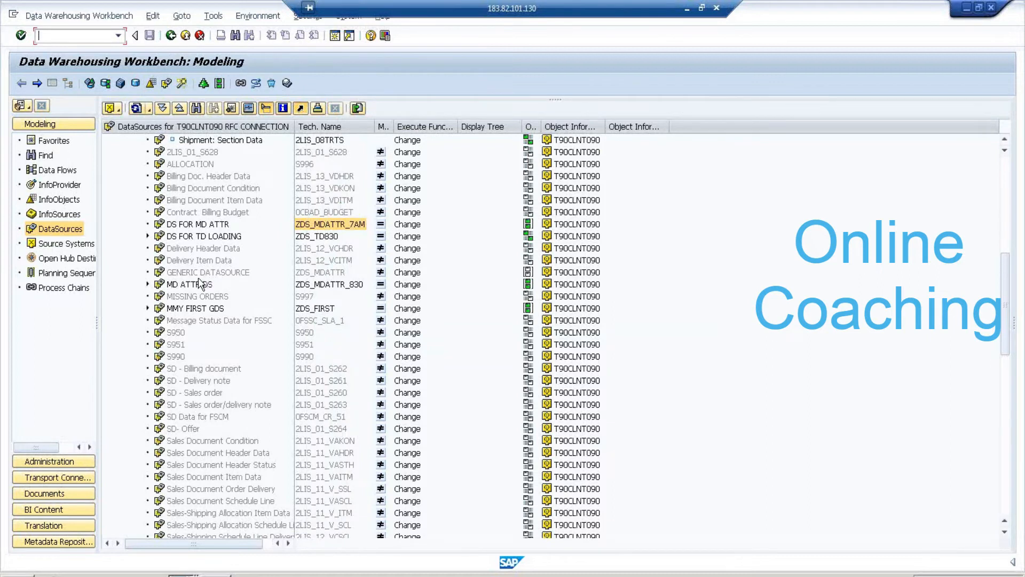
# Display the InfoObjects tree and check the contents of catalogs IOC_CH6 and IOC_DEST under INFOAREA FOR 6AM BATCH
pyautogui.click(60, 200)
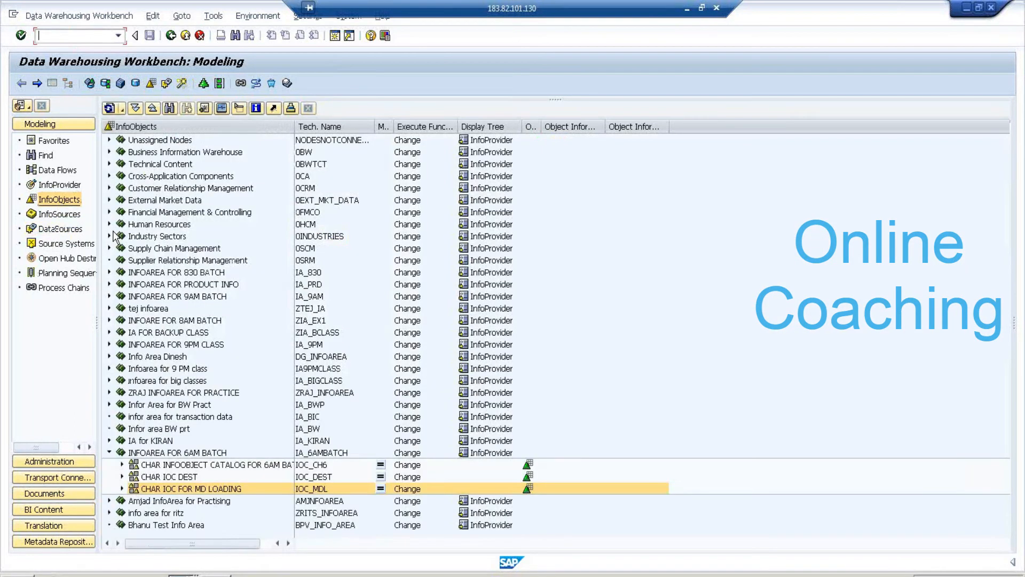
pyautogui.click(120, 465)
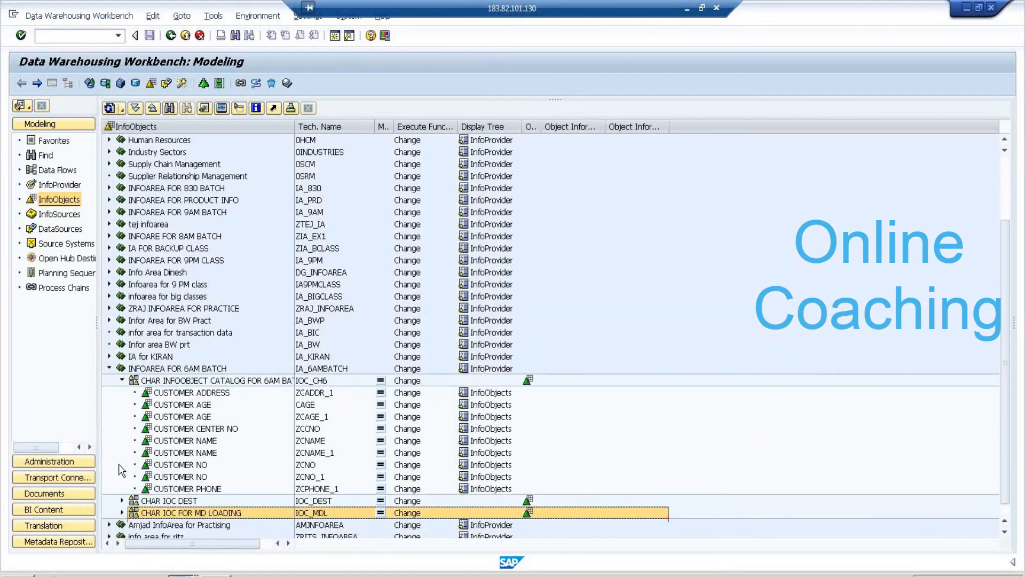
pyautogui.click(122, 356)
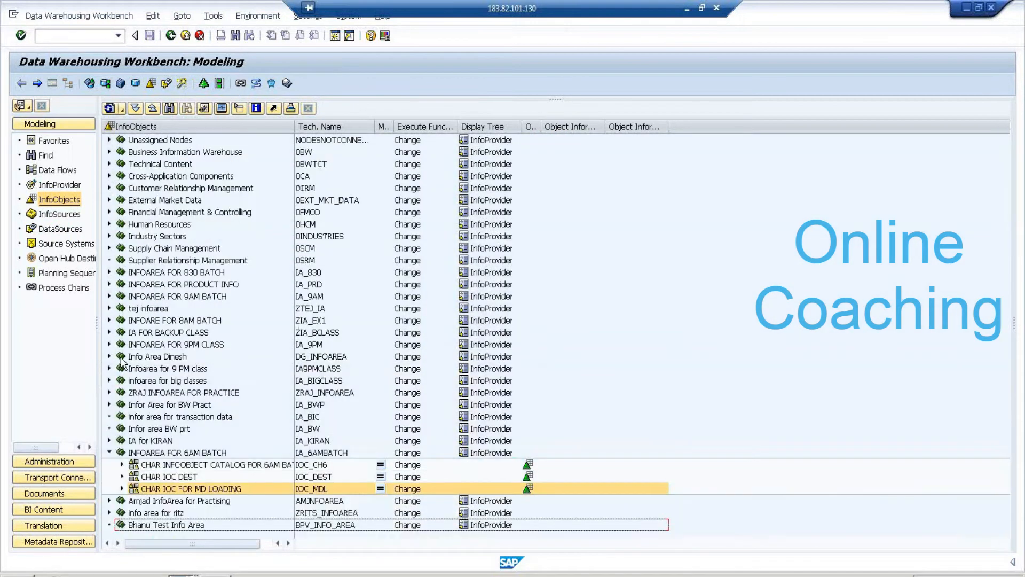
pyautogui.click(122, 476)
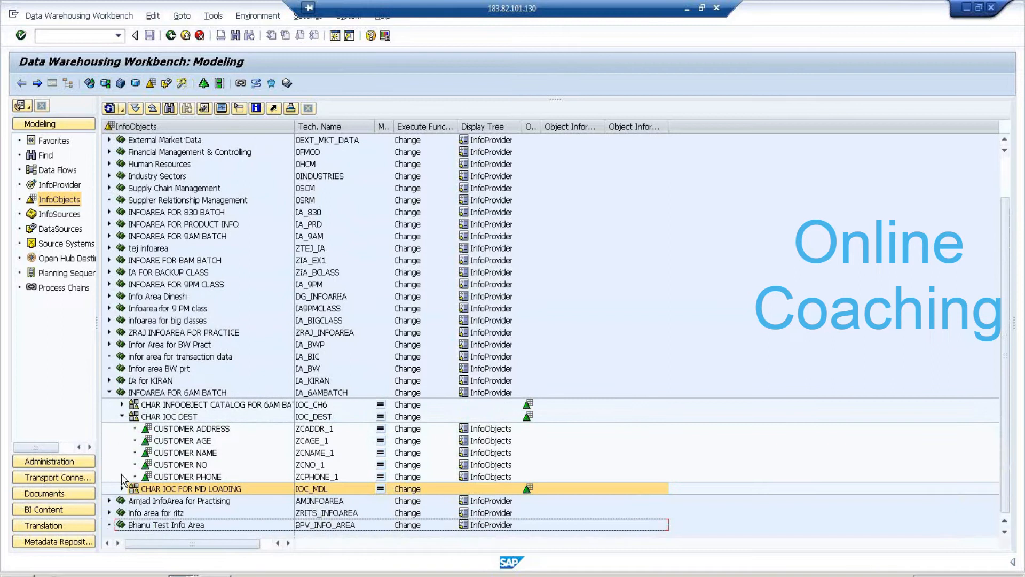
pyautogui.click(121, 416)
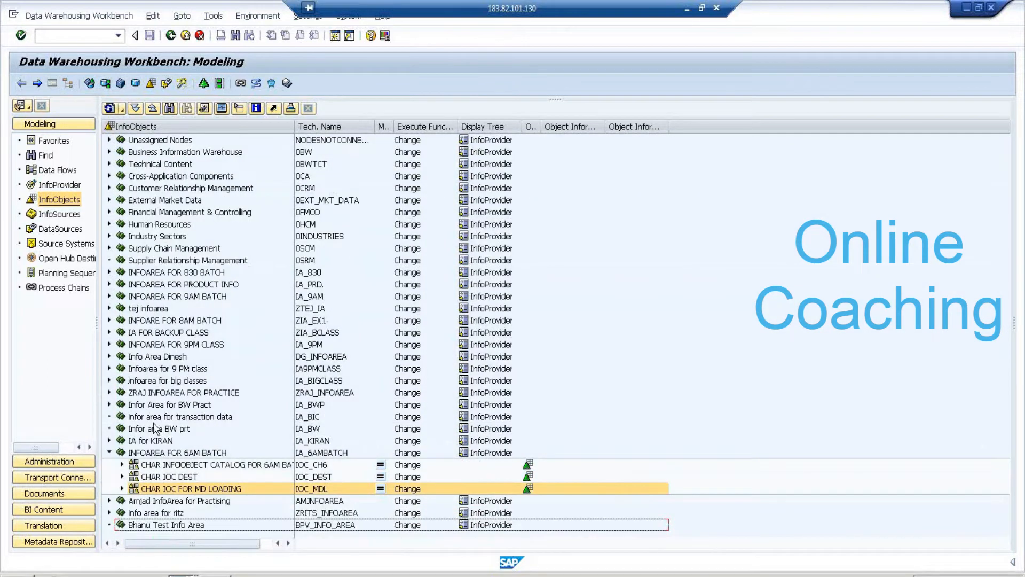
# Display characteristic SALES MAN ID (SMID_9AM) from catalog IOC_9AM under INFOAREA FOR 9AM BATCH, and check its attributes and general settings
pyautogui.click(109, 296)
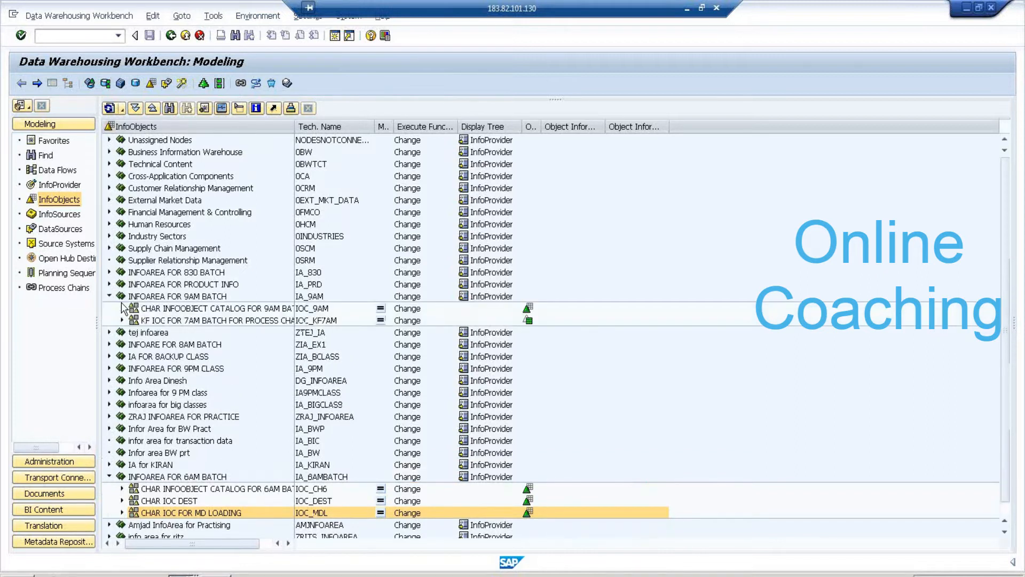
pyautogui.click(122, 309)
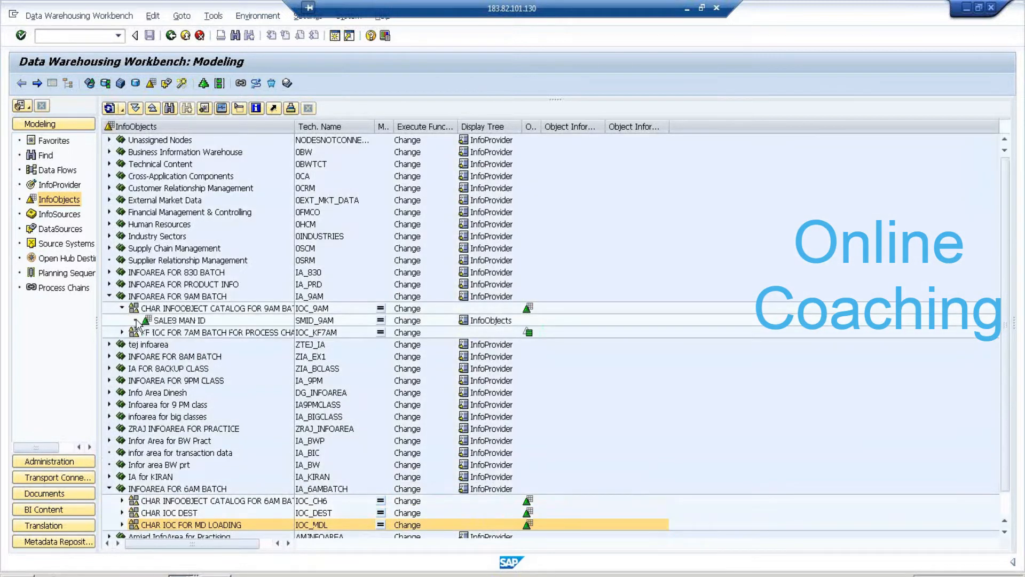
pyautogui.doubleClick(176, 321)
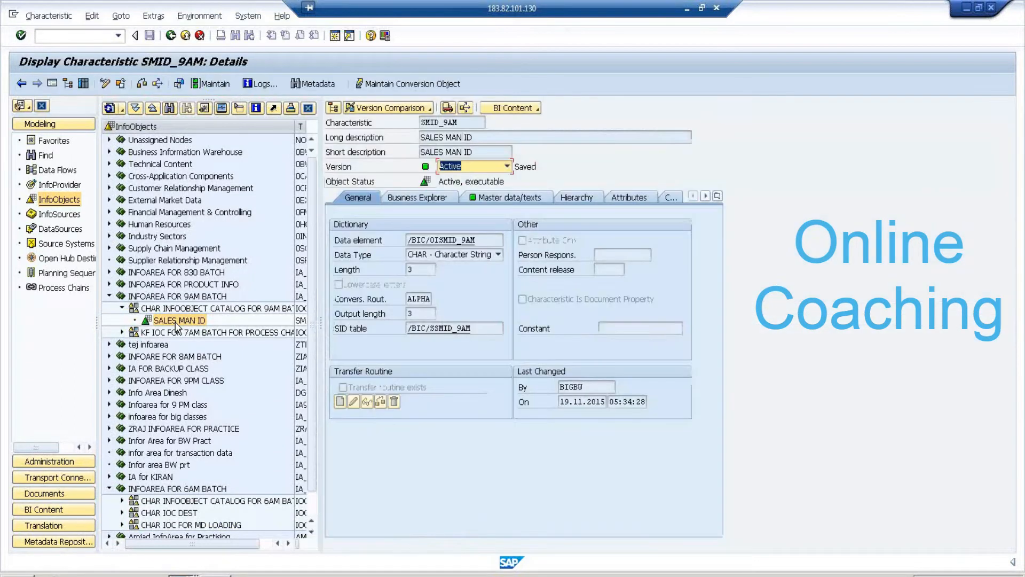
pyautogui.click(621, 199)
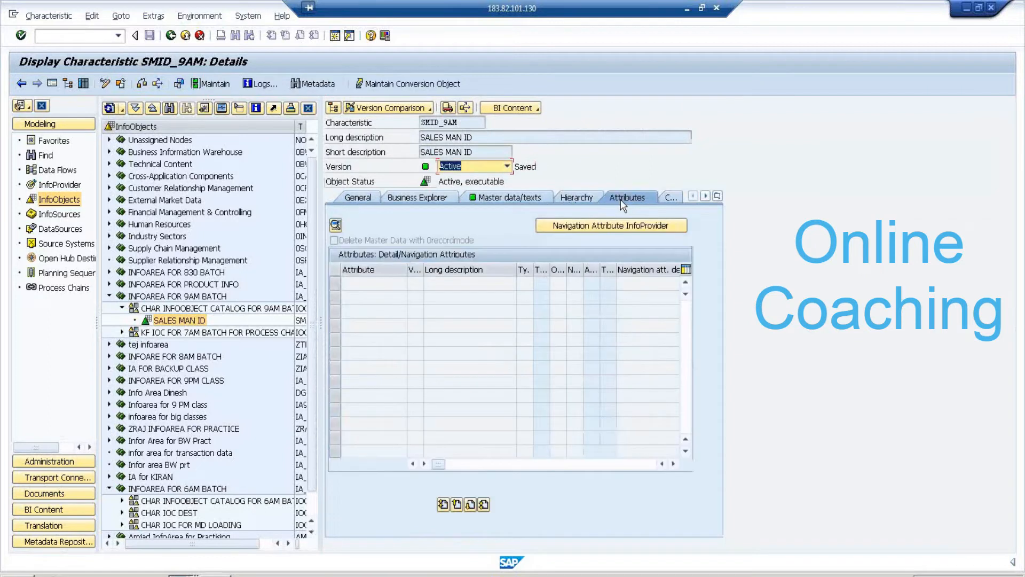
pyautogui.click(167, 37)
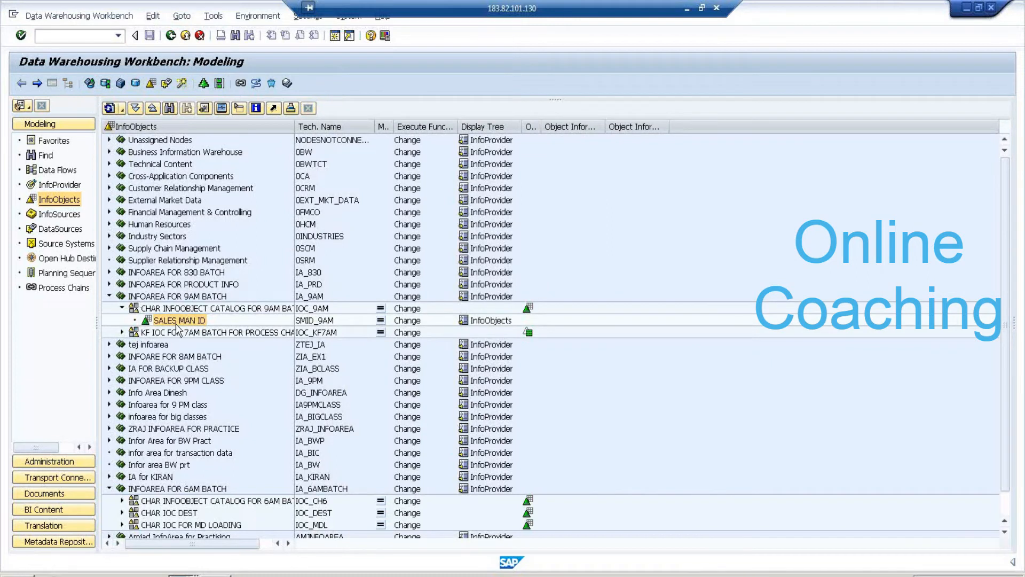
pyautogui.doubleClick(175, 324)
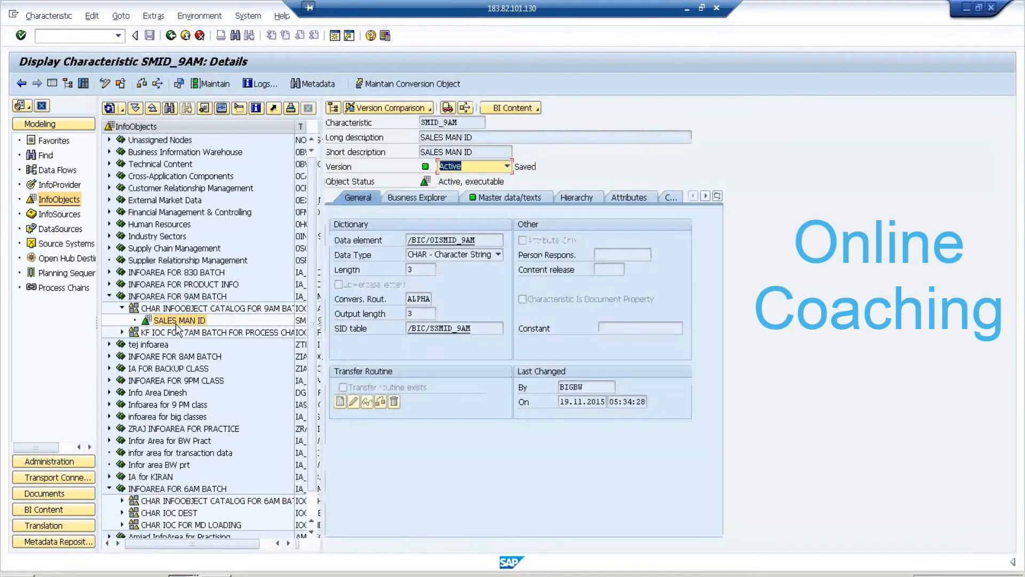
# Switch characteristic SMID_9AM to change mode and add attribute SNAME_9AM as a new characteristic
pyautogui.click(104, 84)
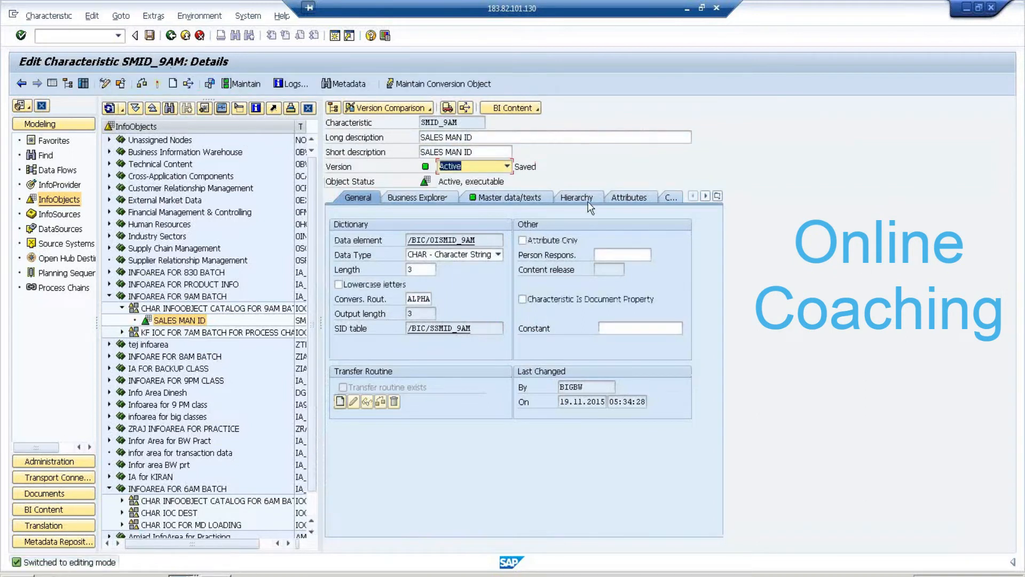
pyautogui.click(609, 197)
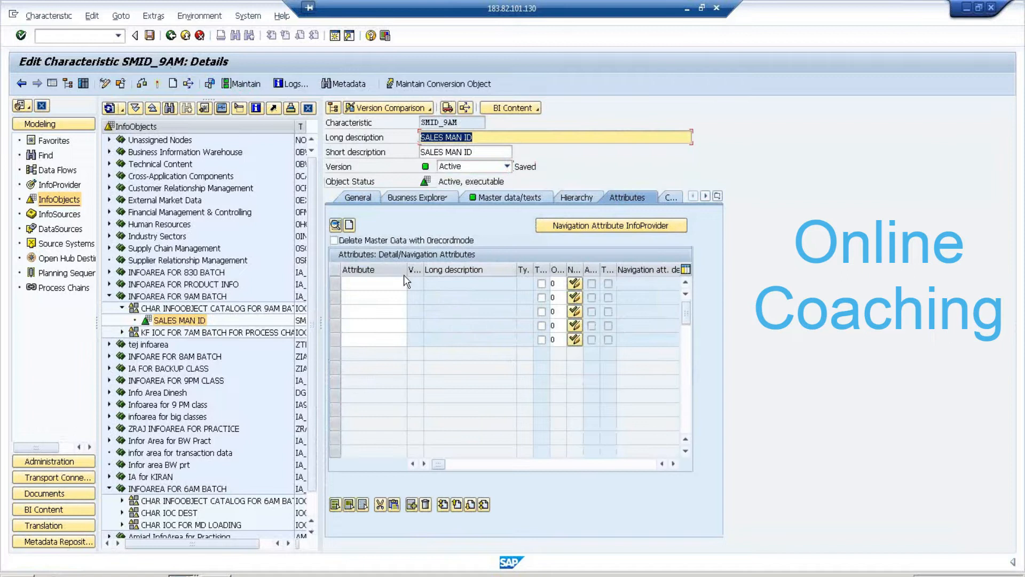
pyautogui.click(388, 284)
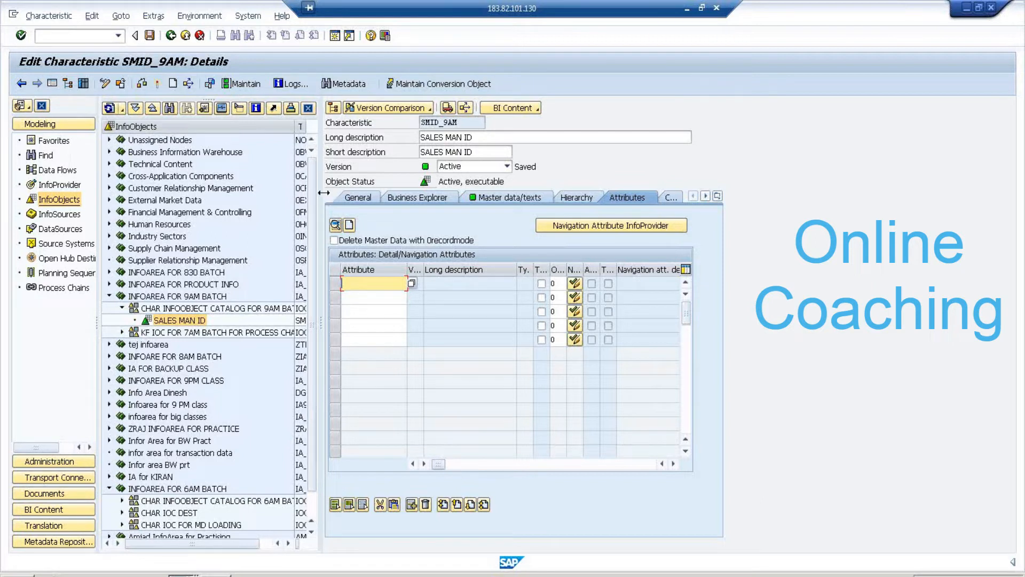
pyautogui.moveTo(323, 193); pyautogui.dragTo(372, 194)
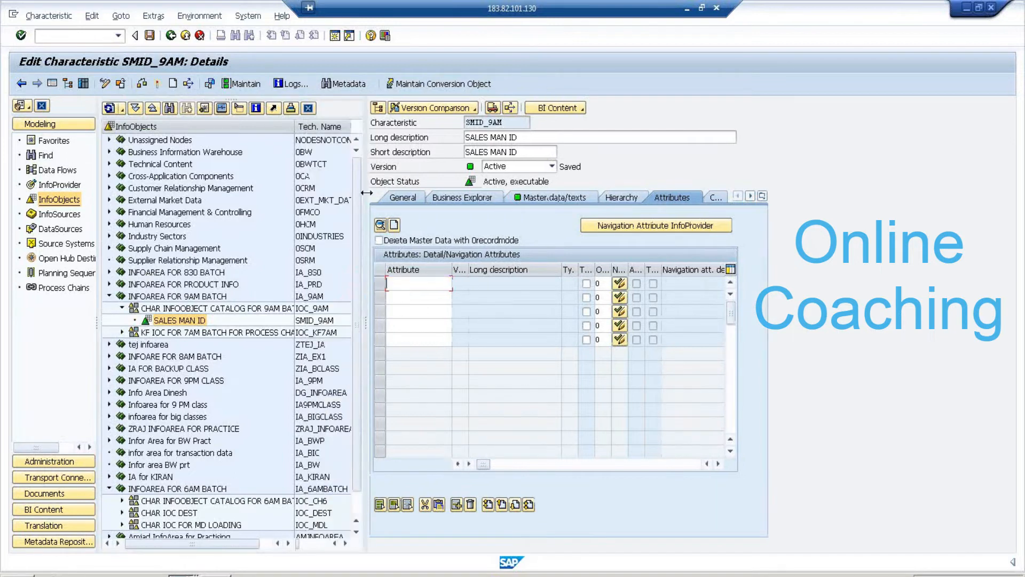
pyautogui.write('s')
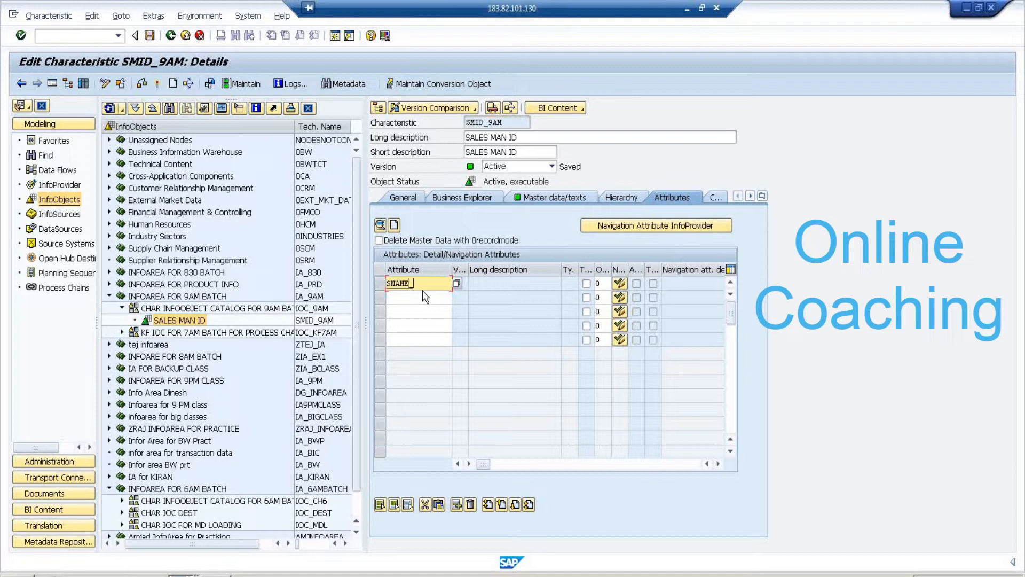
pyautogui.press('Return')
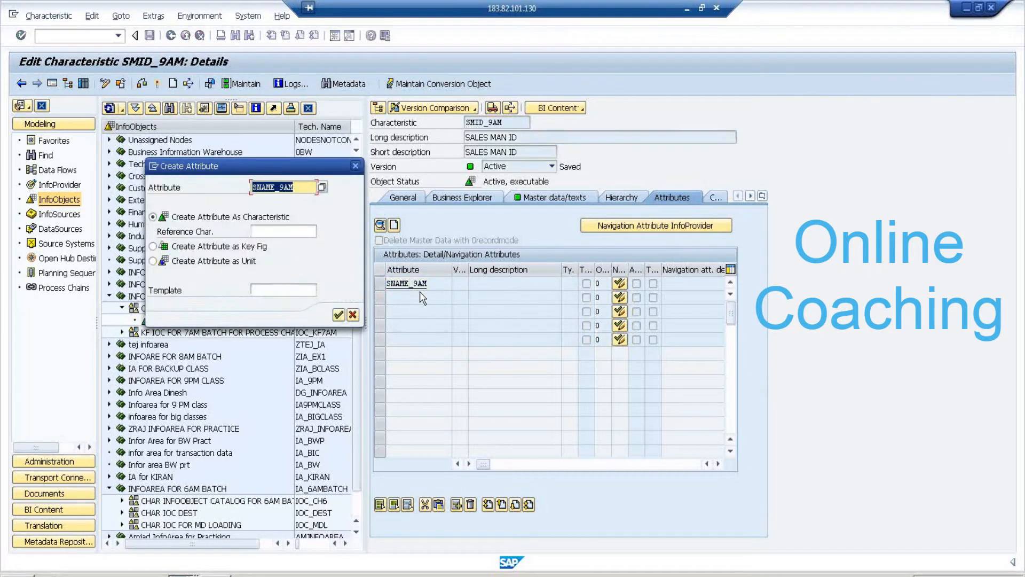
pyautogui.click(337, 316)
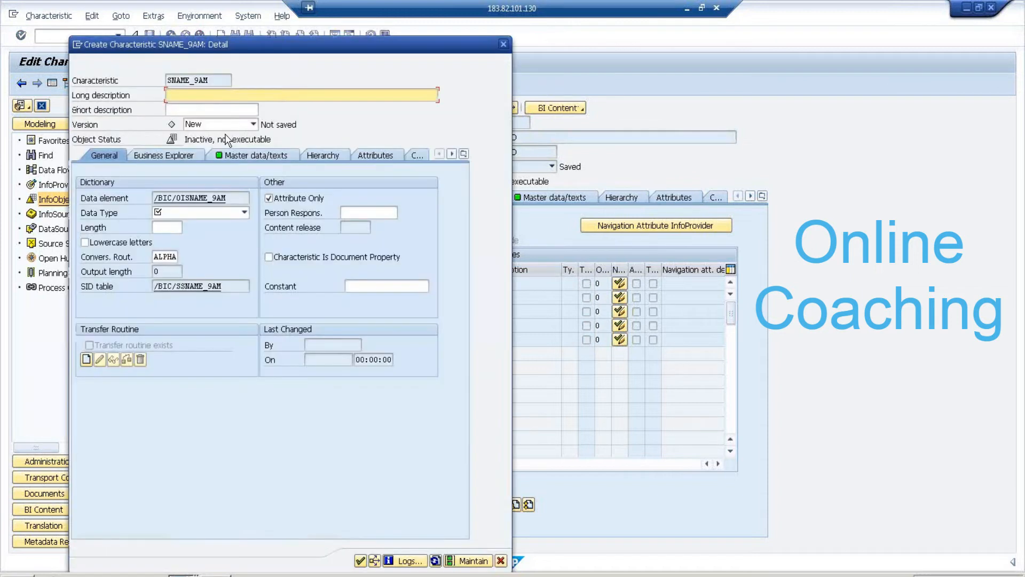
# Define attribute SNAME_9AM with description SNAME, data type CHAR and length 10, and transfer it to the attribute list
pyautogui.write('SNAME')
pyautogui.click(244, 212)
pyautogui.click(155, 223)
pyautogui.click(151, 227)
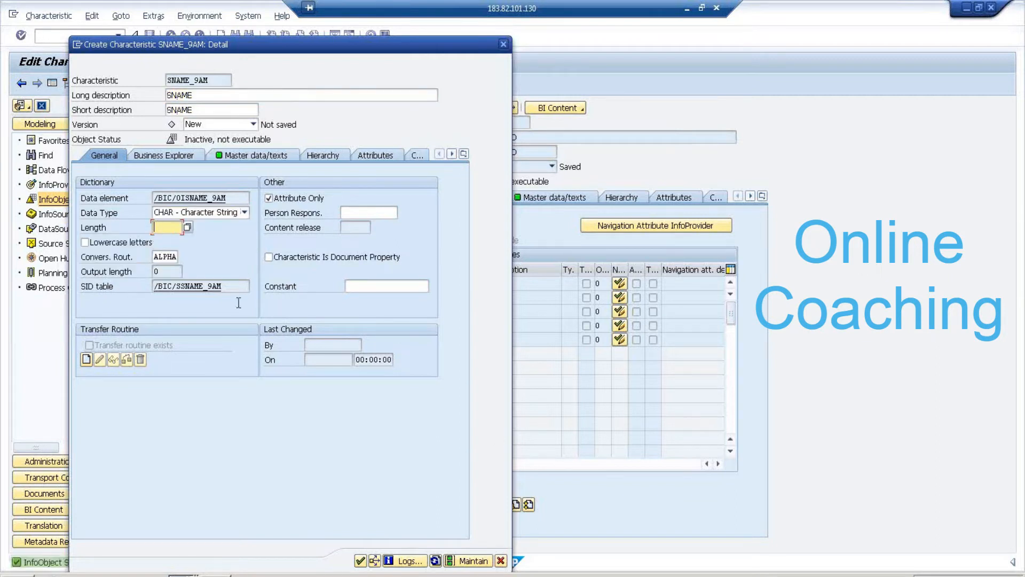
pyautogui.write('10')
pyautogui.press('Return')
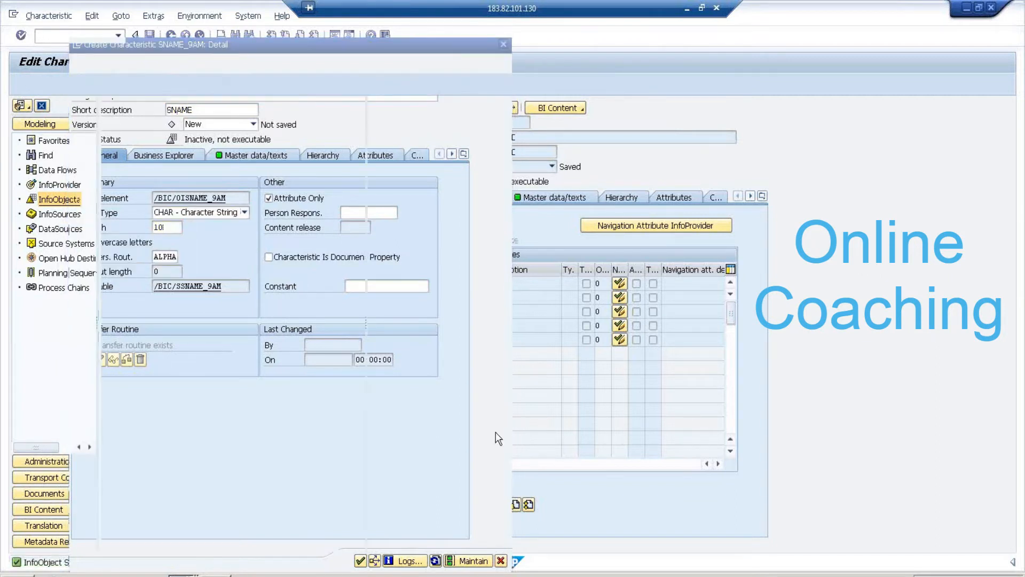
# Create characteristic attribute SAGE_9AM for SMID_9AM with description SALES MAN AGE, data type NUMC and length 2
pyautogui.click(420, 297)
pyautogui.write('SAGE_9')
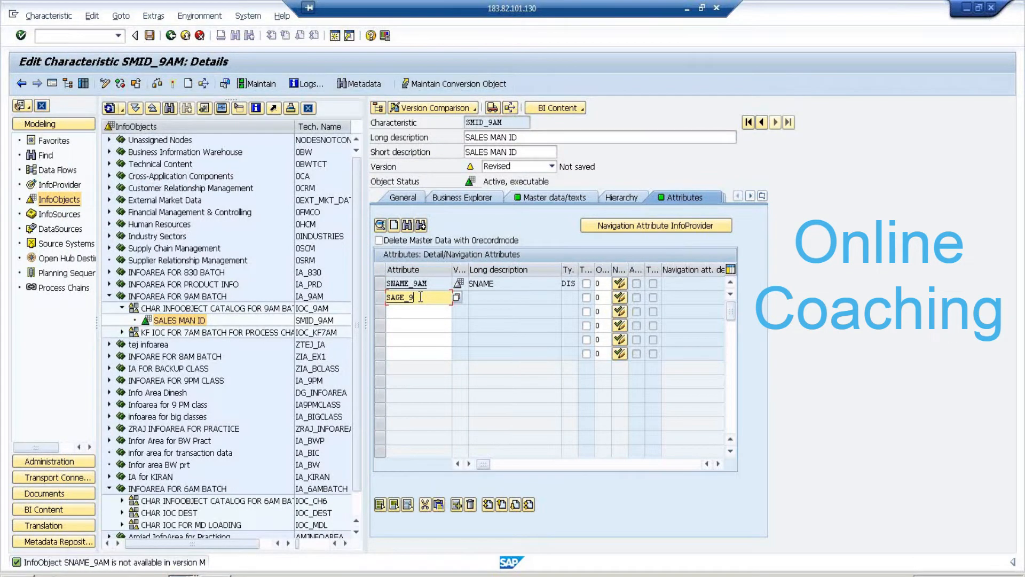
pyautogui.write('AM')
pyautogui.press('Return')
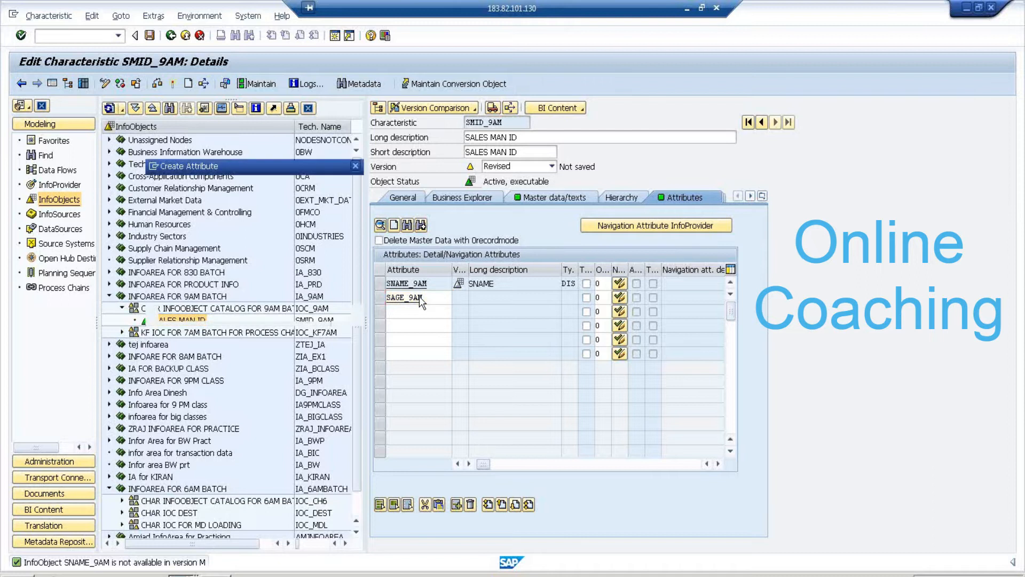
pyautogui.press('Return')
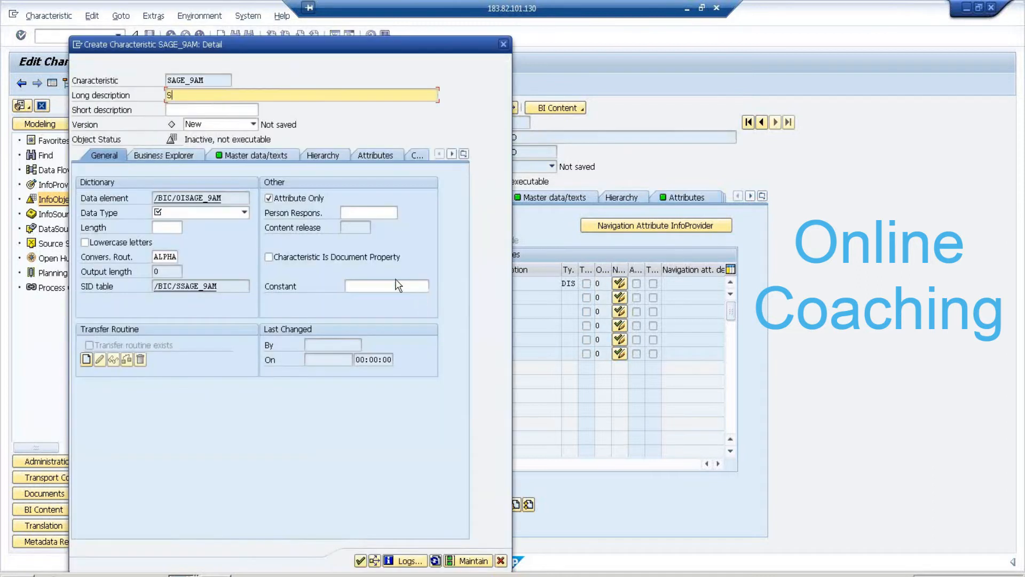
pyautogui.write('SALES MAN AGE')
pyautogui.click(242, 212)
pyautogui.click(184, 241)
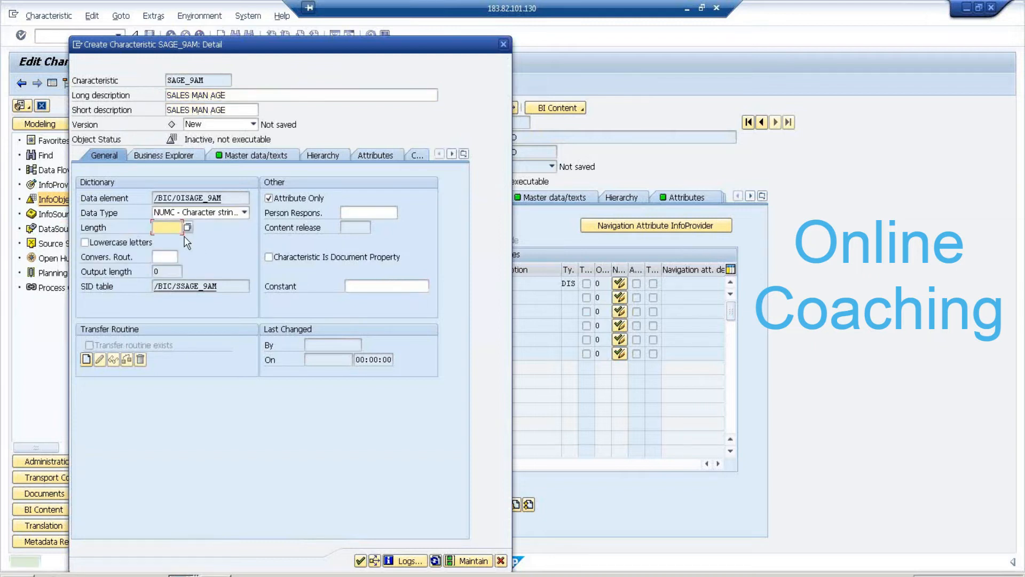
pyautogui.write('2')
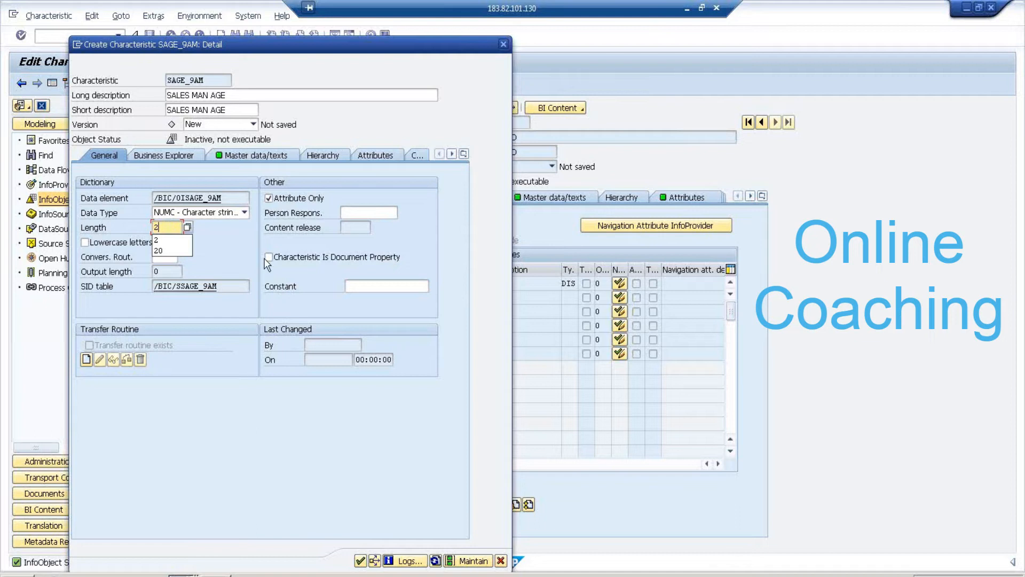
pyautogui.click(246, 239)
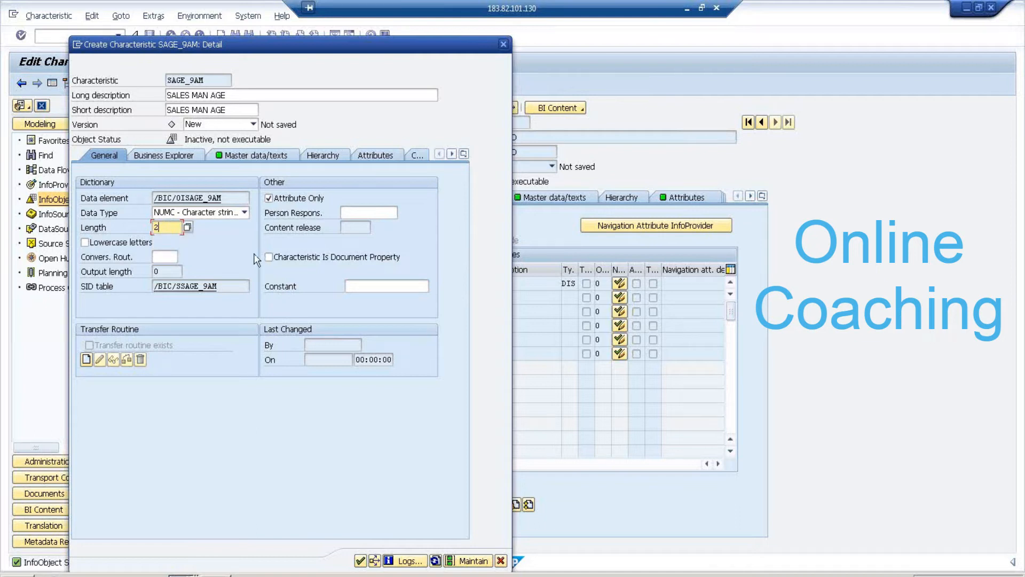
pyautogui.click(360, 560)
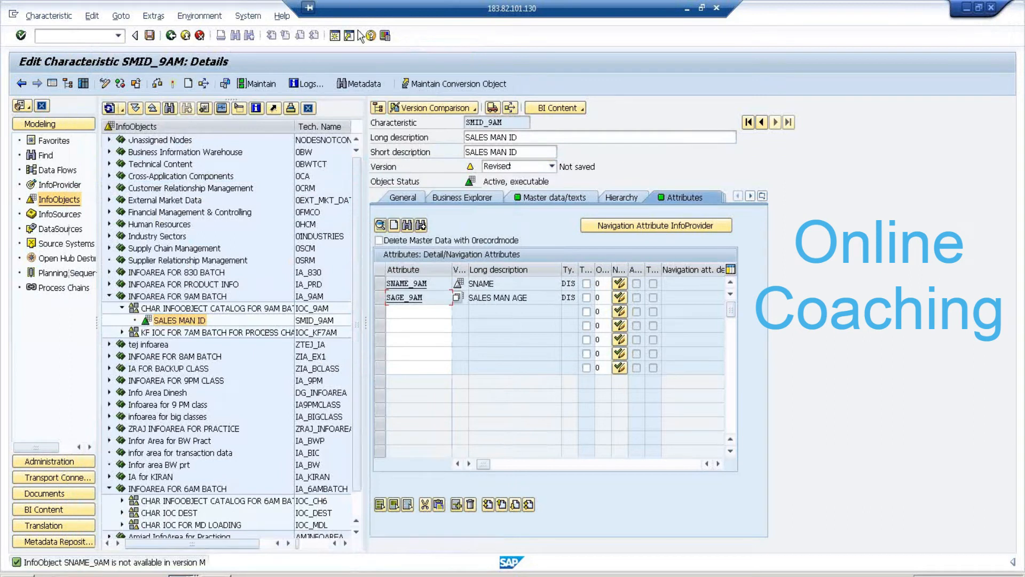
# Open the Data Warehousing Workbench in a new session and examine the field list of DataSource ZDS_MDATTR_7AM
pyautogui.click(333, 37)
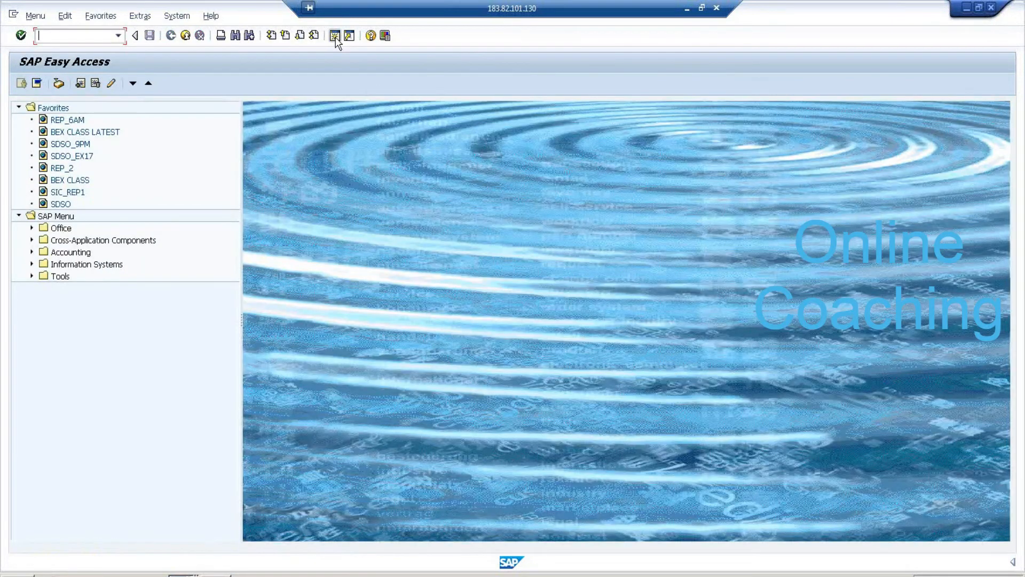
pyautogui.write('RSA15')
pyautogui.press('Return')
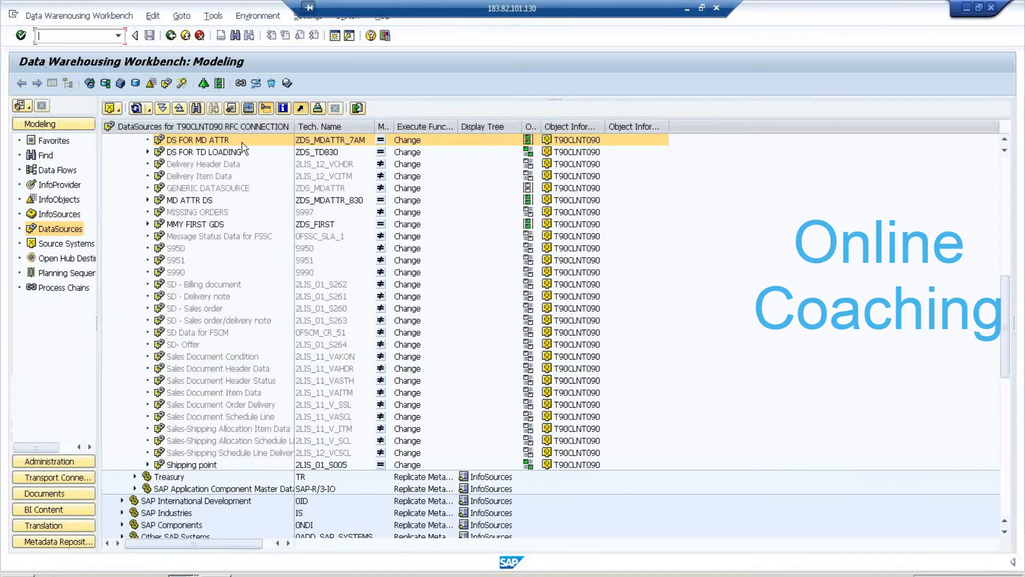
pyautogui.click(242, 143)
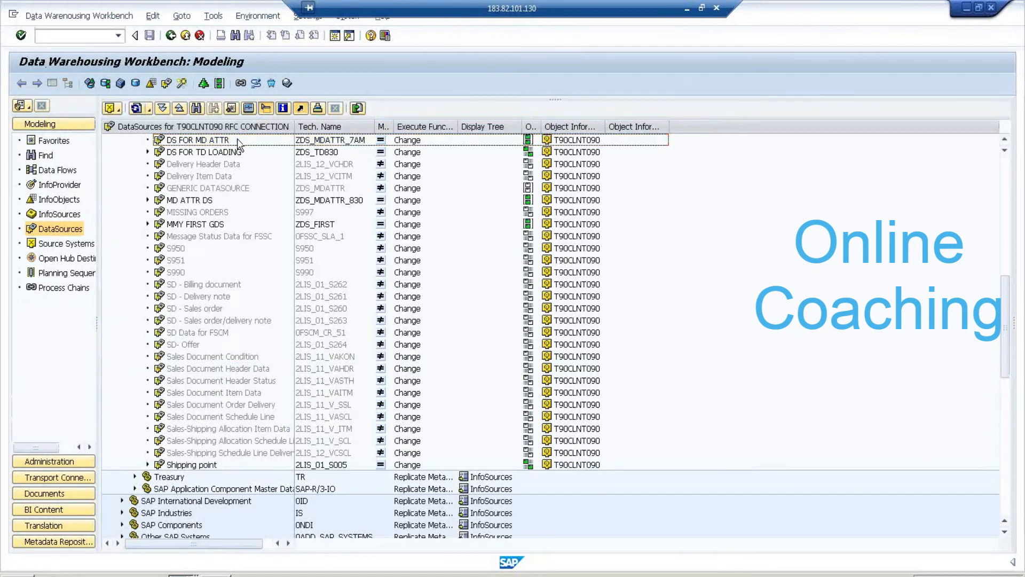
pyautogui.click(227, 139)
pyautogui.doubleClick(226, 140)
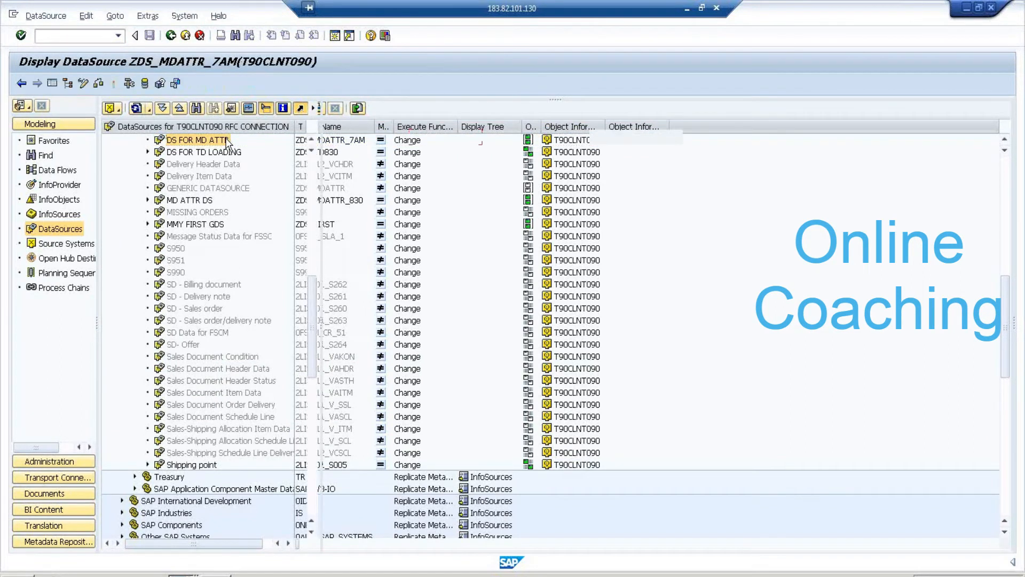
pyautogui.click(485, 168)
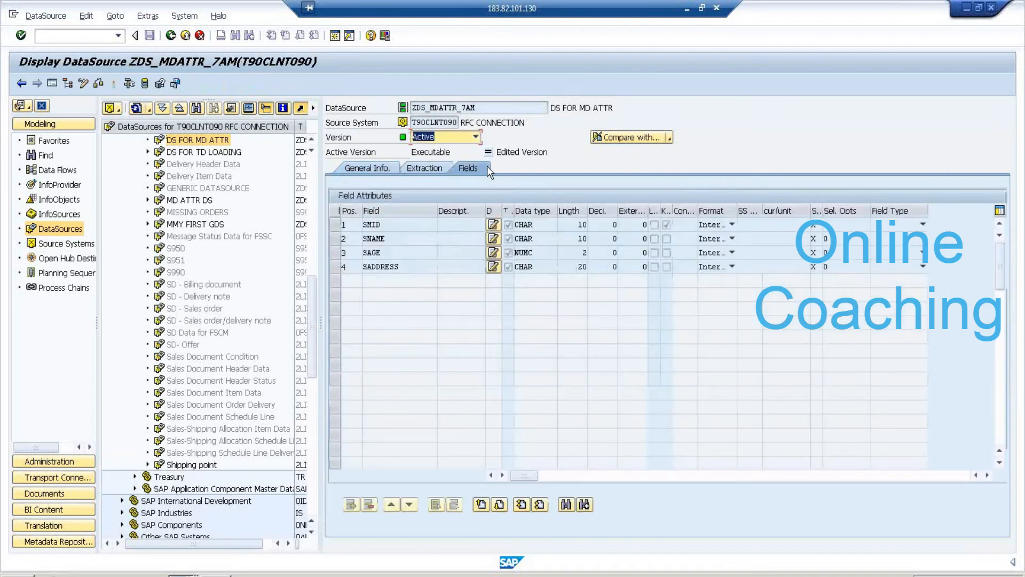
pyautogui.click(395, 225)
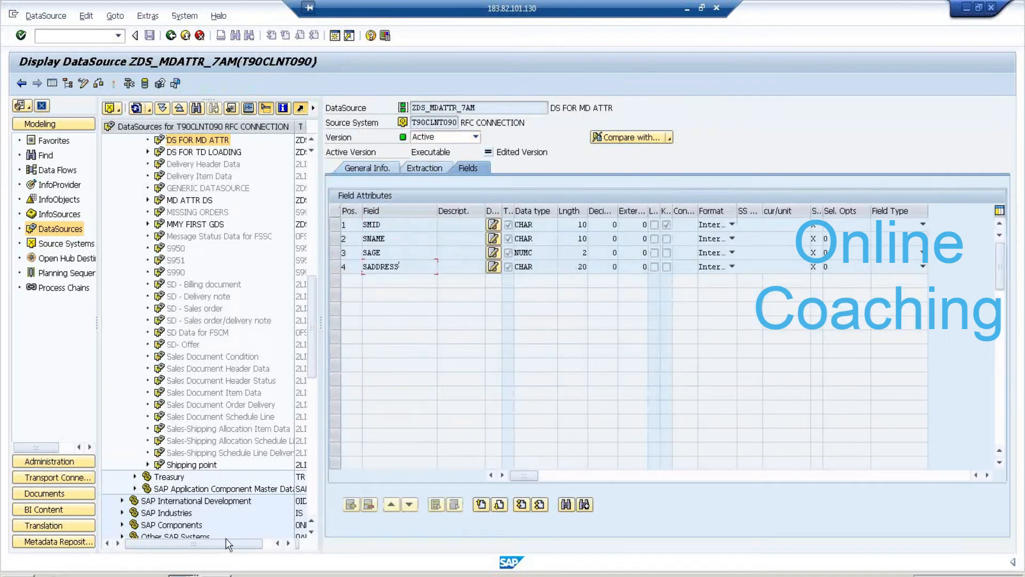
# Return to the SMID_9AM editing session and add attribute SADD_9AM as a new characteristic
pyautogui.click(178, 571)
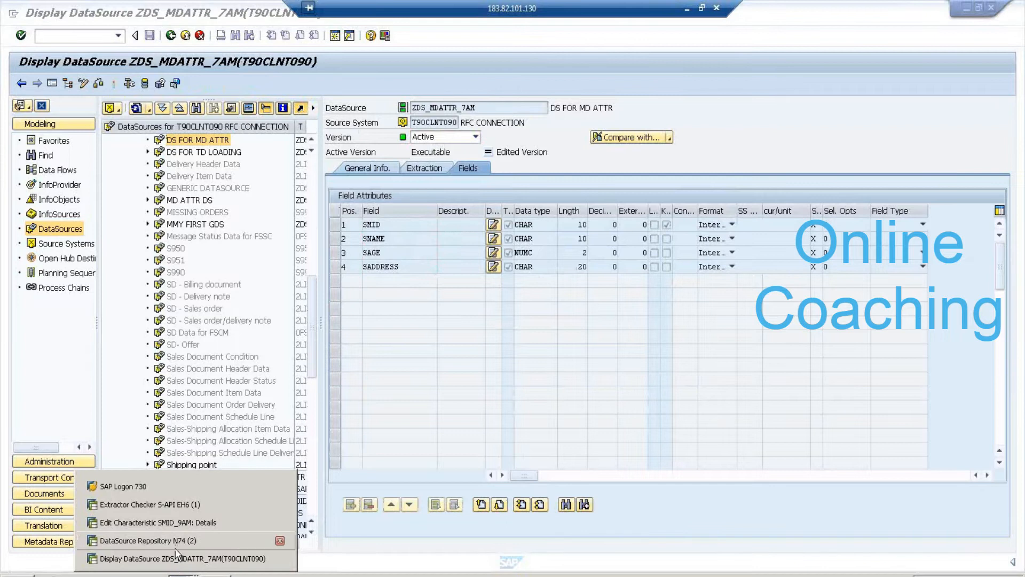
pyautogui.click(180, 544)
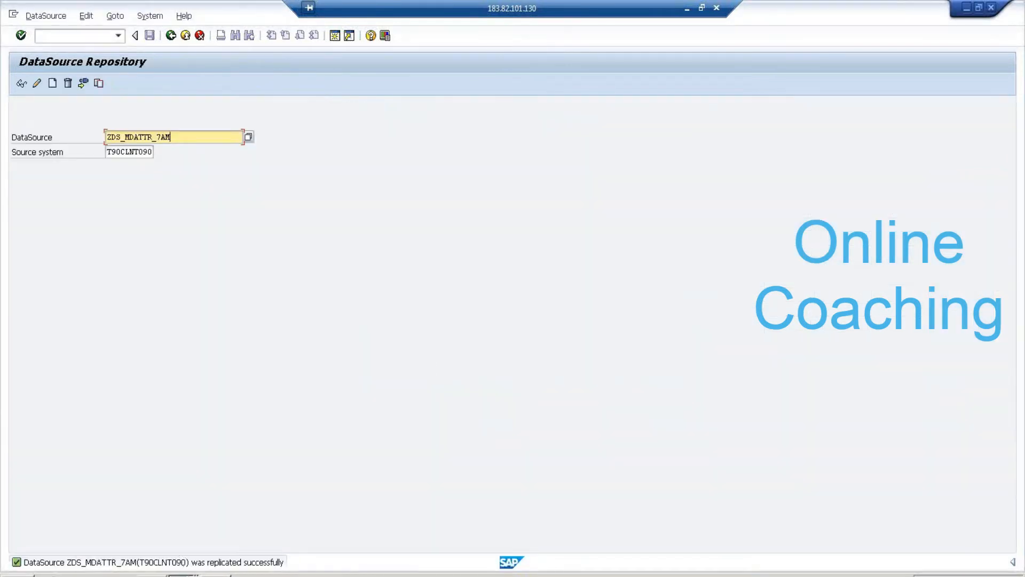
pyautogui.click(181, 574)
pyautogui.click(185, 524)
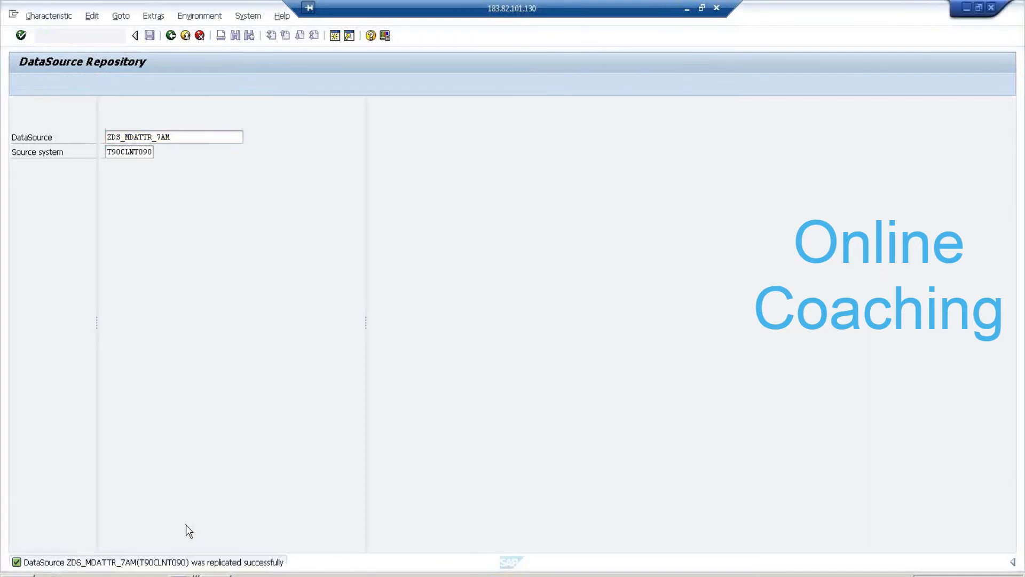
pyautogui.click(423, 310)
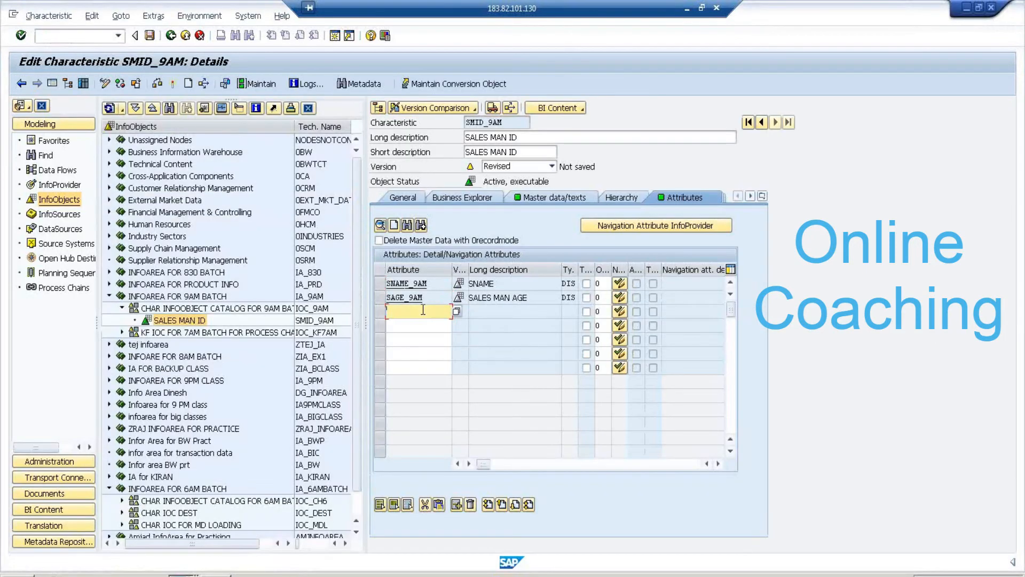
pyautogui.write('sADD_9AM')
pyautogui.press('Return')
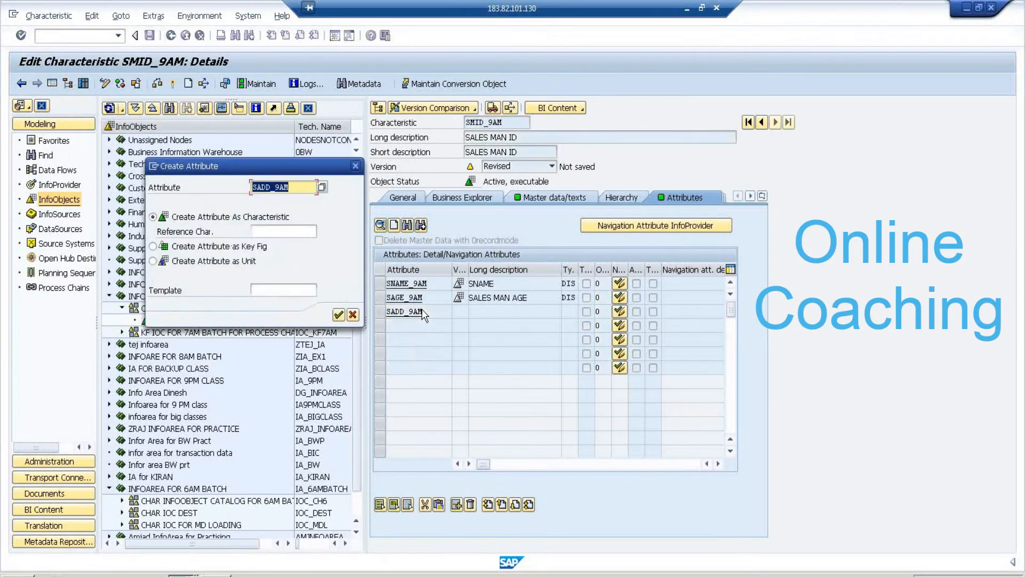
pyautogui.click(338, 314)
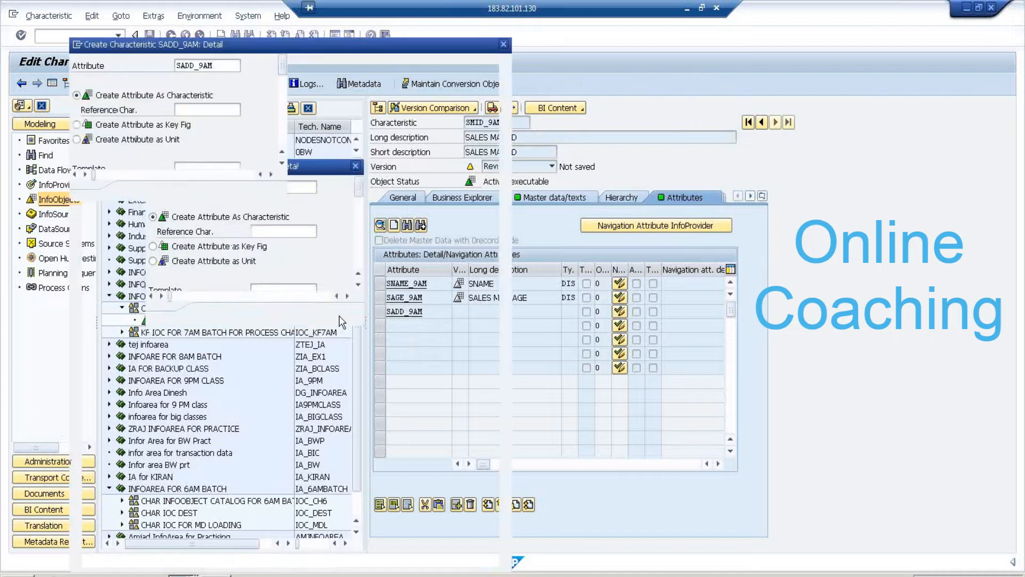
# Define attribute SADD_9AM with description SALES MAN ADDRESS, data type CHAR and length 10, and transfer it to the attribute list
pyautogui.write('SALES MAN ADDRESS')
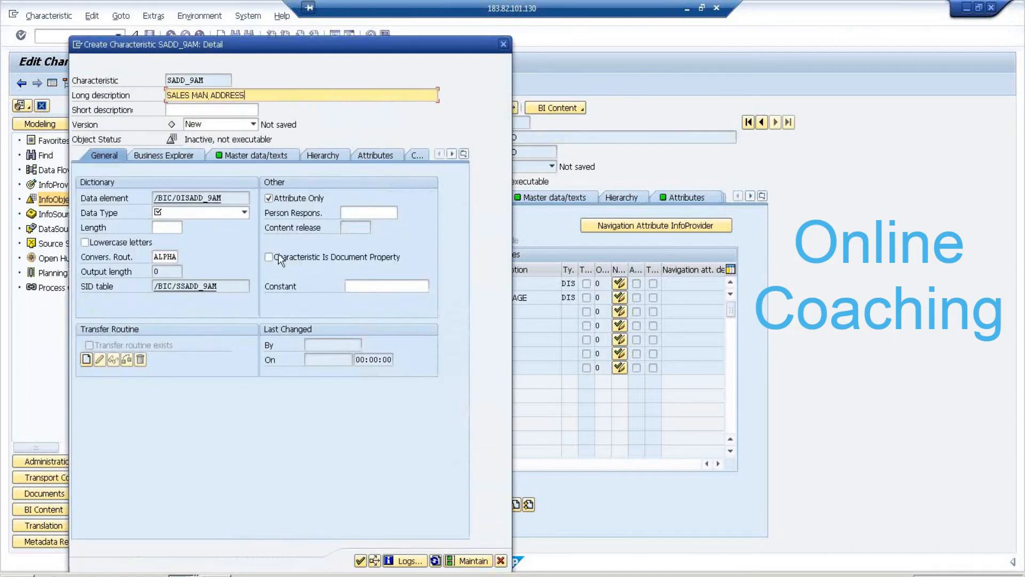
pyautogui.click(204, 212)
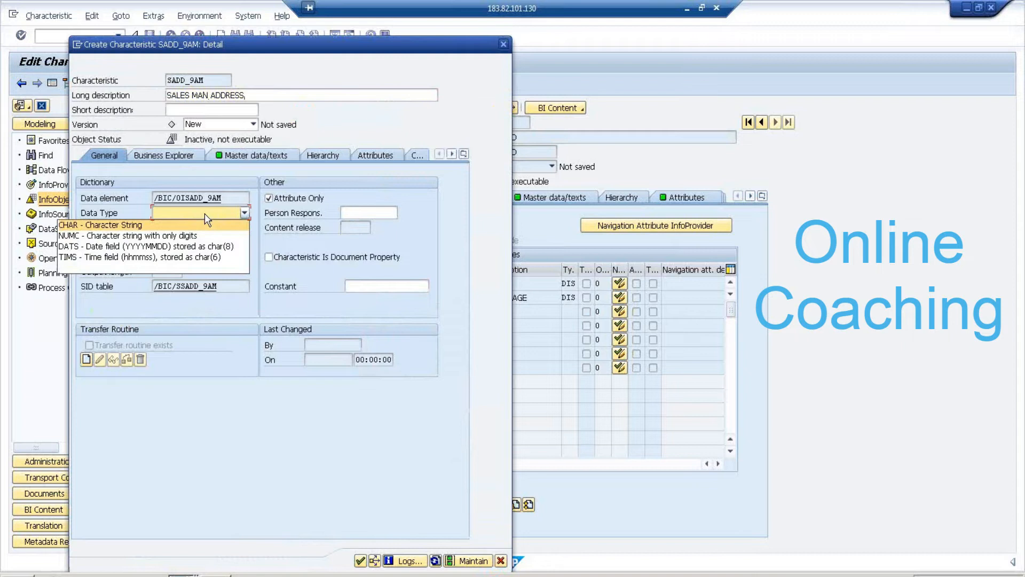
pyautogui.click(200, 221)
pyautogui.write('10')
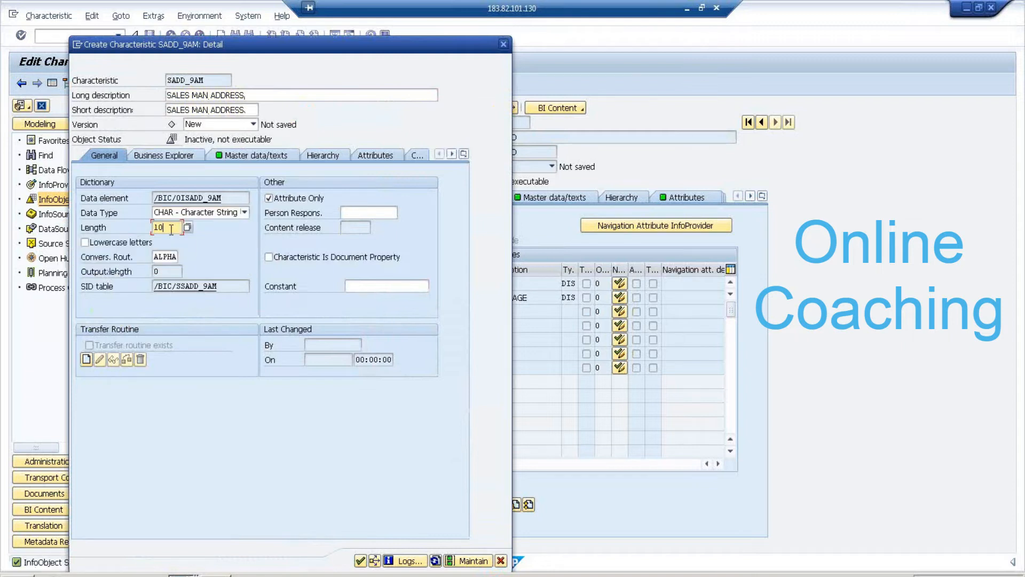
pyautogui.press('Return')
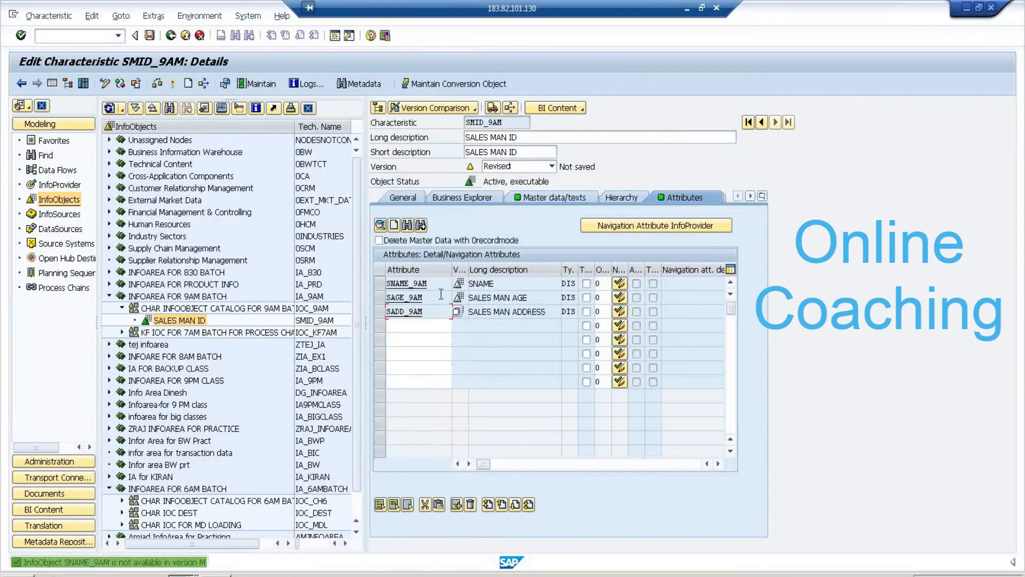
# Select attributes SNAME_9AM, SAGE_9AM and SADD_9AM and delete them from SMID_9AM's attribute list
pyautogui.click(174, 85)
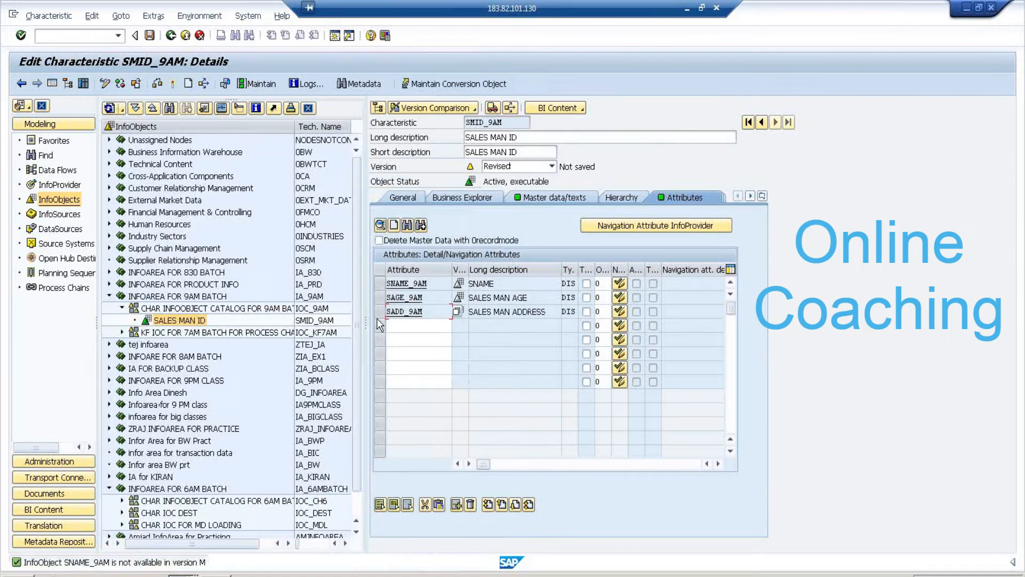
pyautogui.moveTo(380, 312); pyautogui.dragTo(382, 289)
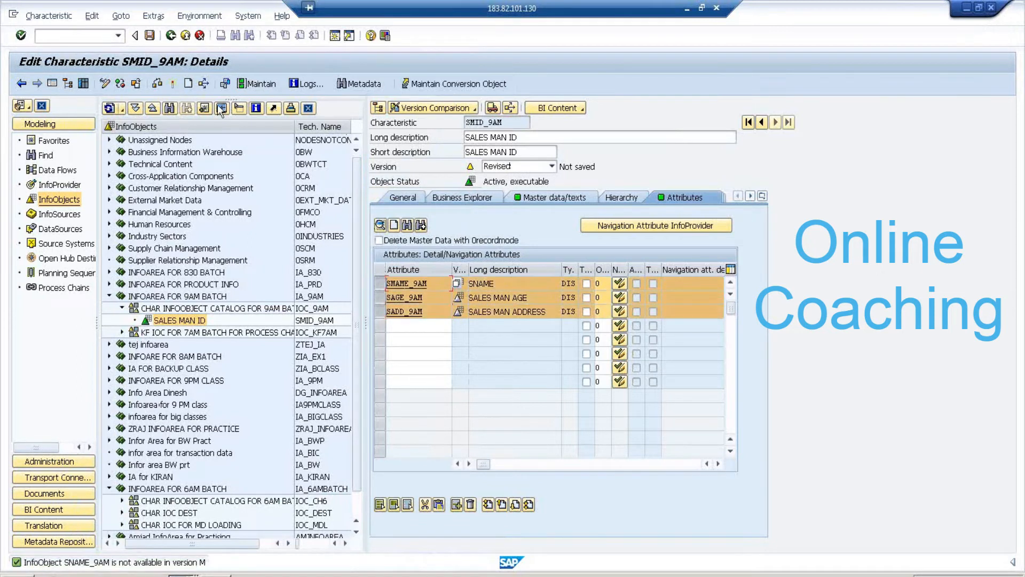
pyautogui.click(470, 507)
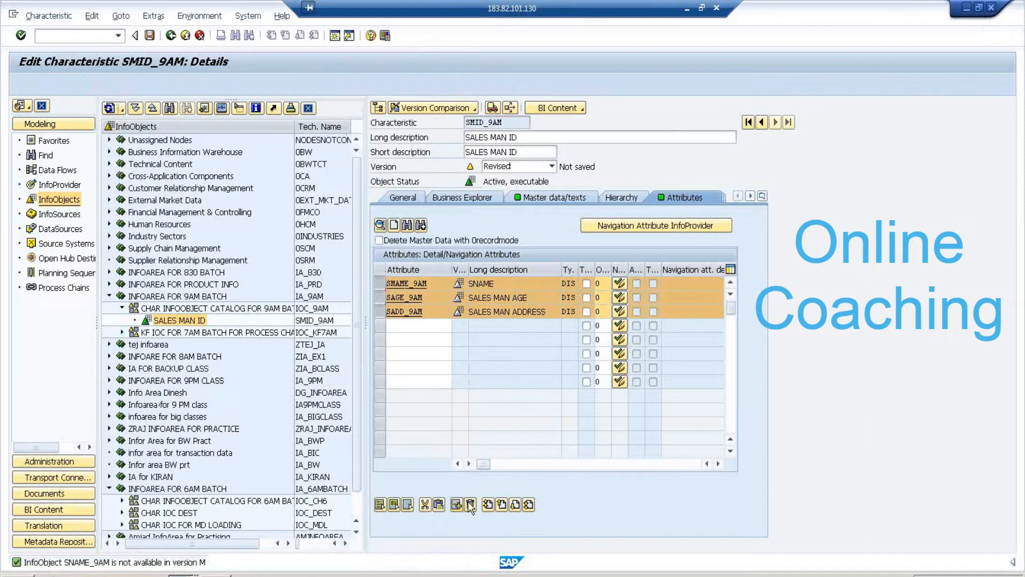
# Activate SMID_9AM without attributes, save it on leaving, and choose to activate inactive InfoObjects
pyautogui.click(157, 84)
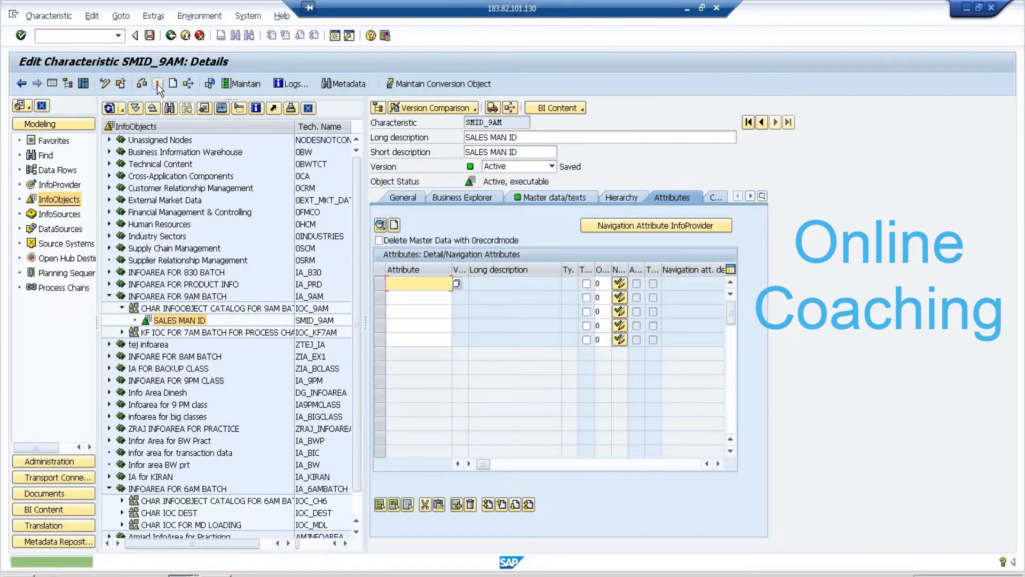
pyautogui.click(171, 35)
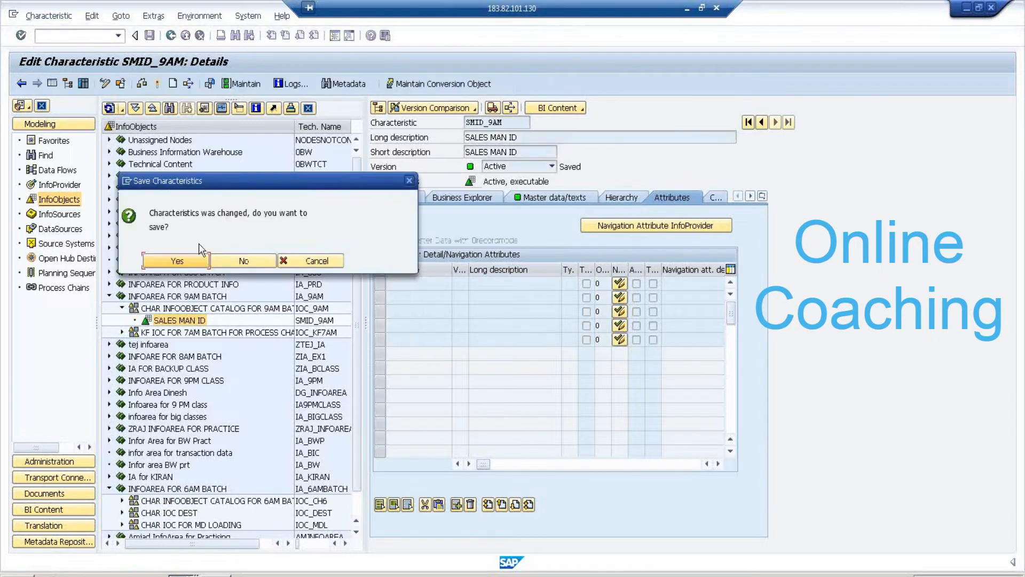
pyautogui.click(185, 259)
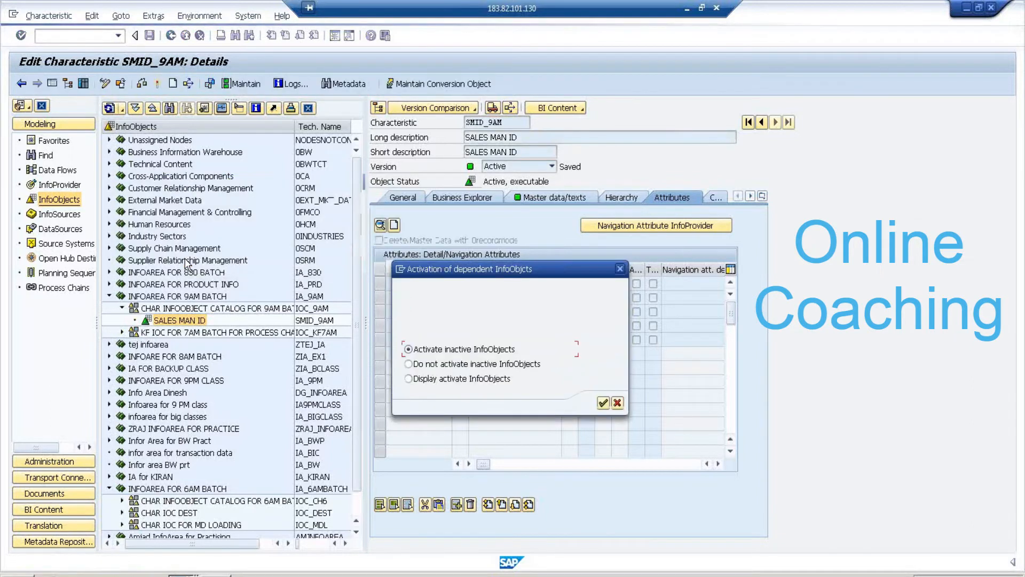
pyautogui.click(603, 404)
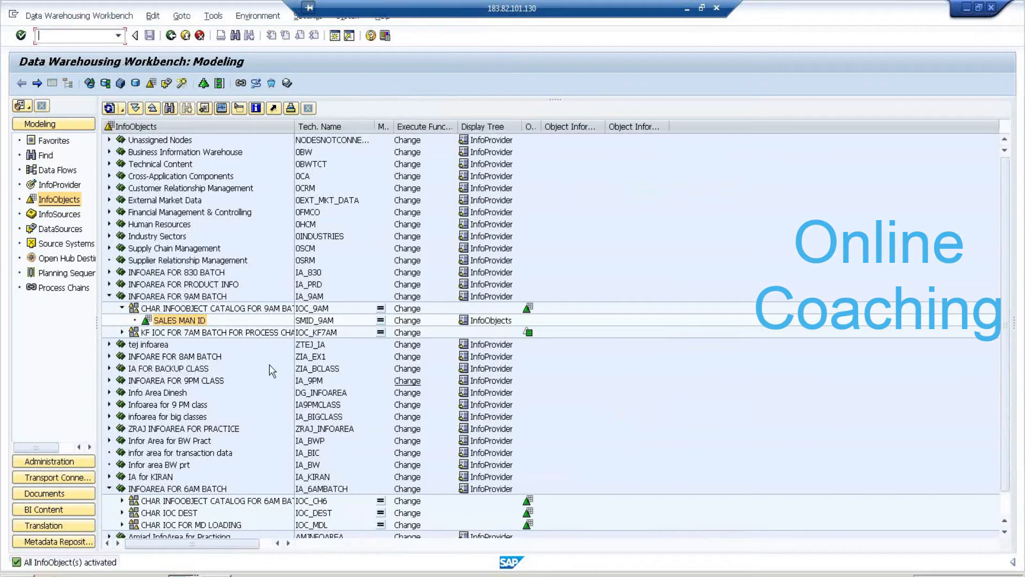
# Reopen characteristic SMID_9AM in change mode and assign SNAME_9AM as its first attribute
pyautogui.click(179, 320)
pyautogui.doubleClick(179, 320)
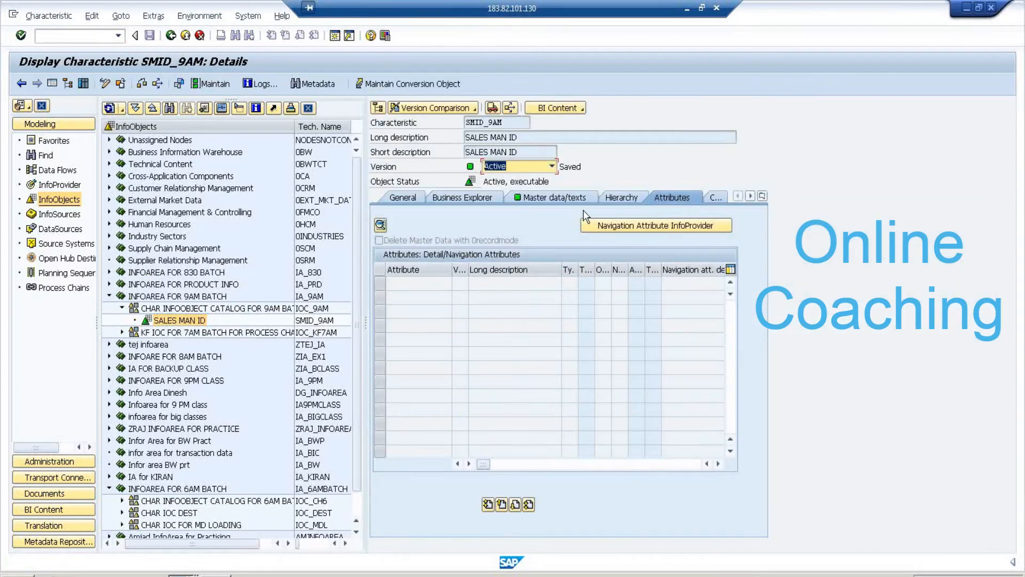
pyautogui.click(105, 84)
pyautogui.click(420, 283)
pyautogui.write('s')
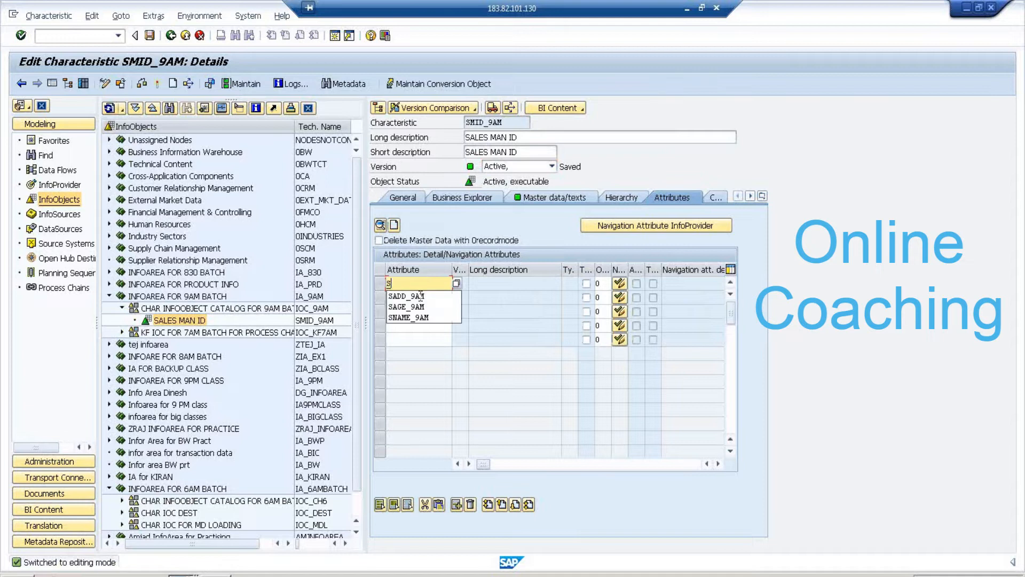
pyautogui.click(426, 319)
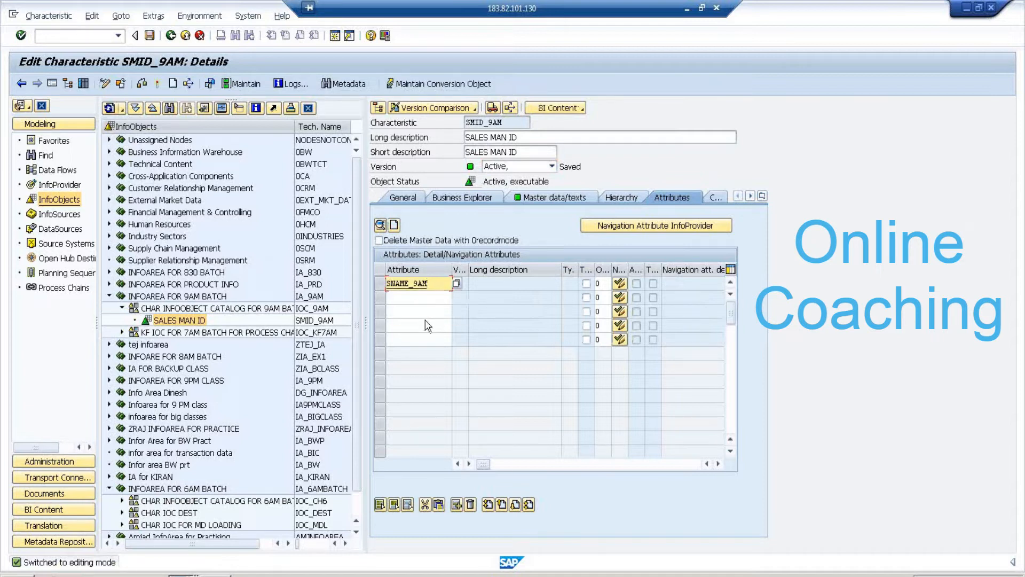
pyautogui.press('Return')
# Assign SAGE_9AM and SADD_9AM as the second and third attributes of SMID_9AM
pyautogui.write('SAGE_9AM')
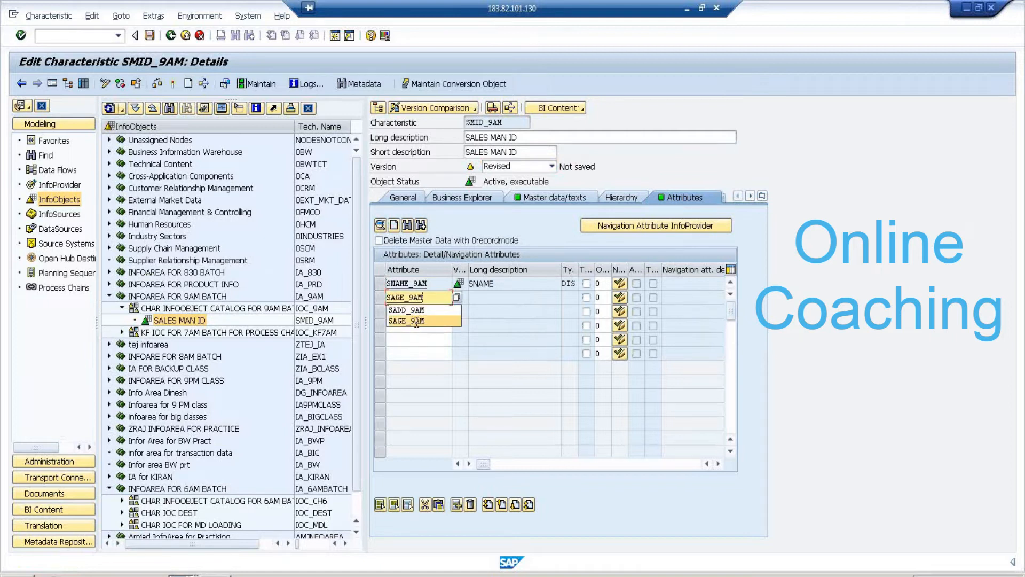
pyautogui.click(419, 326)
pyautogui.press('Return')
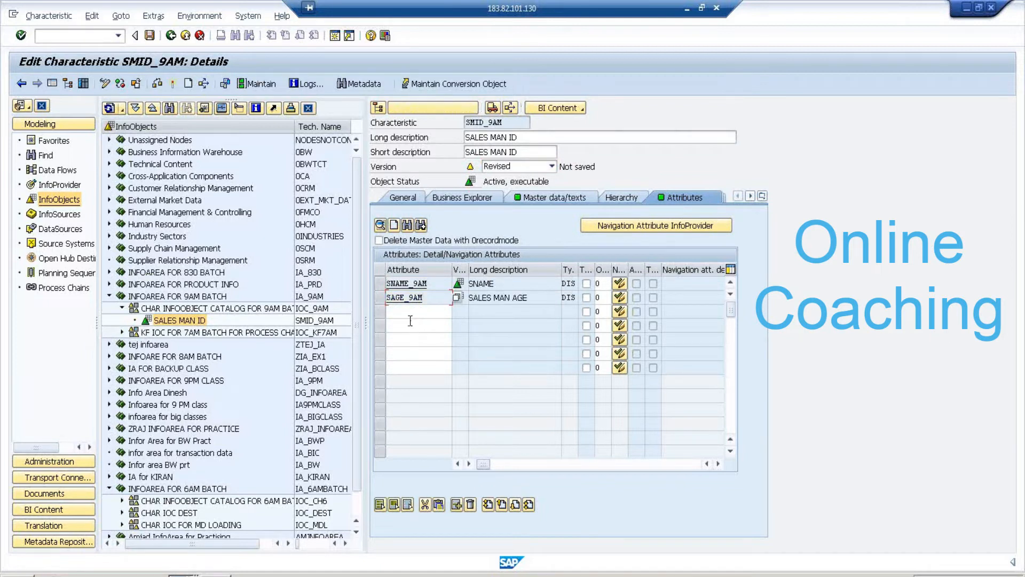
pyautogui.write('S')
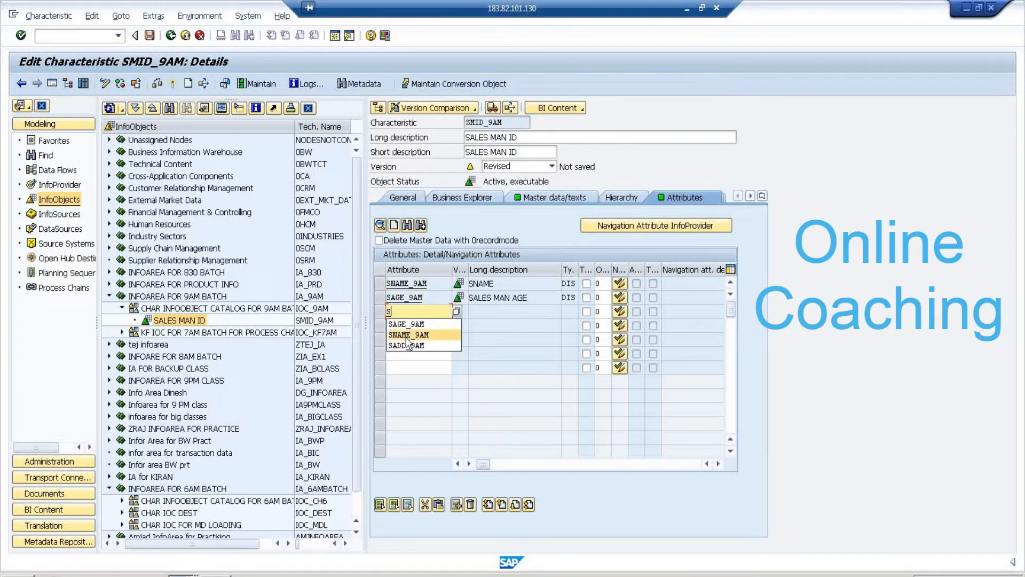
pyautogui.click(408, 346)
pyautogui.press('Return')
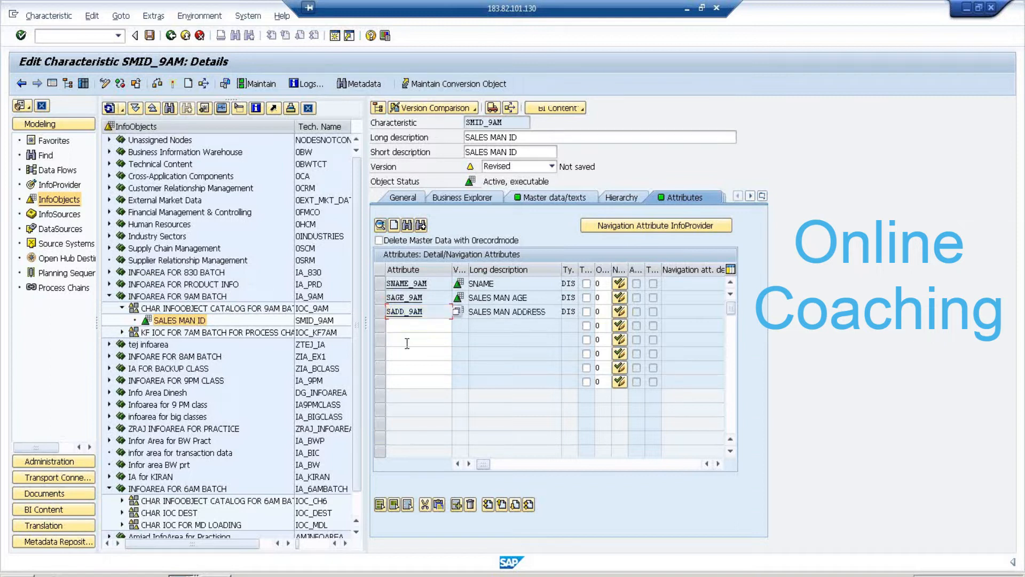
# Activate SMID_9AM, leave its editing and display the InfoProvider tree
pyautogui.click(172, 83)
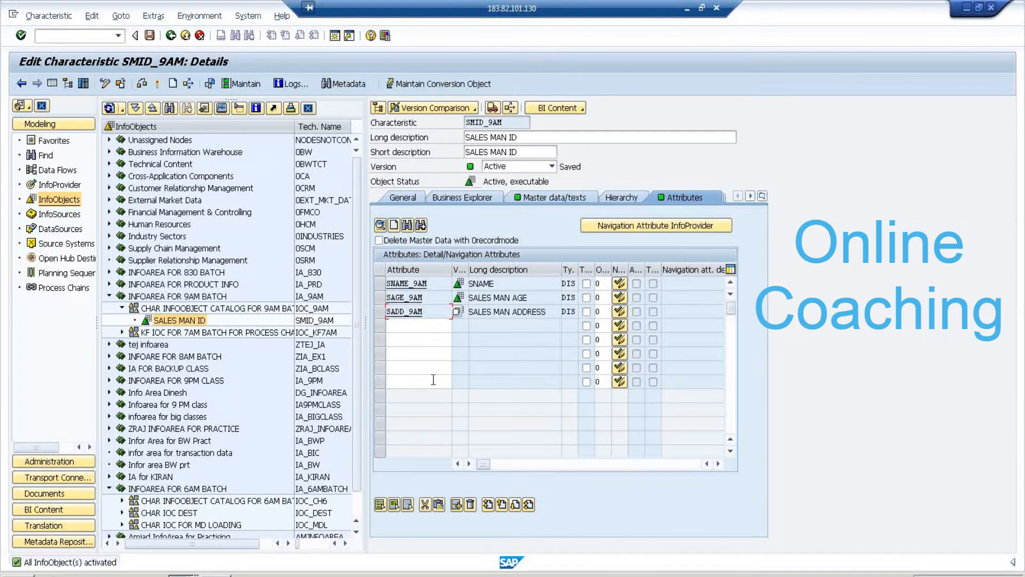
pyautogui.click(171, 35)
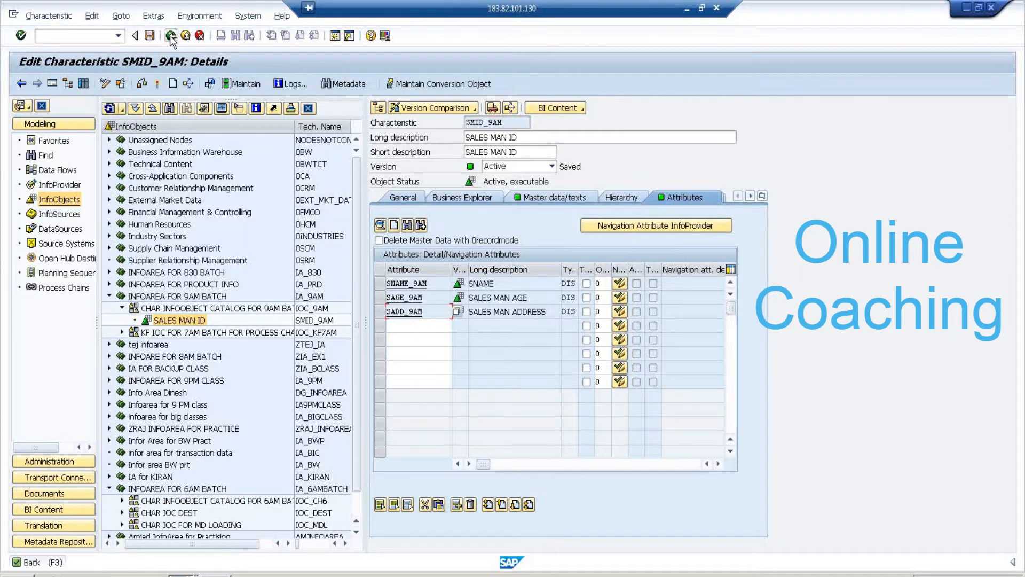
pyautogui.click(60, 185)
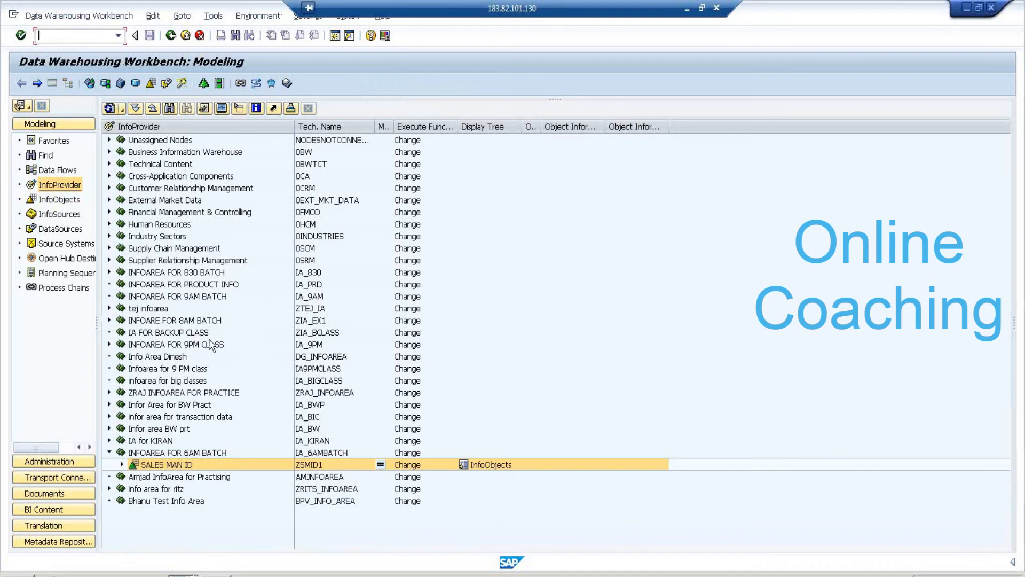
pyautogui.click(176, 346)
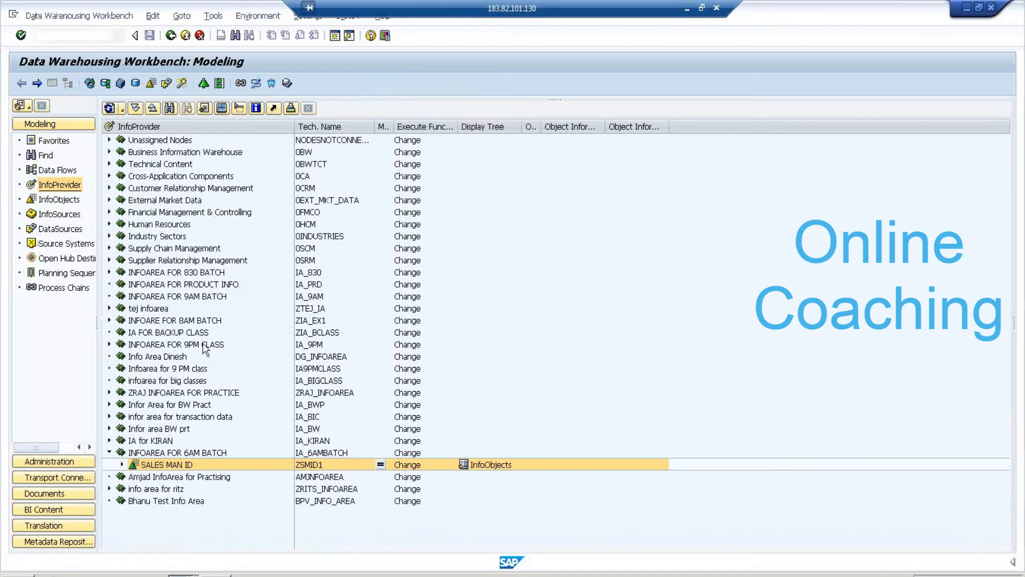
pyautogui.click(109, 345)
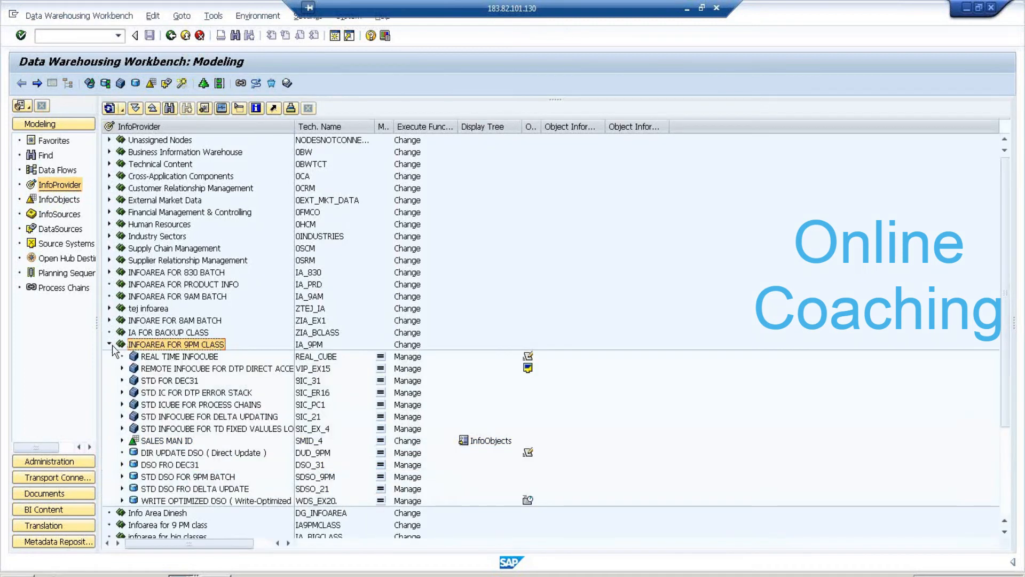
pyautogui.click(110, 345)
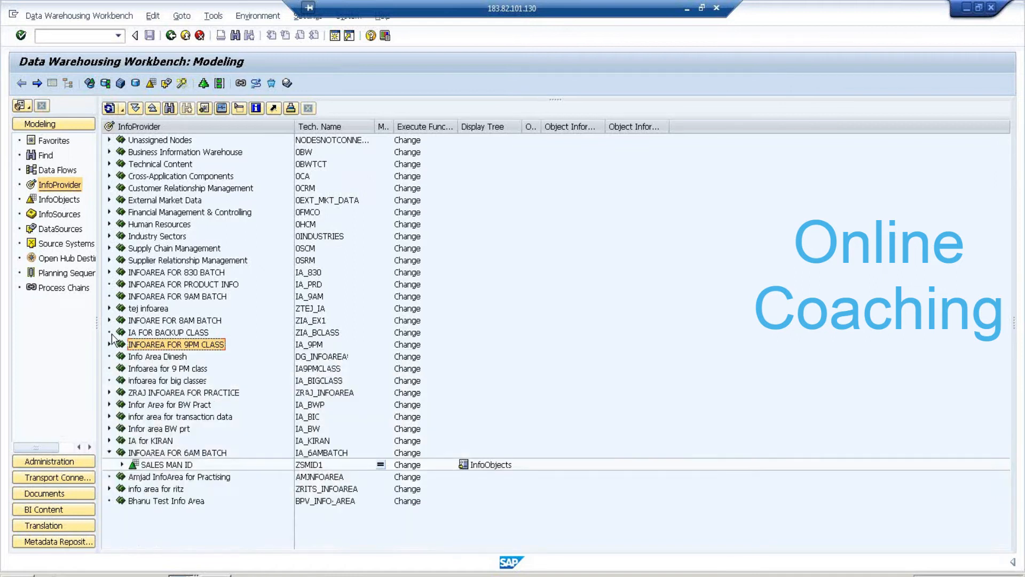
# Insert characteristic SMID_9AM as an InfoProvider under INFOAREA FOR 9AM BATCH
pyautogui.click(138, 297)
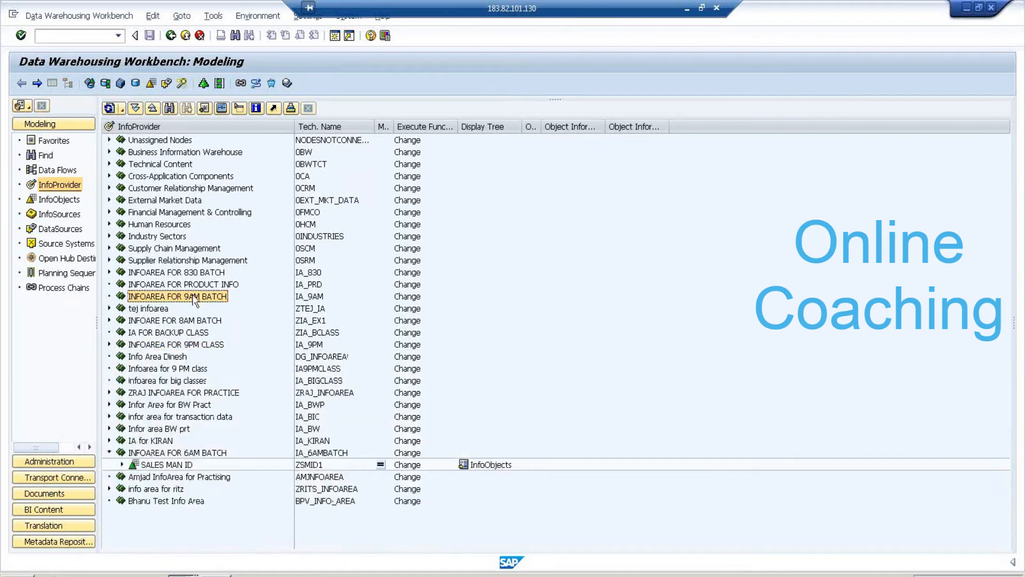
pyautogui.rightClick(193, 300)
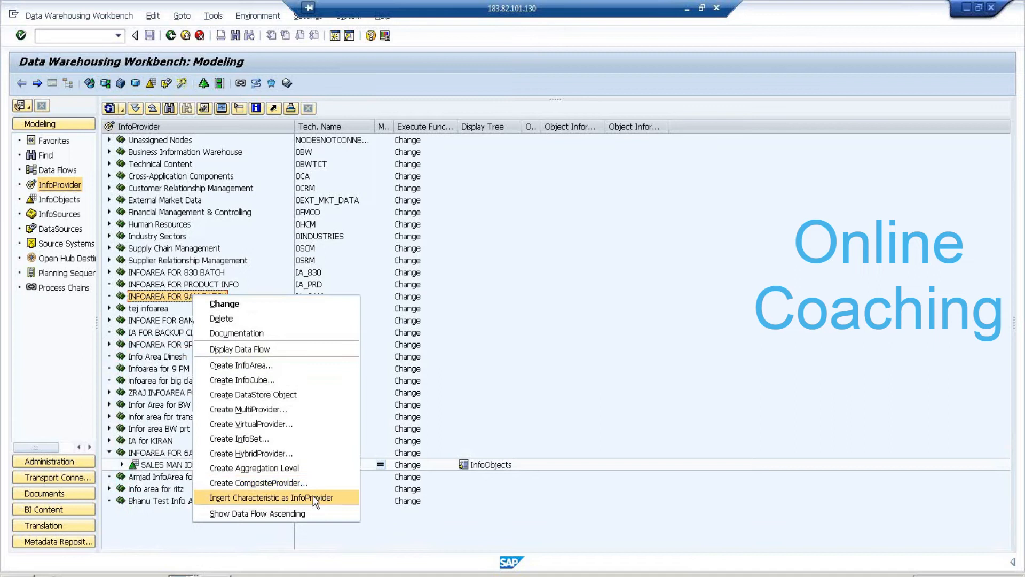
pyautogui.click(314, 499)
pyautogui.write('ZSMID')
pyautogui.press('BackSpace')
pyautogui.press('BackSpace')
pyautogui.press('BackSpace')
pyautogui.press('BackSpace')
pyautogui.press('BackSpace')
pyautogui.write('SMID_9AM')
pyautogui.press('Return')
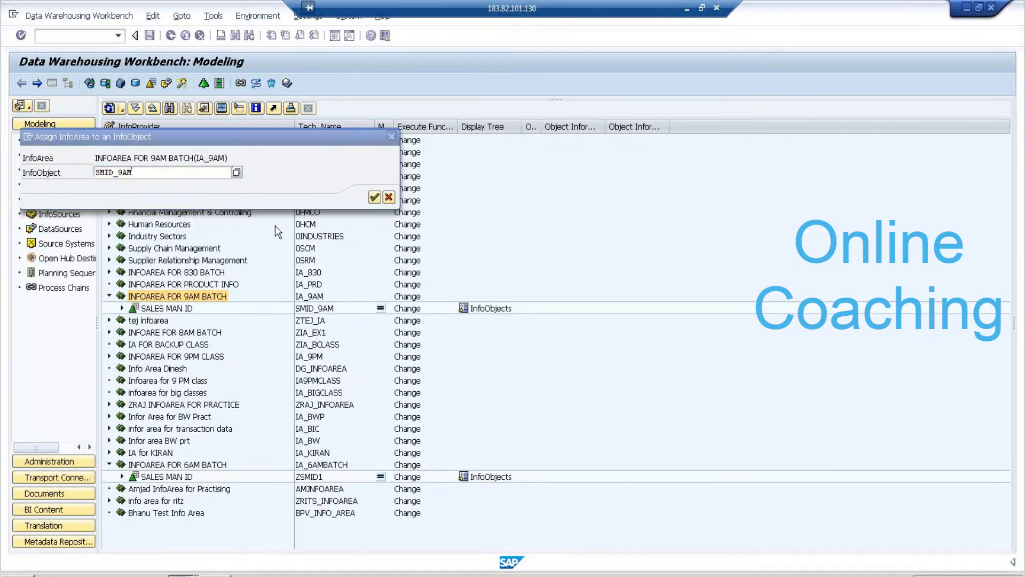
# Expand SALES MAN ID (SMID_9AM) in the InfoProvider tree and examine its Attributes and Texts nodes
pyautogui.click(122, 308)
pyautogui.click(205, 321)
pyautogui.click(218, 333)
pyautogui.click(229, 321)
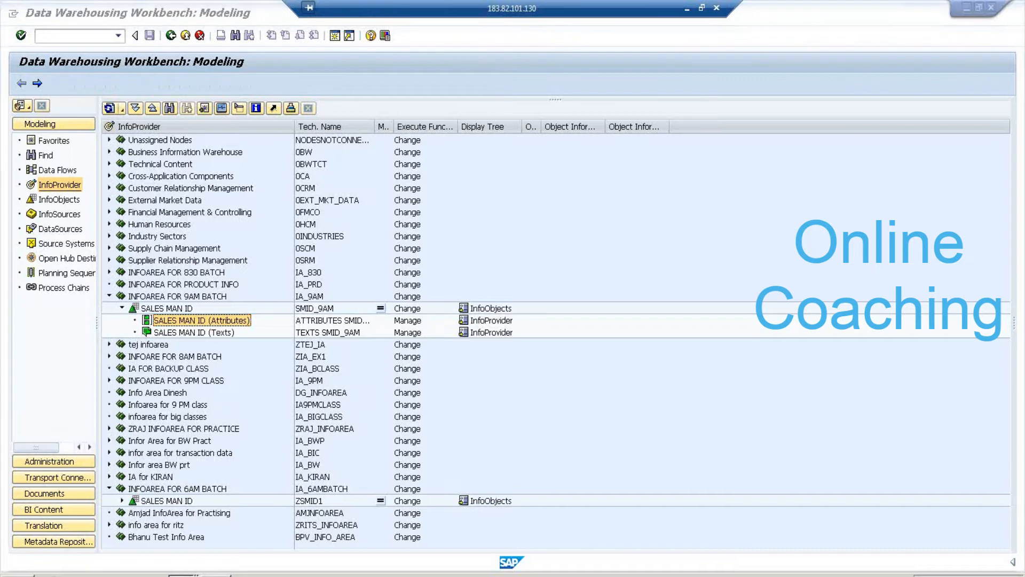
# Copy the DataSource name ZDS_MDATTR_7AM from its display session and return to the Modeling session
pyautogui.click(187, 575)
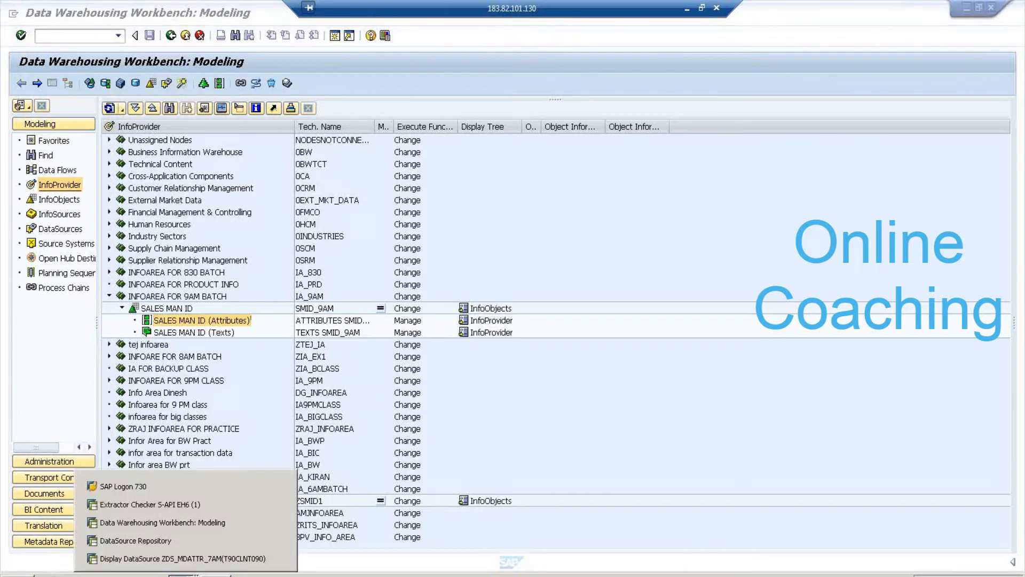
pyautogui.click(181, 561)
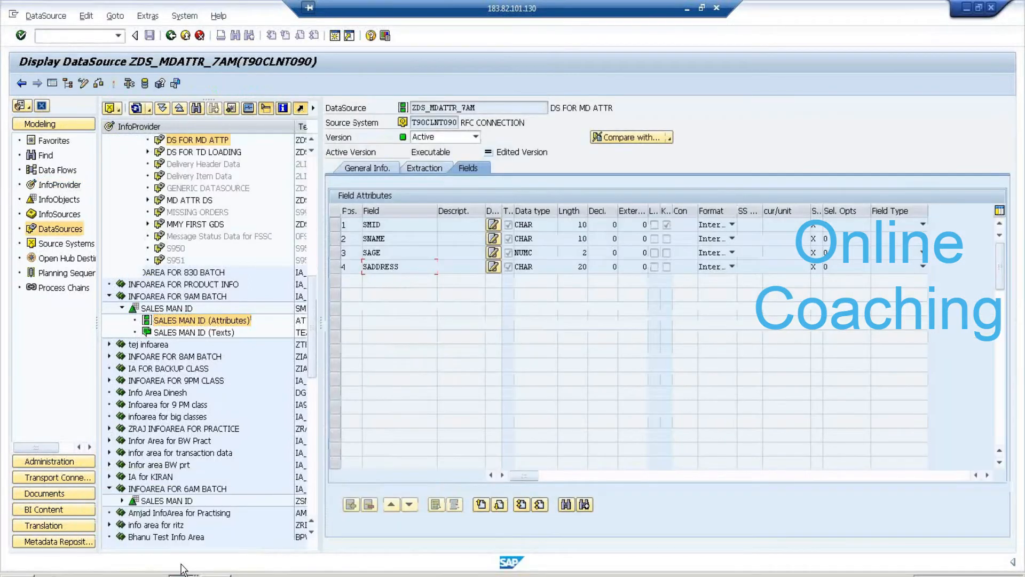
pyautogui.moveTo(477, 107); pyautogui.dragTo(410, 104)
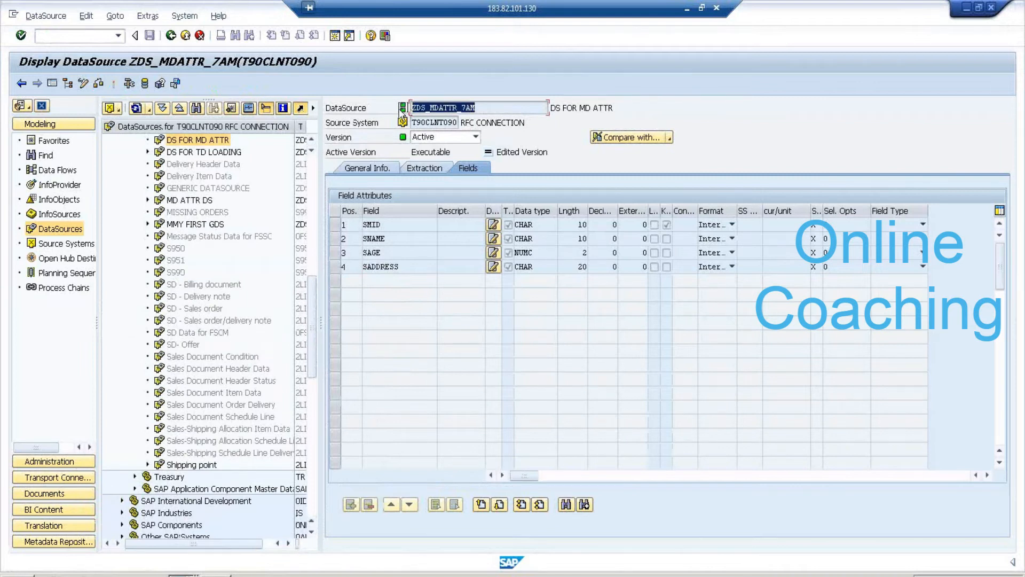
pyautogui.click(181, 575)
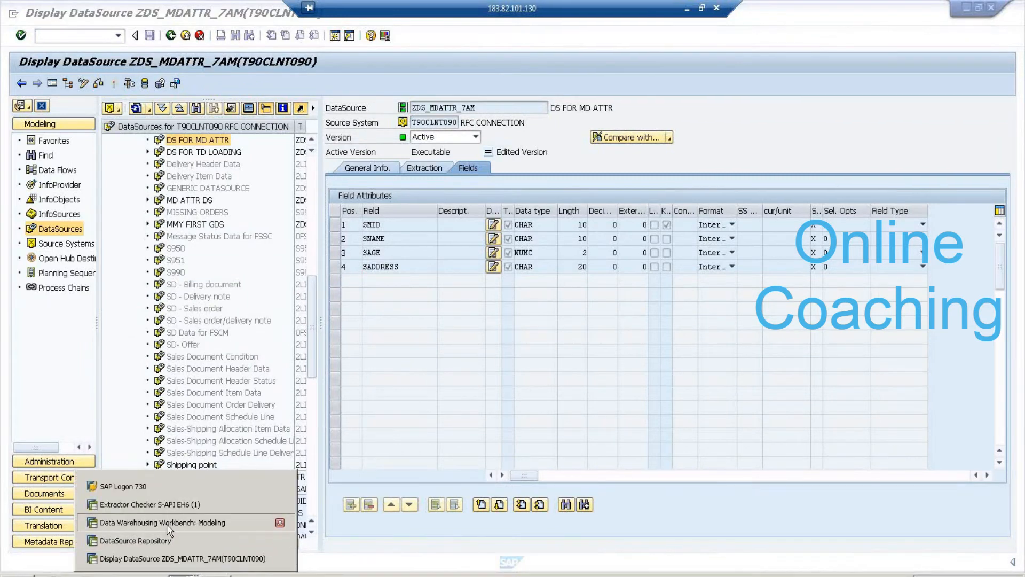
pyautogui.click(167, 524)
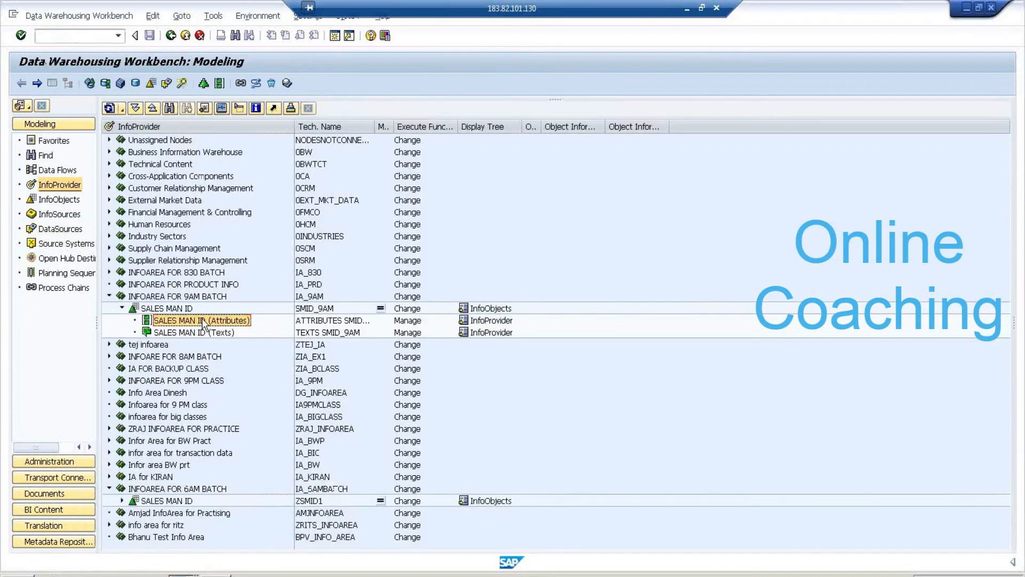
# Create a transformation for SALES MAN ID (Attributes) with DataSource ZDS_MDATTR_7AM from source system T90CLNT090 as its source
pyautogui.rightClick(202, 322)
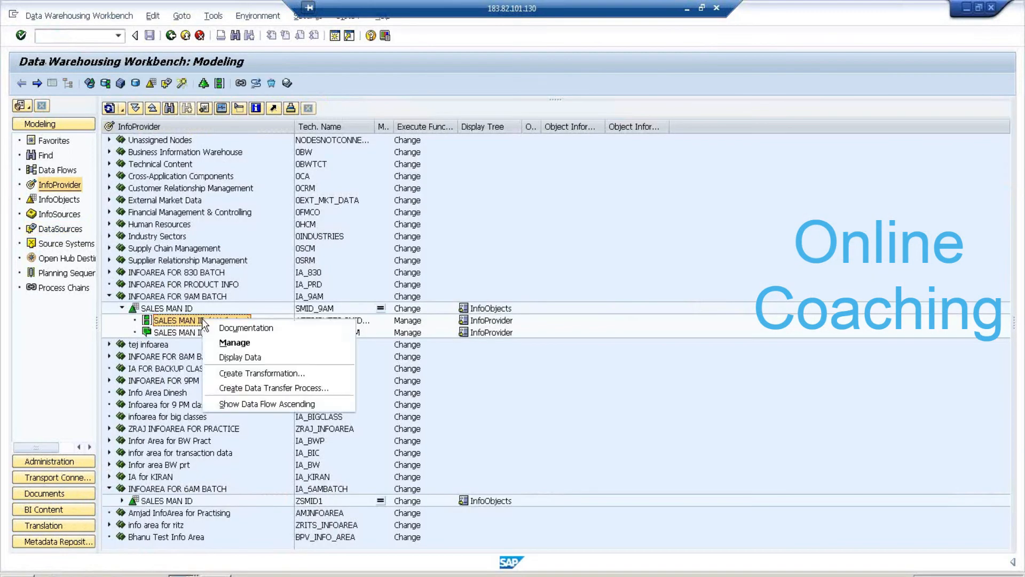
pyautogui.click(251, 374)
pyautogui.moveTo(291, 237); pyautogui.dragTo(372, 157)
pyautogui.click(265, 255)
pyautogui.click(263, 269)
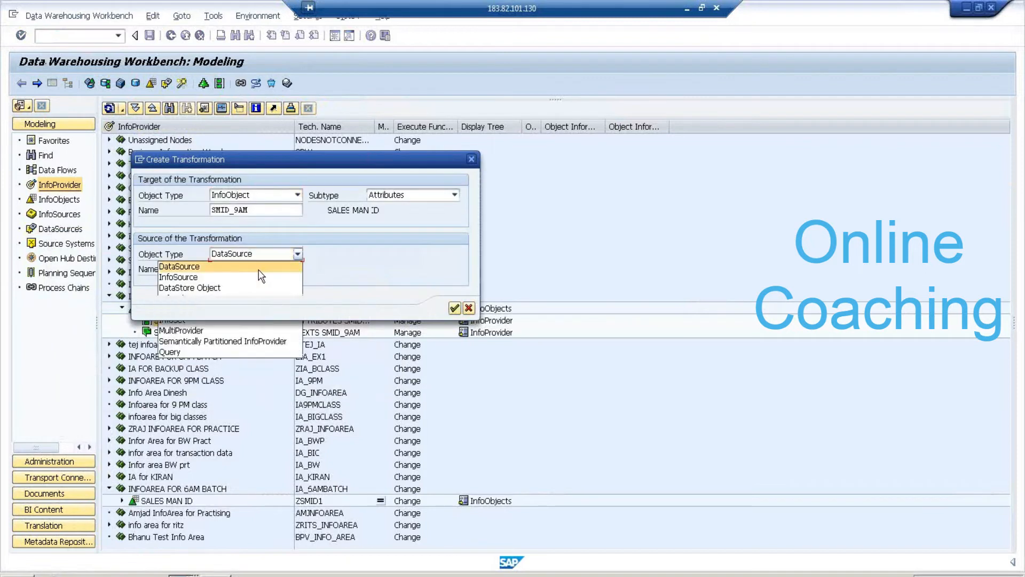
pyautogui.write('ZDS_MDATTR_7AM')
pyautogui.click(248, 283)
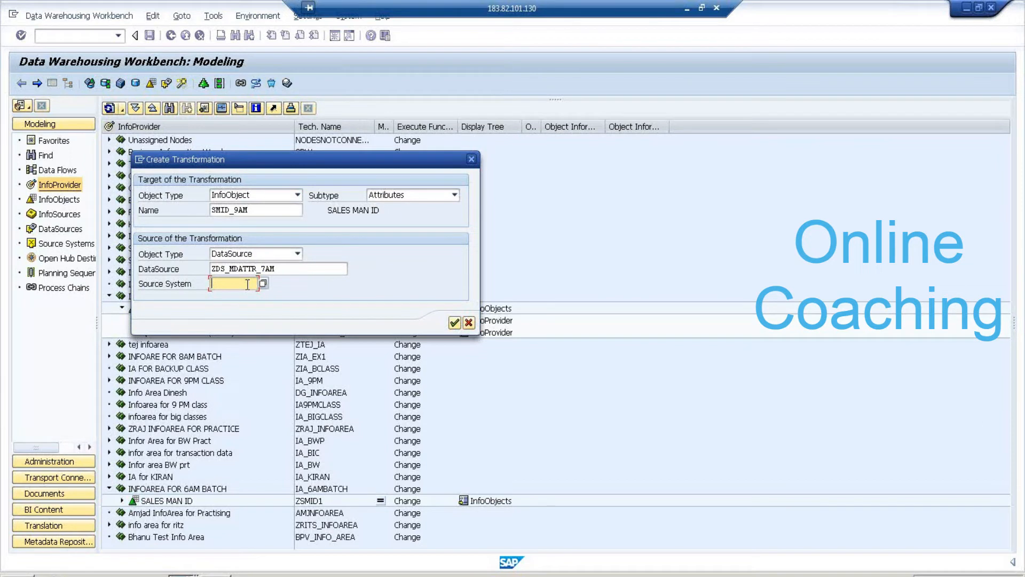
pyautogui.click(263, 284)
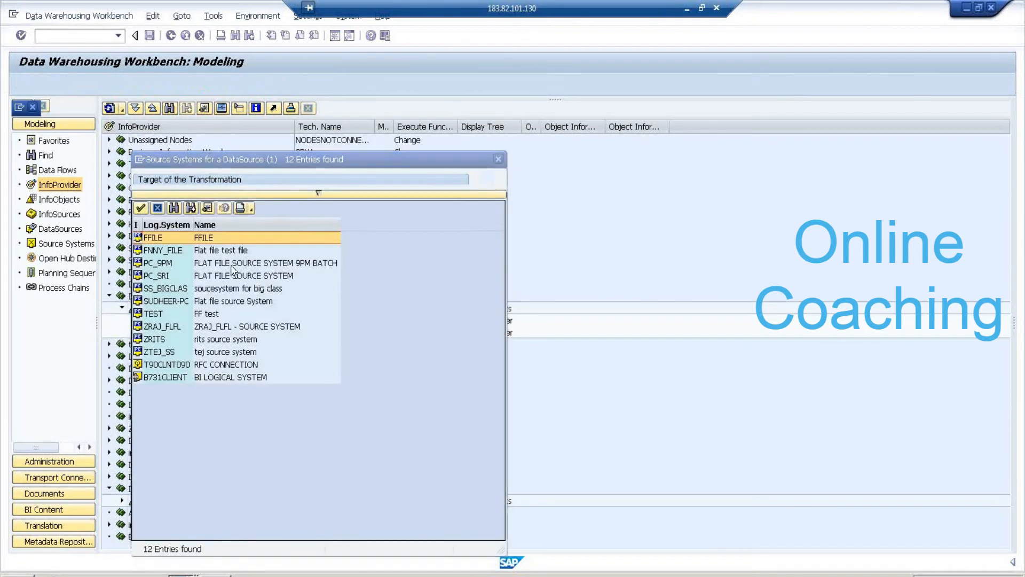
pyautogui.doubleClick(227, 367)
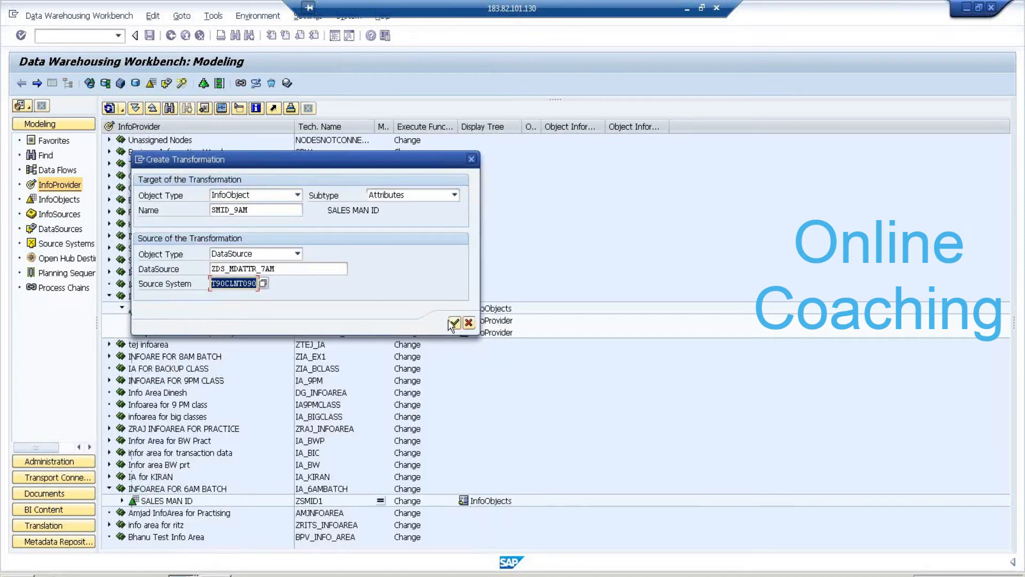
pyautogui.click(455, 322)
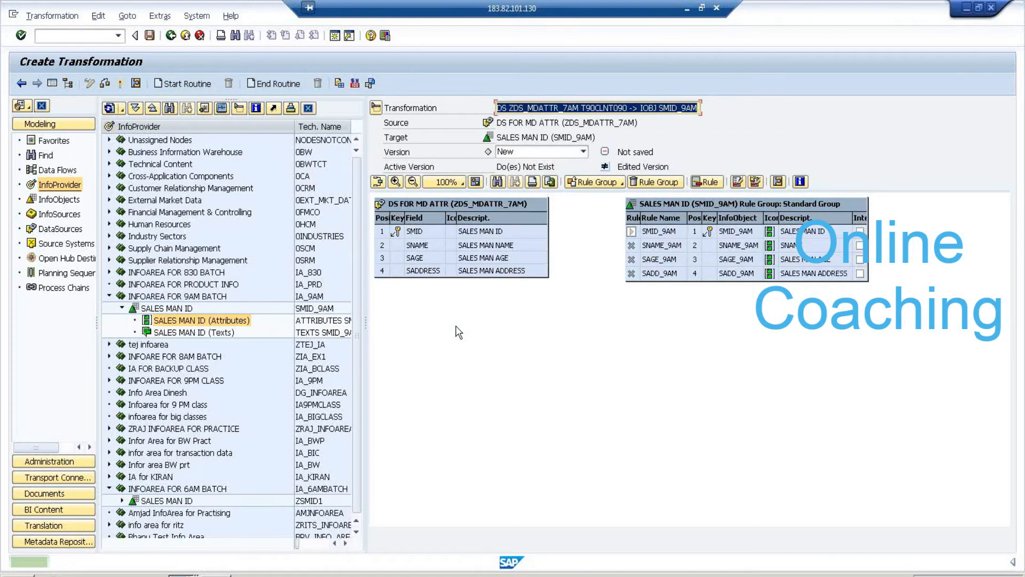
# Map SMID, SNAME, SAGE and SADDRESS to SMID_9AM, SNAME_9AM, SAGE_9AM and SADD_9AM, activate the transformation and leave it
pyautogui.moveTo(541, 230); pyautogui.dragTo(655, 230)
pyautogui.moveTo(540, 243); pyautogui.dragTo(649, 245)
pyautogui.moveTo(542, 259); pyautogui.dragTo(662, 259)
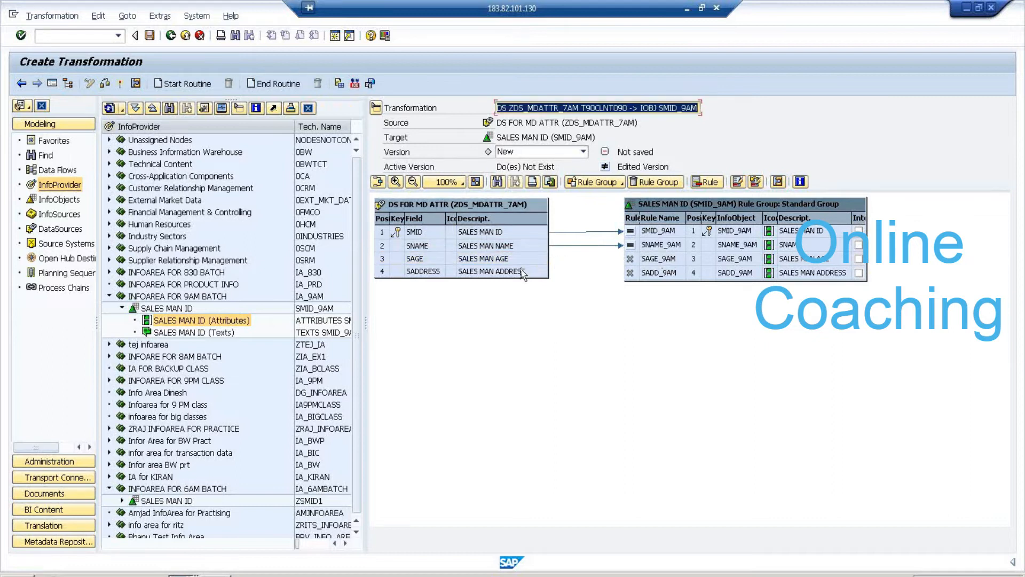
pyautogui.moveTo(525, 271); pyautogui.dragTo(665, 273)
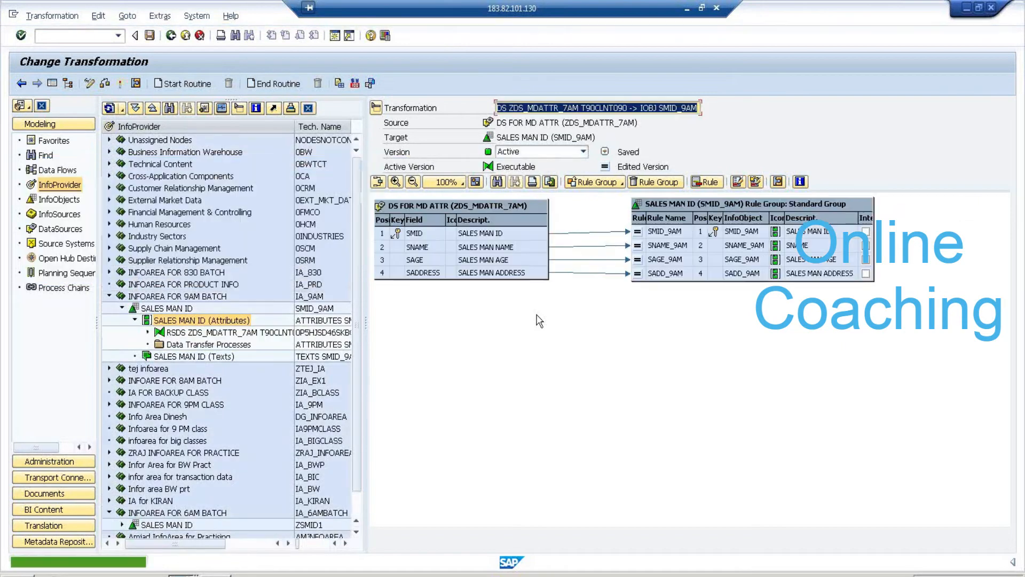
pyautogui.click(170, 36)
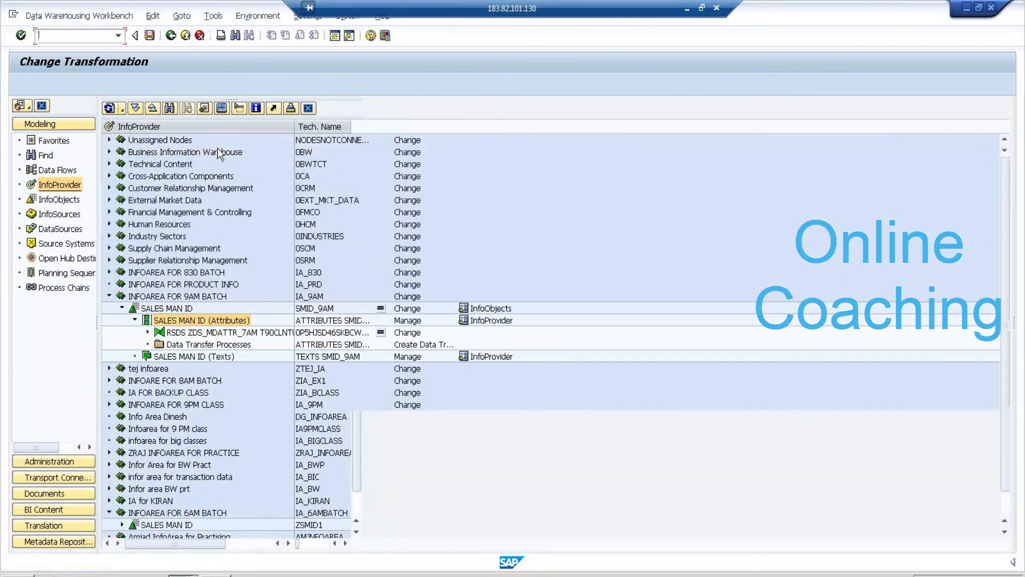
# Create an InfoPackage named INFOPAK FOR ECC DATA LOADING for DataSource DS FOR MD ATTR (ZDS_MDATTR_7AM)
pyautogui.click(68, 231)
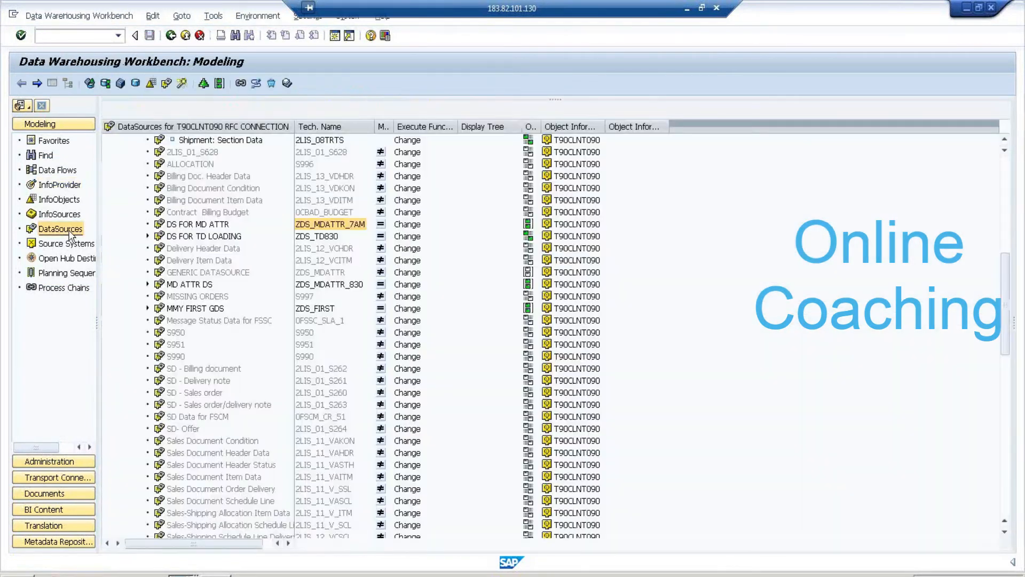
pyautogui.click(140, 110)
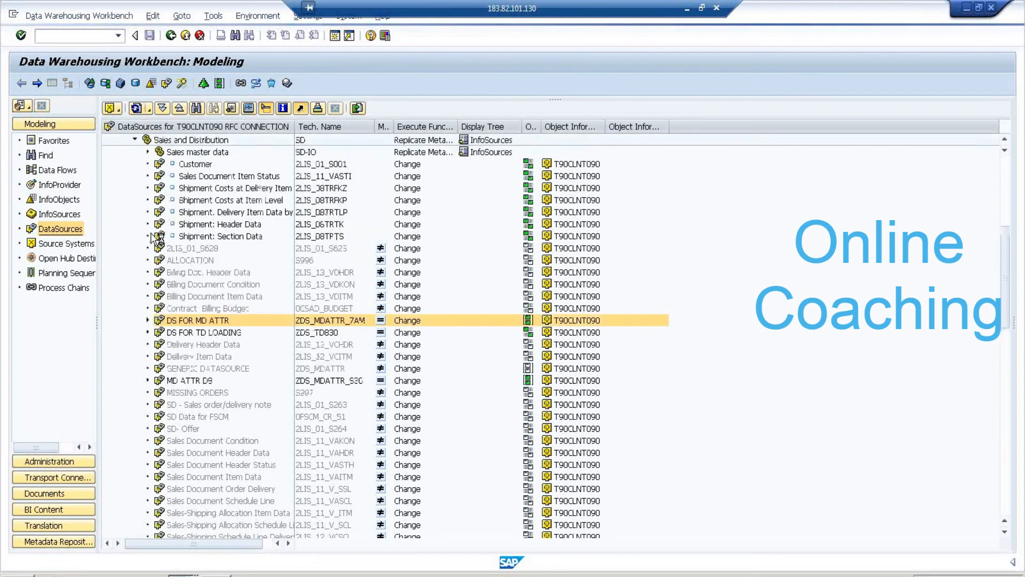
pyautogui.click(147, 320)
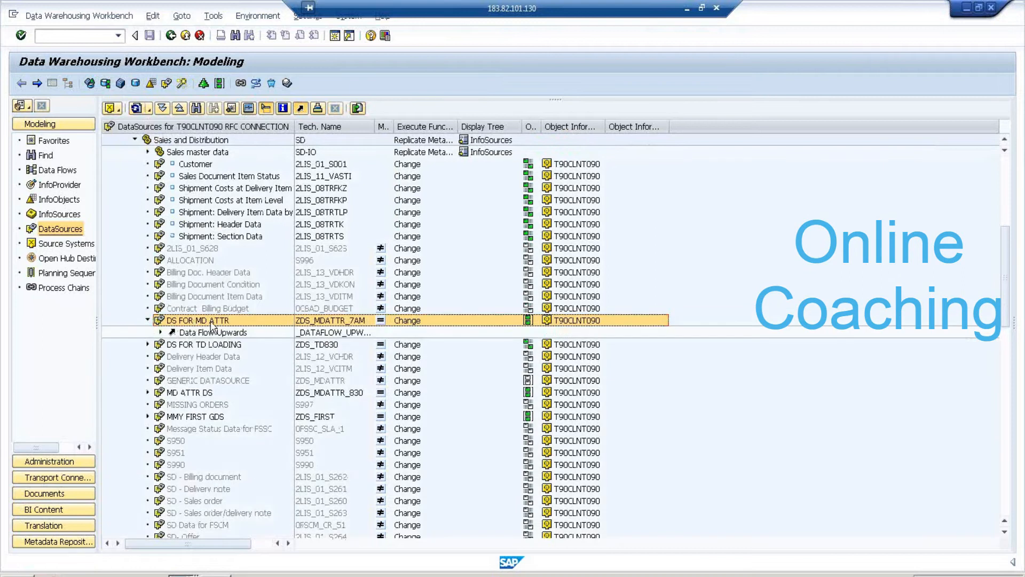
pyautogui.click(160, 333)
pyautogui.click(160, 332)
pyautogui.rightClick(205, 319)
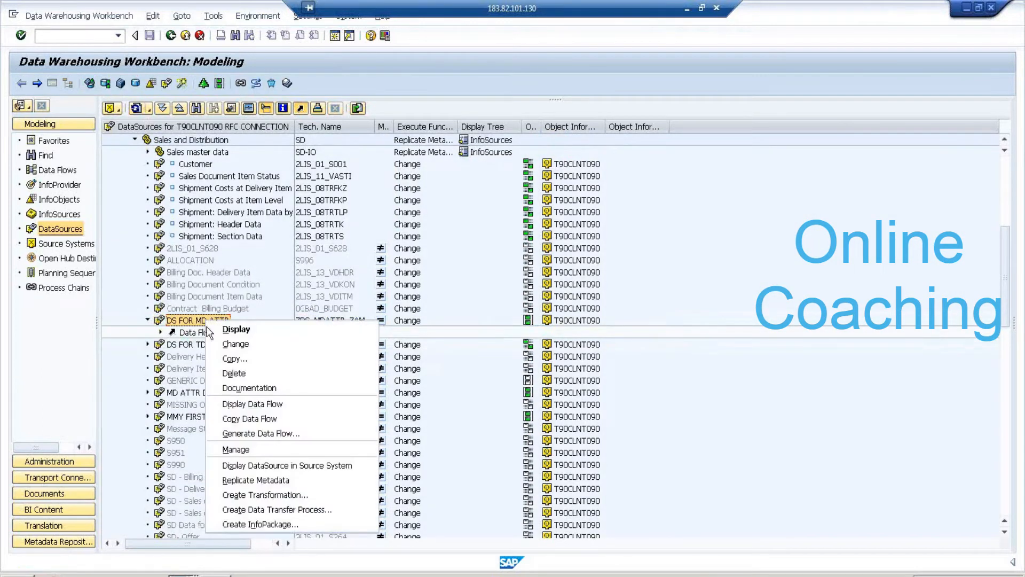
pyautogui.click(300, 525)
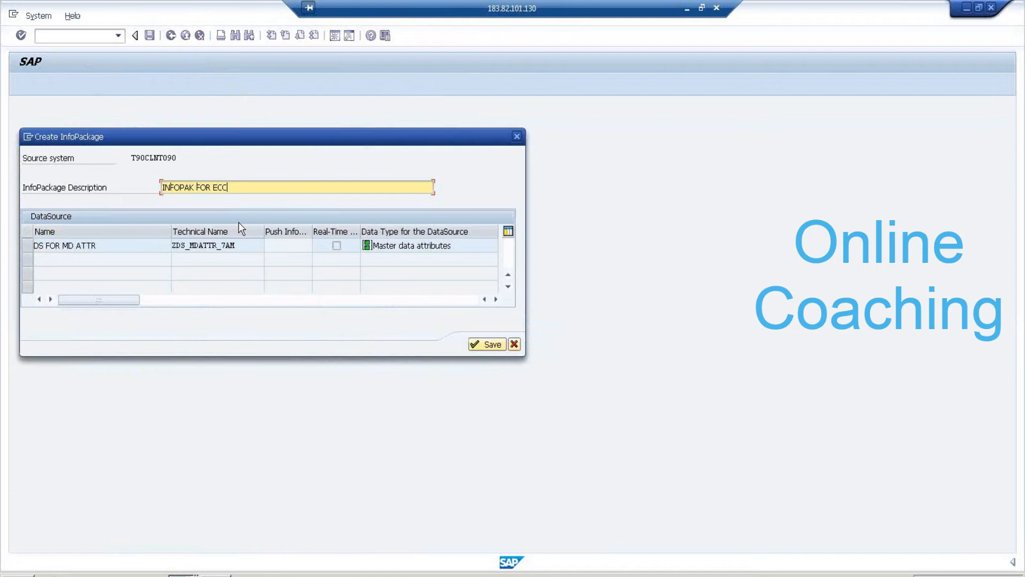
pyautogui.write('INFOPAK FOR ECC DATA LOADING')
pyautogui.press('Return')
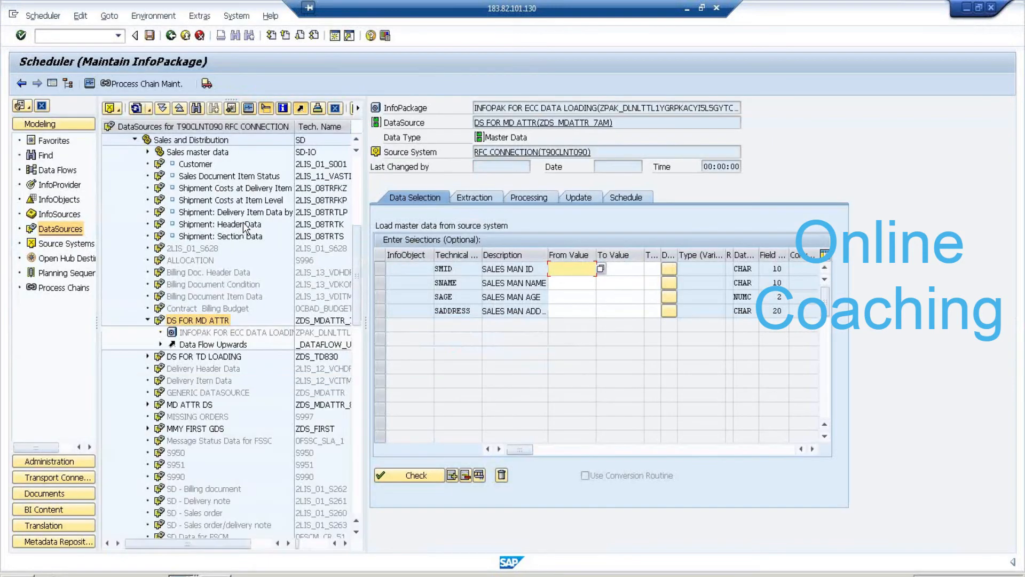
# Start the InfoPackage's data load immediately and refresh its request in the monitor until processing ends
pyautogui.click(625, 196)
pyautogui.click(457, 330)
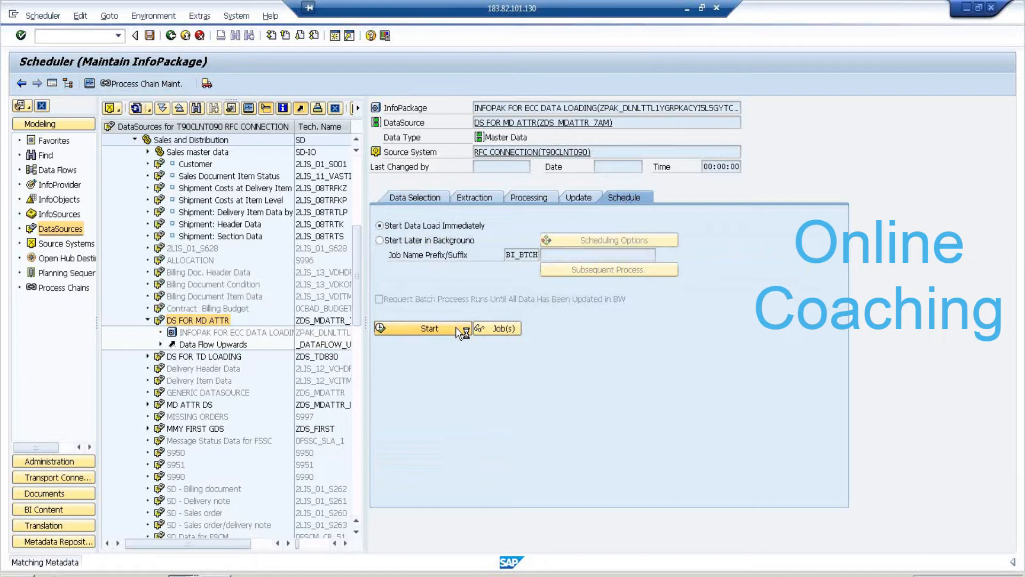
pyautogui.click(89, 83)
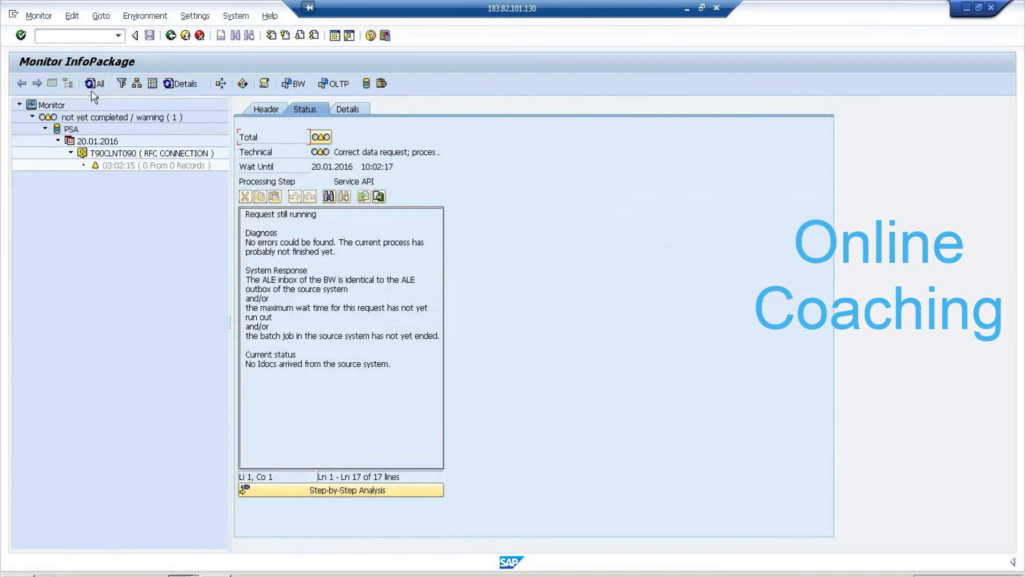
pyautogui.click(92, 89)
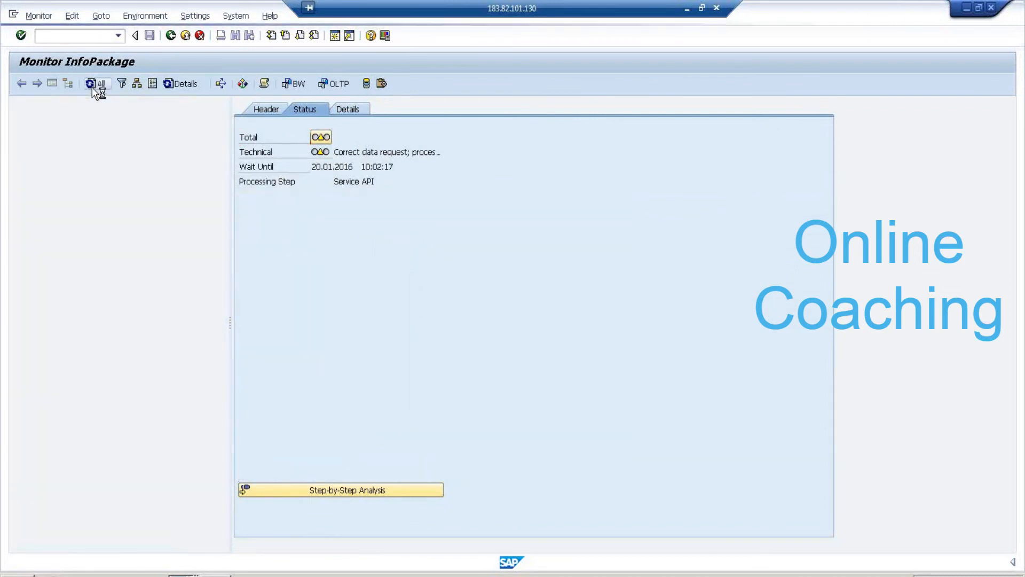
pyautogui.click(92, 88)
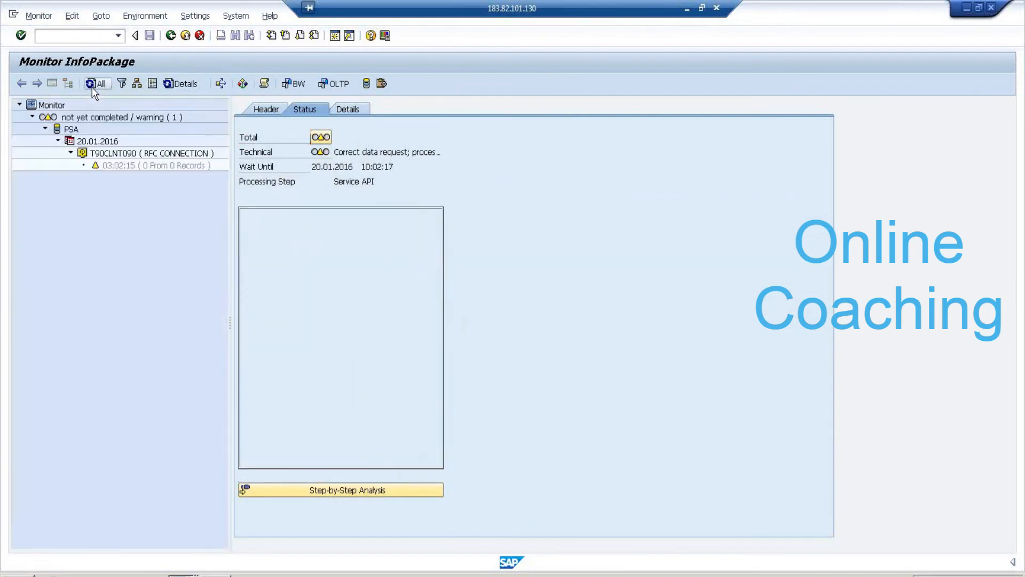
pyautogui.click(92, 88)
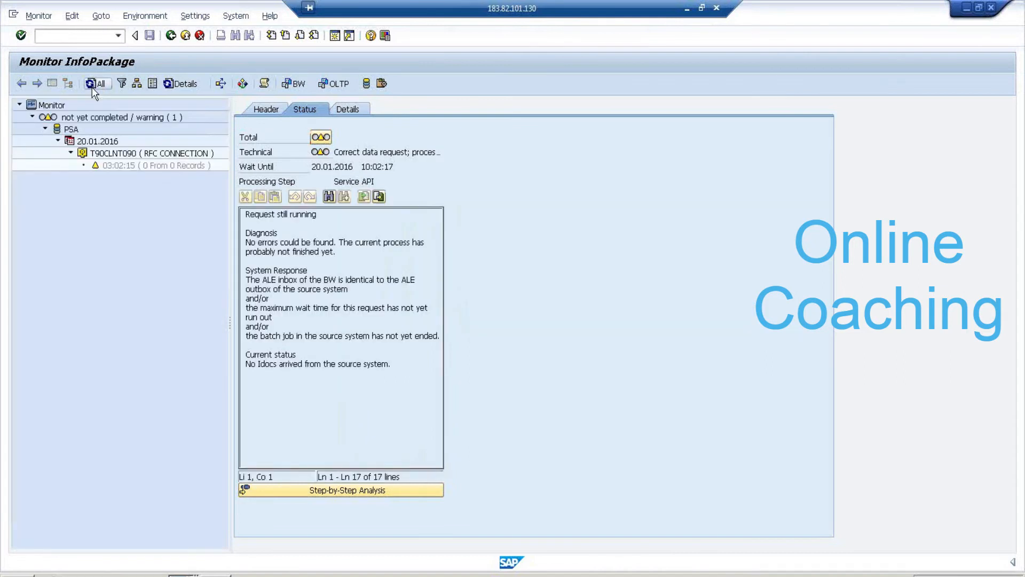
pyautogui.click(92, 88)
pyautogui.click(92, 86)
pyautogui.click(94, 88)
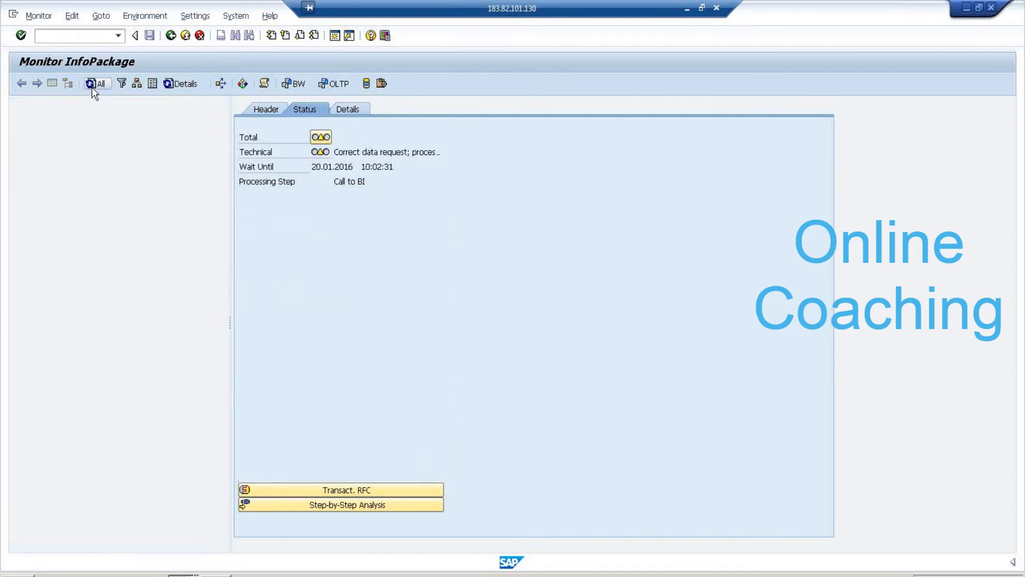
# Examine the load request's records in PSA maintenance and return to the DataSources tree
pyautogui.click(167, 167)
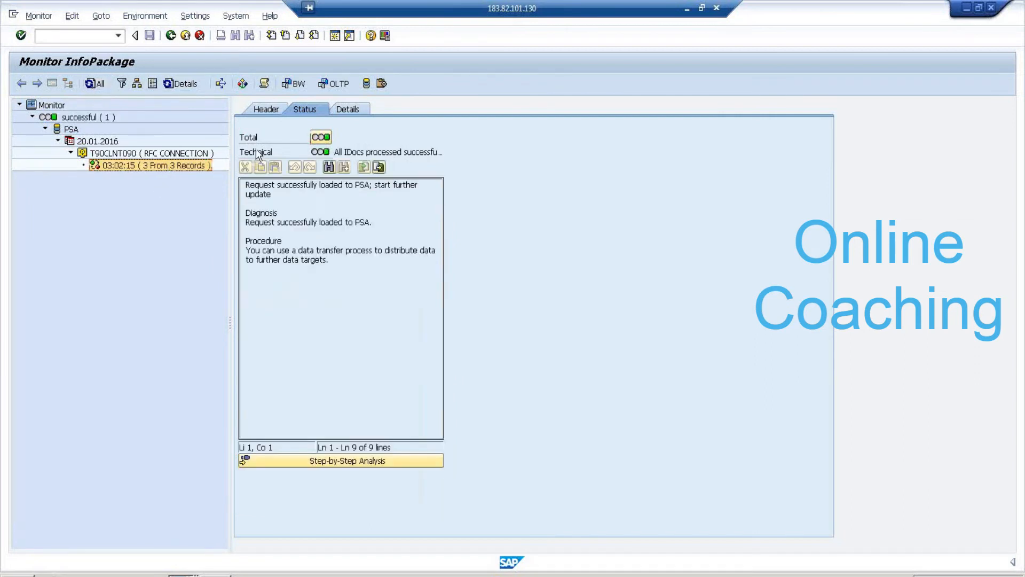
pyautogui.click(364, 86)
pyautogui.click(160, 448)
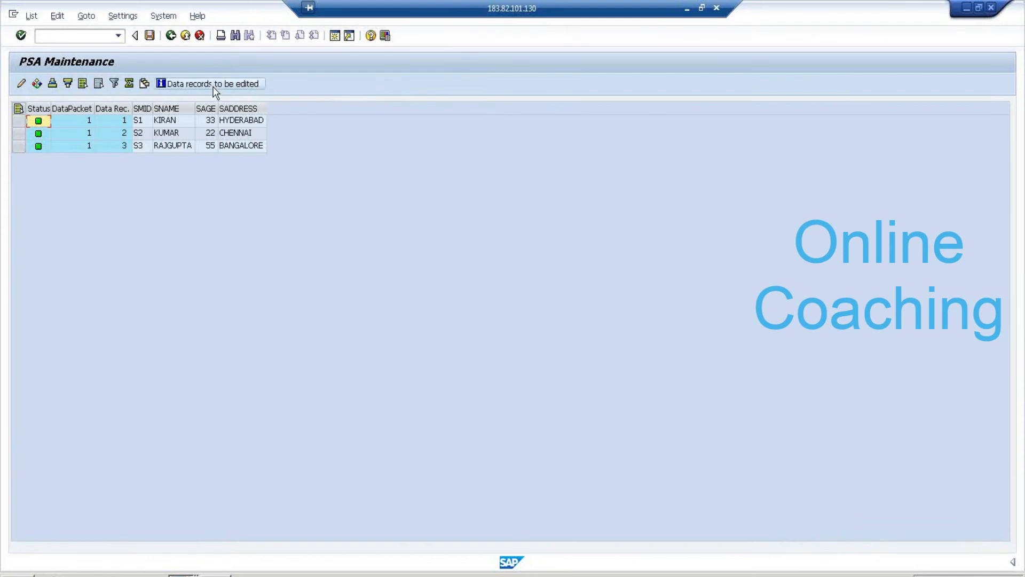
pyautogui.click(169, 37)
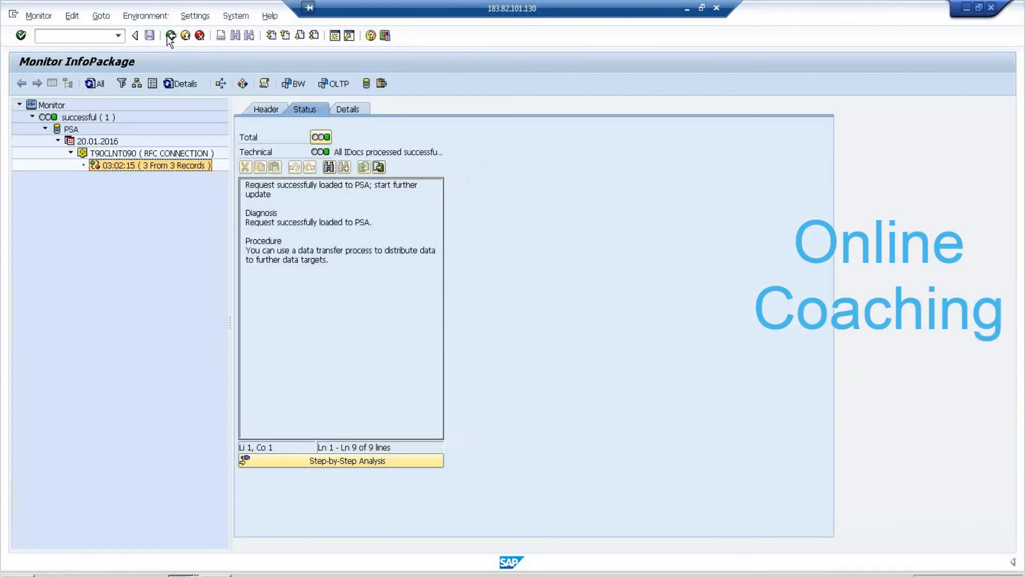
pyautogui.click(170, 37)
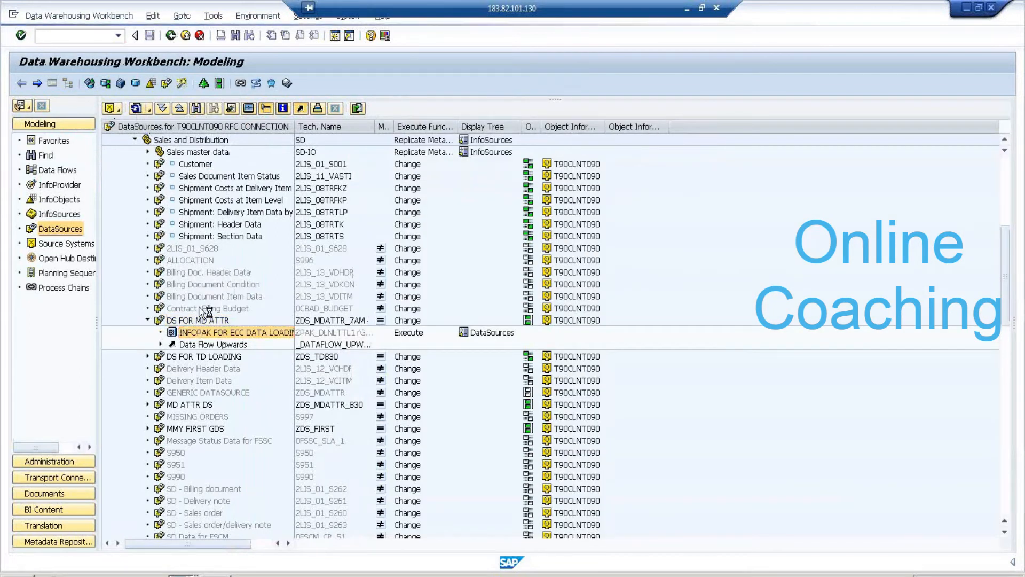
# Create a standard data transfer process from DataSource ZDS_MDATTR_7AM (T90CLNT090) to the attributes of InfoObject SMID_9AM
pyautogui.click(207, 331)
pyautogui.rightClick(204, 320)
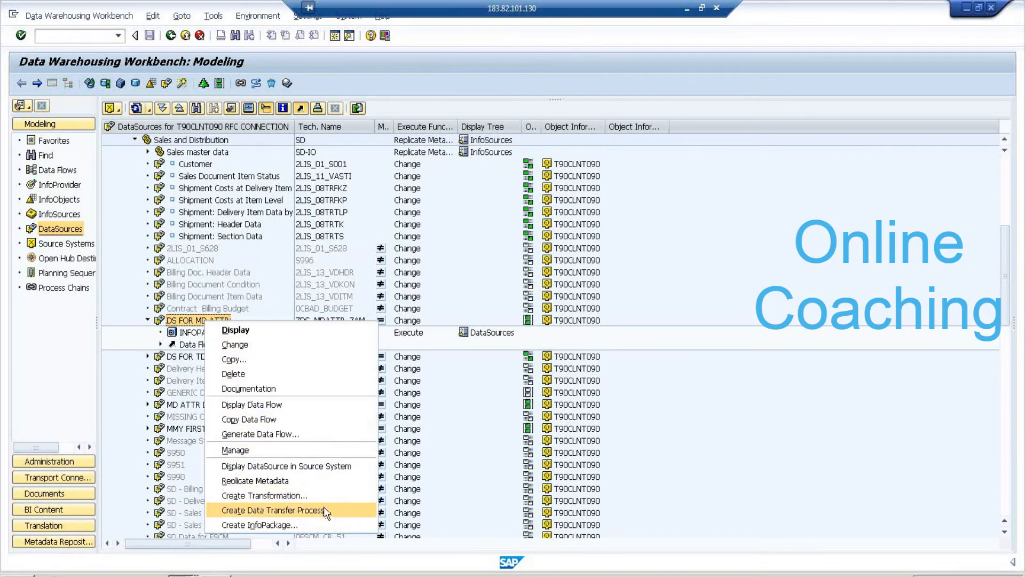
pyautogui.click(326, 510)
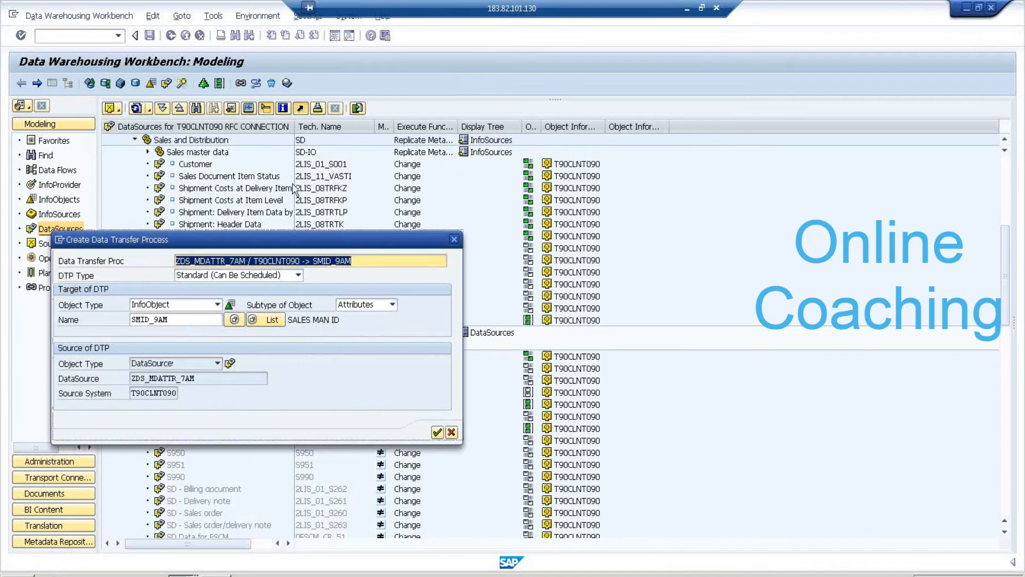
pyautogui.moveTo(256, 244); pyautogui.dragTo(318, 131)
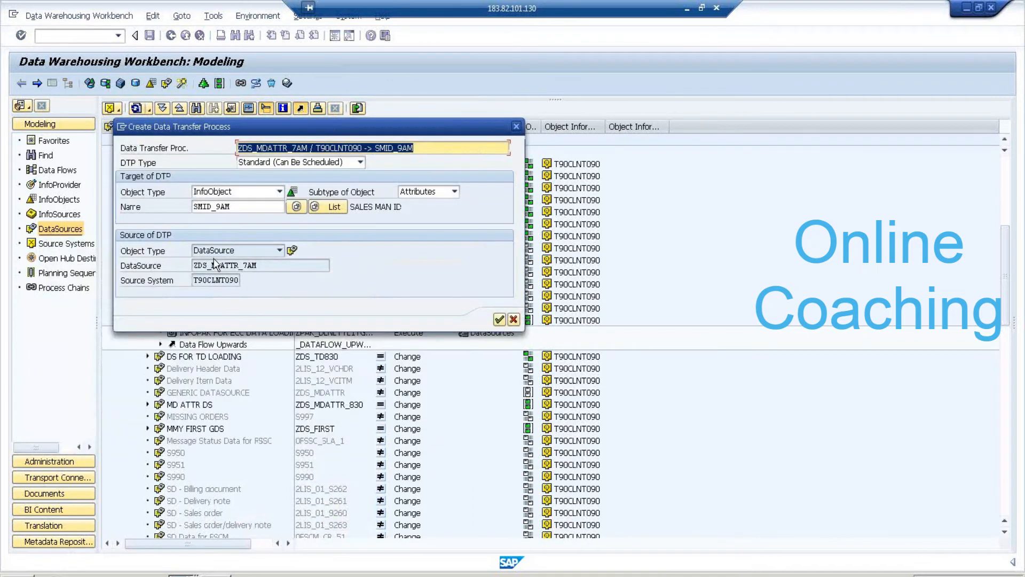
pyautogui.click(262, 266)
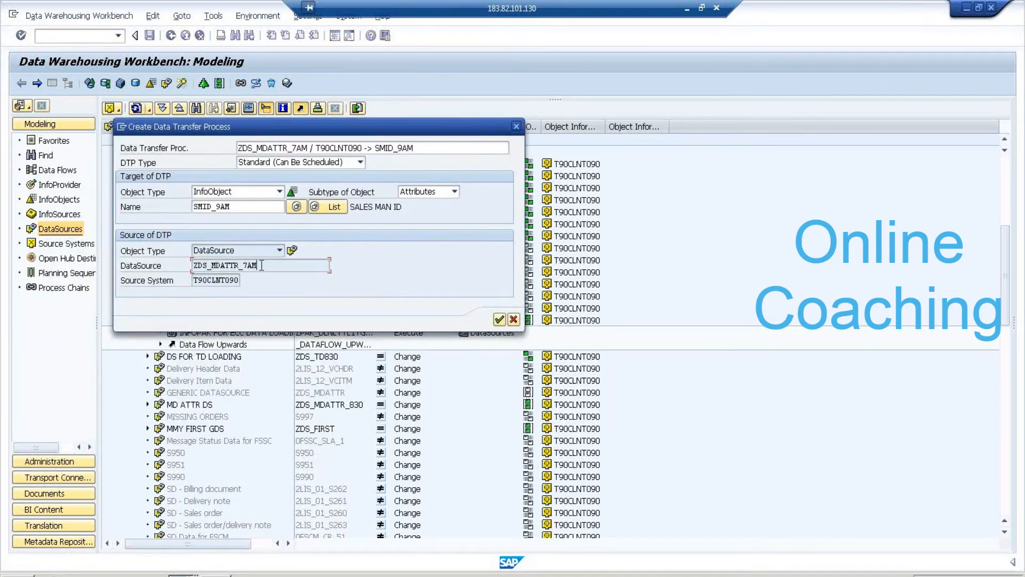
pyautogui.click(236, 281)
pyautogui.click(497, 318)
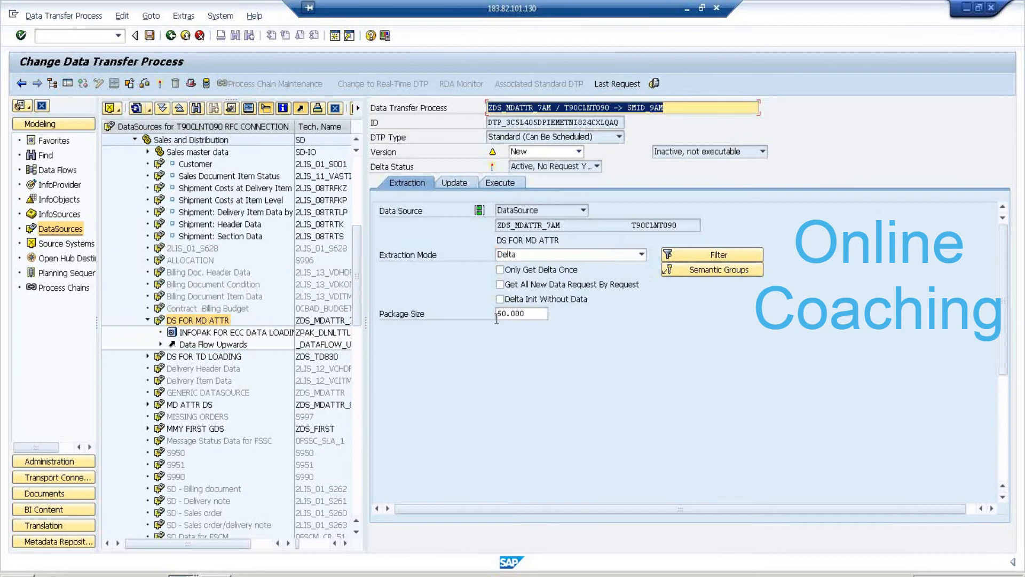
# Set the data transfer process's extraction mode to Full and activate it
pyautogui.click(537, 239)
pyautogui.click(537, 268)
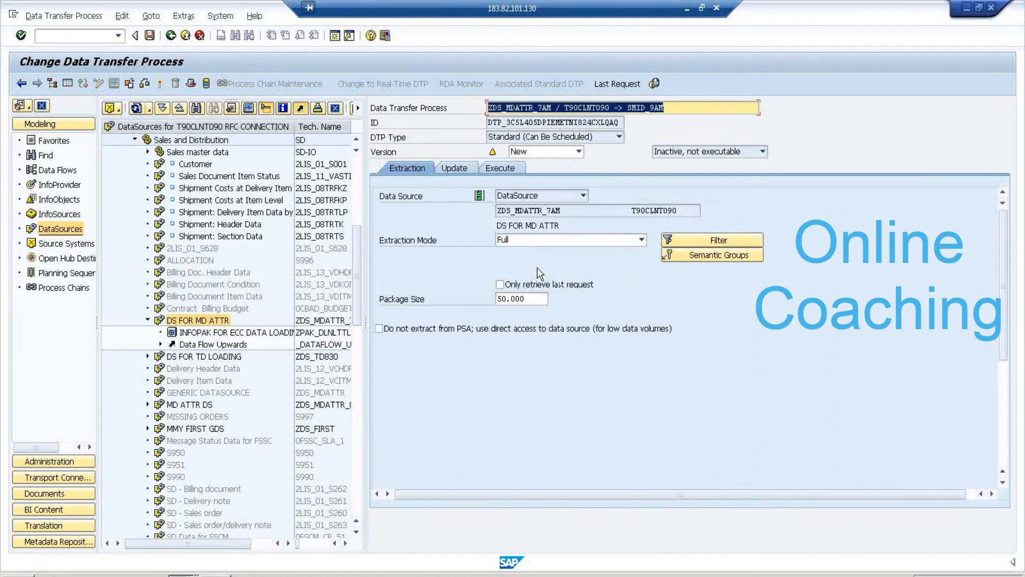
pyautogui.click(509, 168)
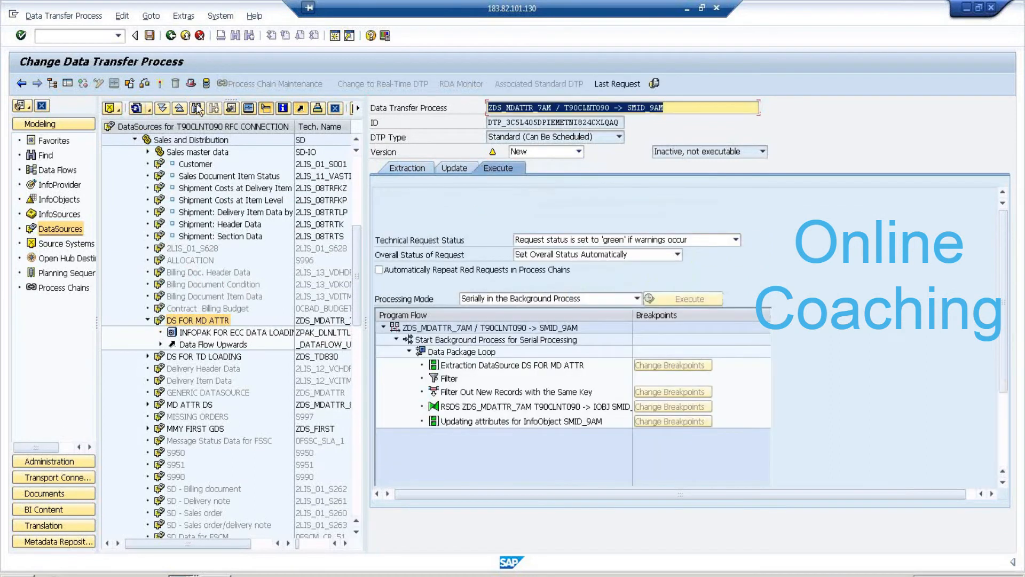
pyautogui.click(160, 84)
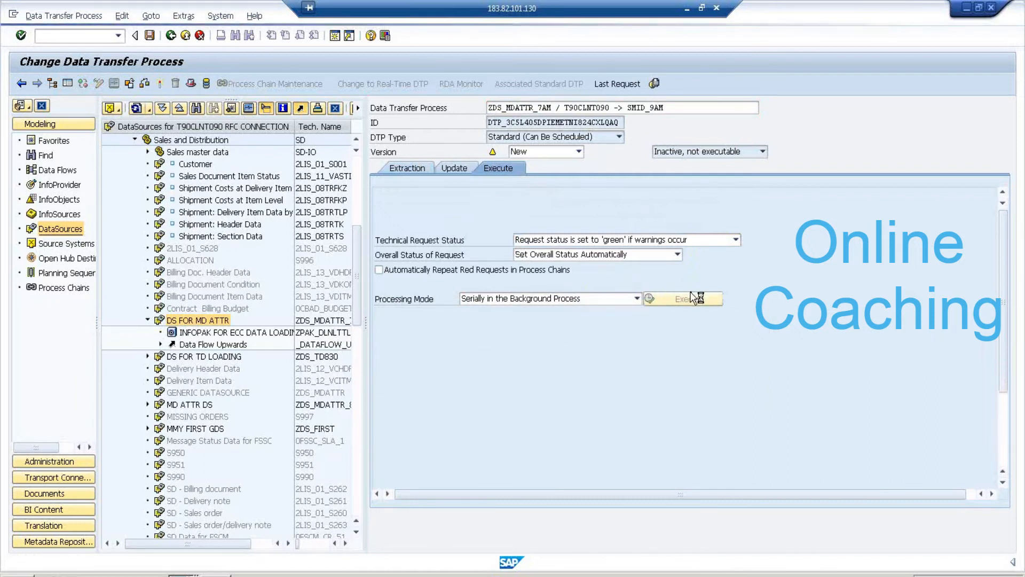
pyautogui.click(233, 257)
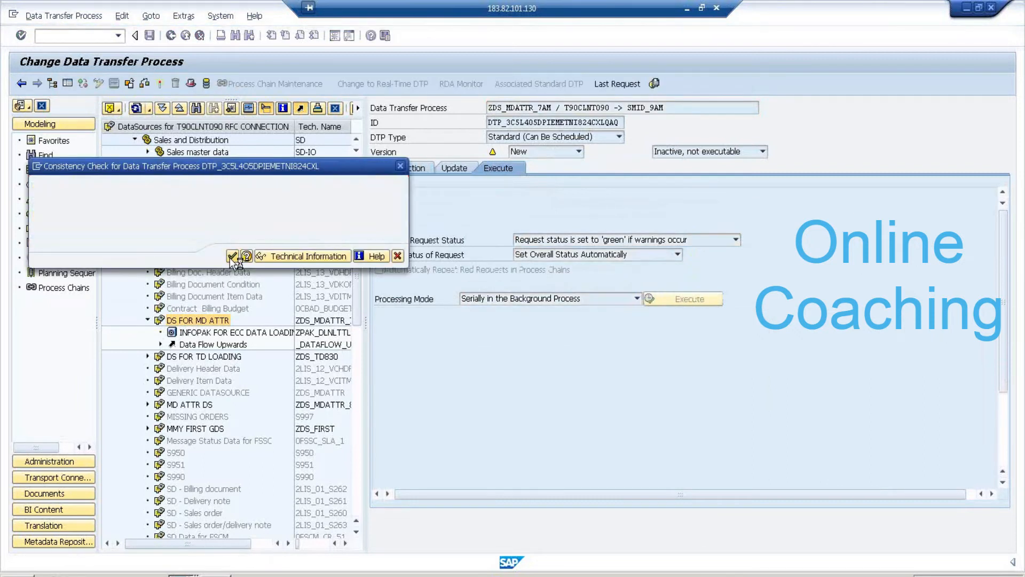
# Execute the data transfer process, dismiss the browser security notice and display the request's status in the monitor
pyautogui.click(688, 302)
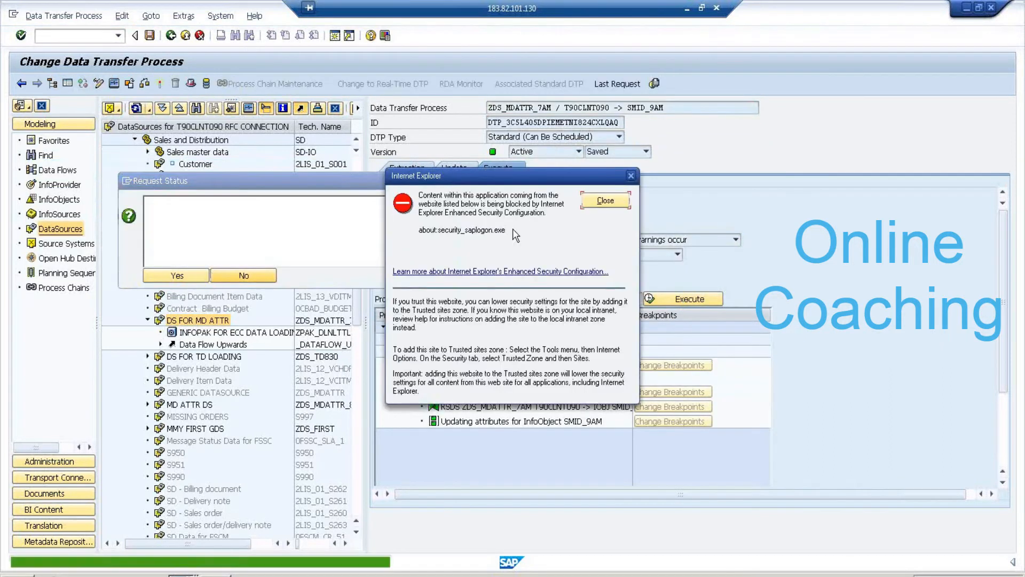
pyautogui.click(605, 200)
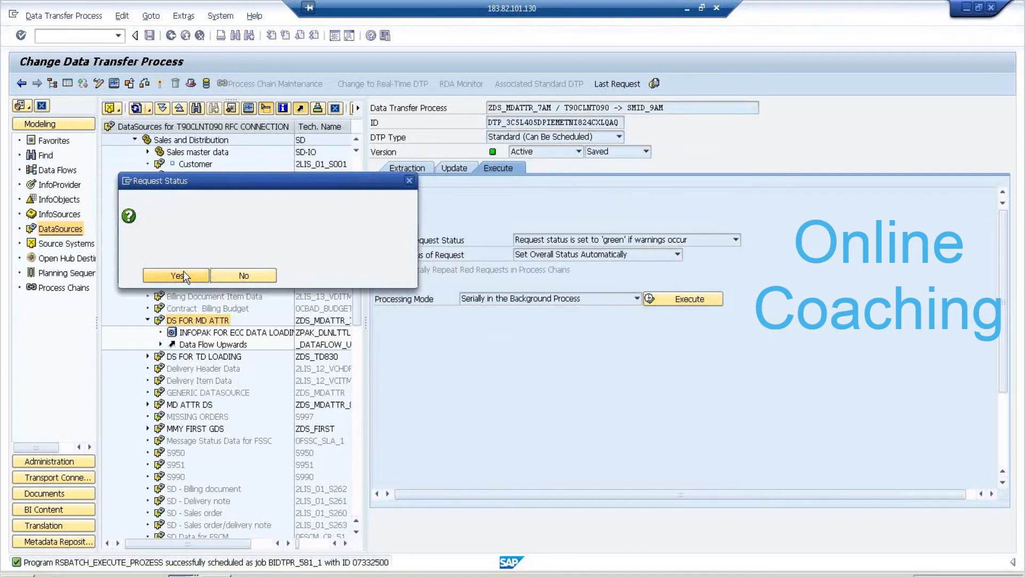
pyautogui.click(183, 272)
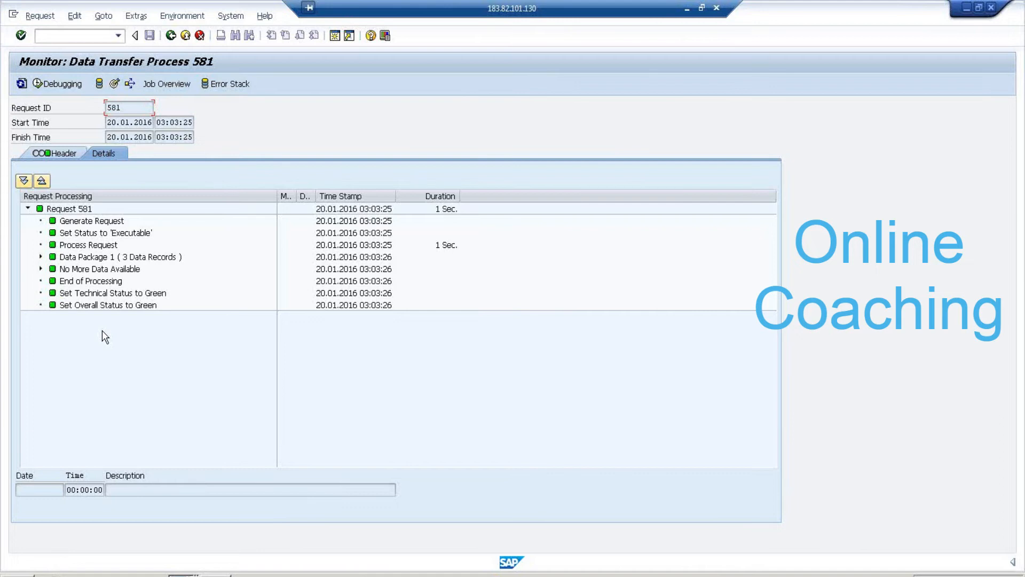
# Open the management of target SMID_9AM and examine the request's ID, transferred records and added records
pyautogui.click(113, 84)
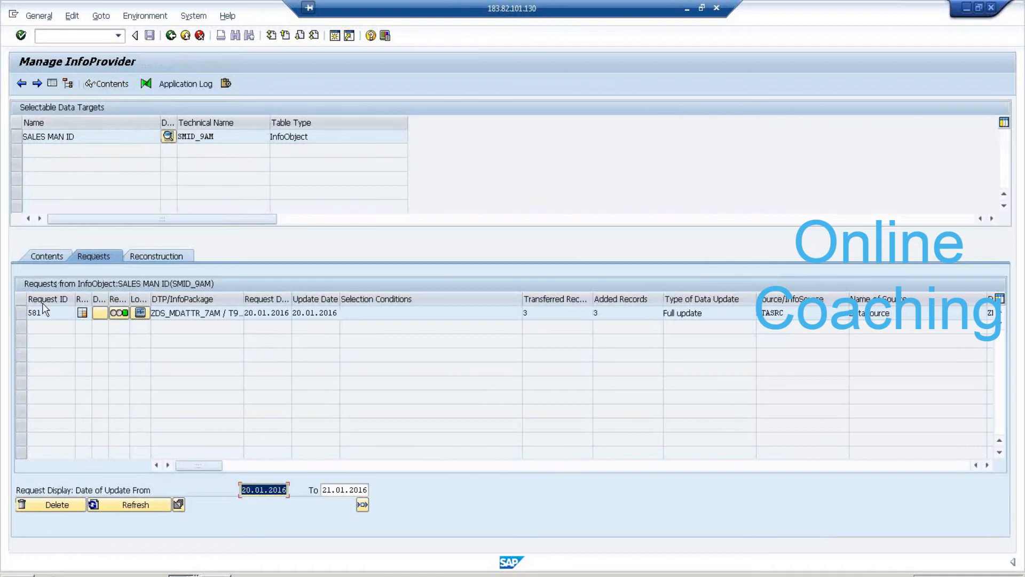
pyautogui.click(47, 312)
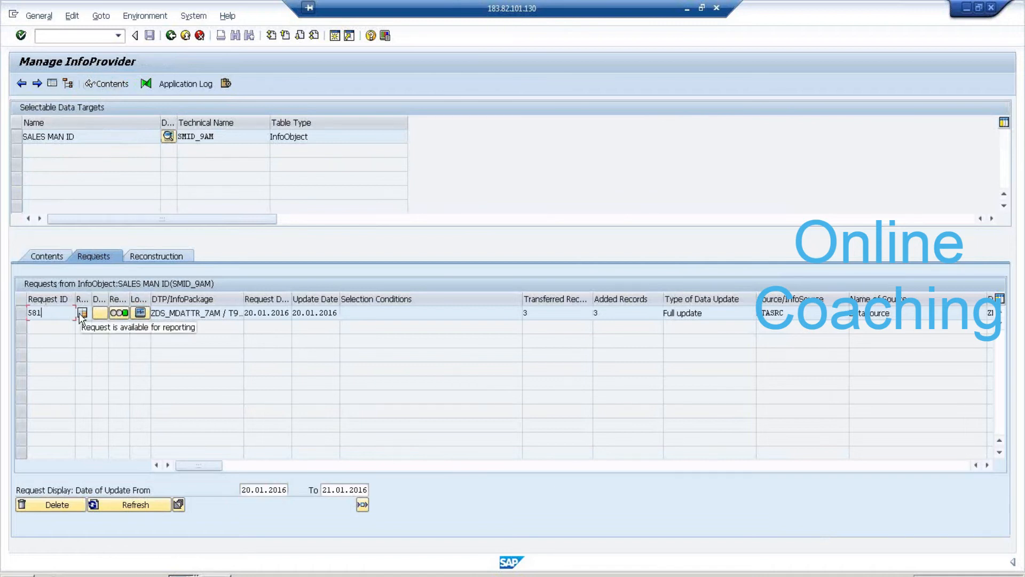
pyautogui.click(558, 313)
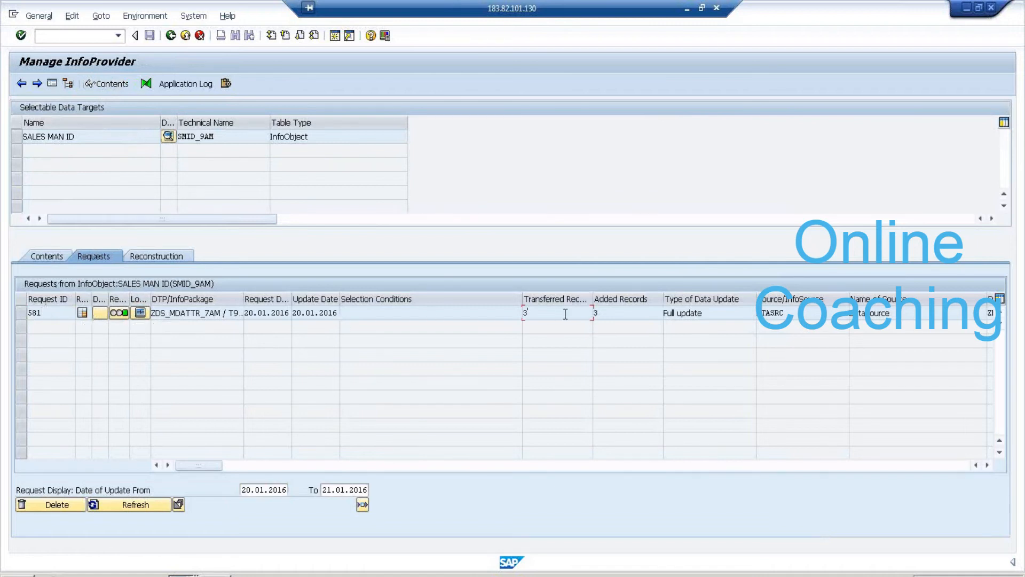
pyautogui.click(615, 315)
# Display the master data contents of SALES MAN ID (SMID_9AM), and minimize the remote session after reviewing them
pyautogui.click(16, 137)
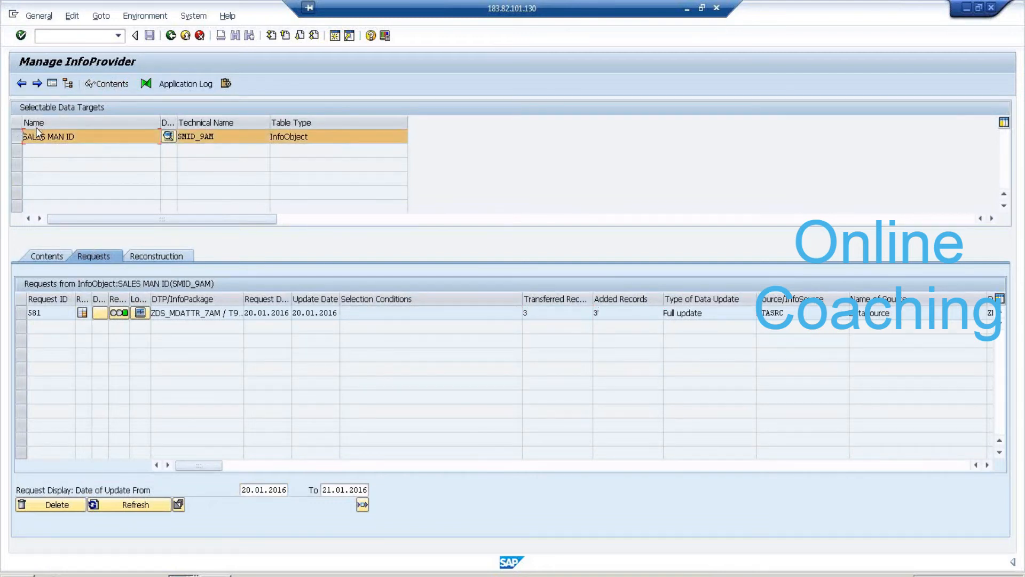
pyautogui.click(105, 85)
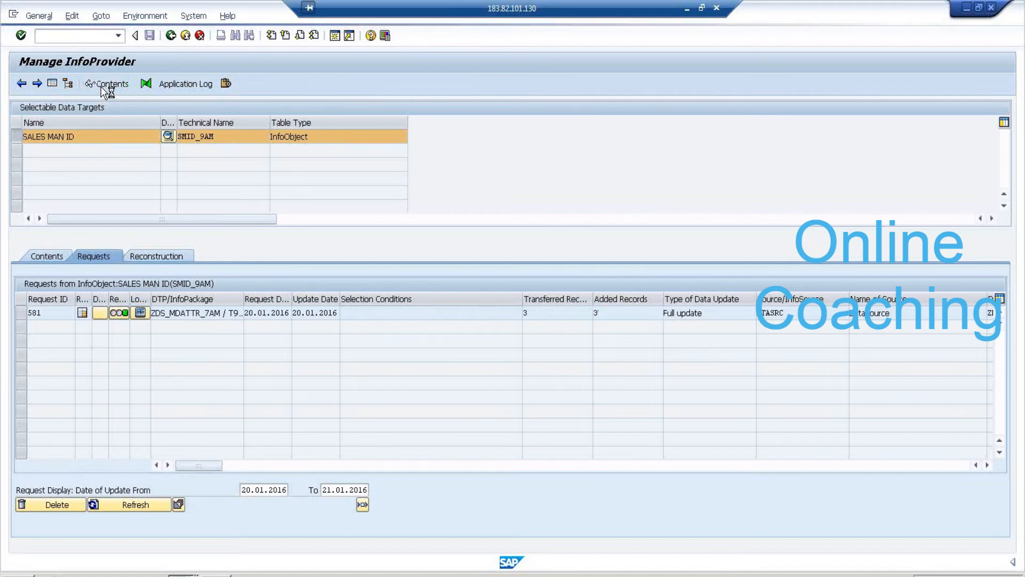
pyautogui.click(21, 84)
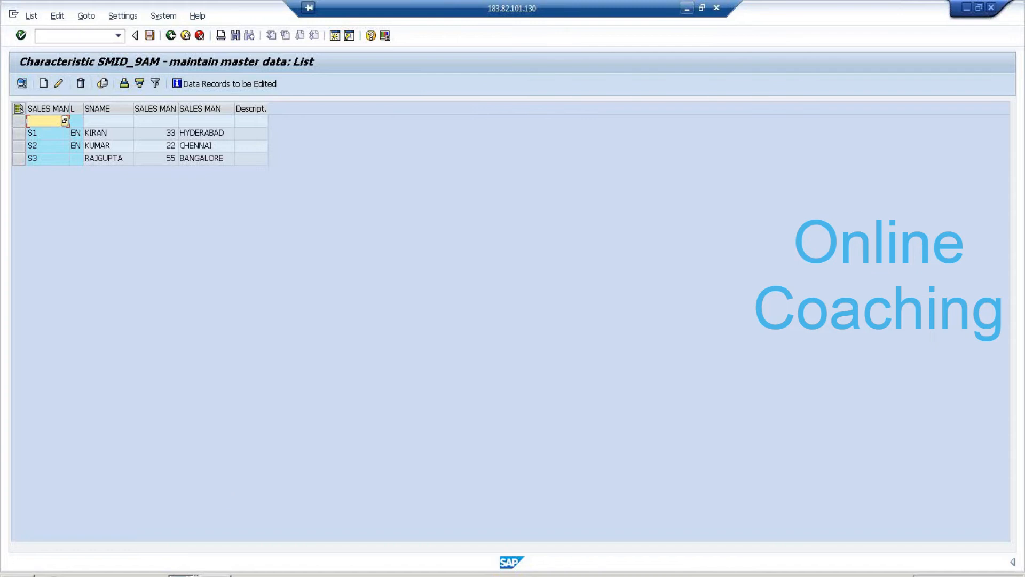
pyautogui.click(686, 10)
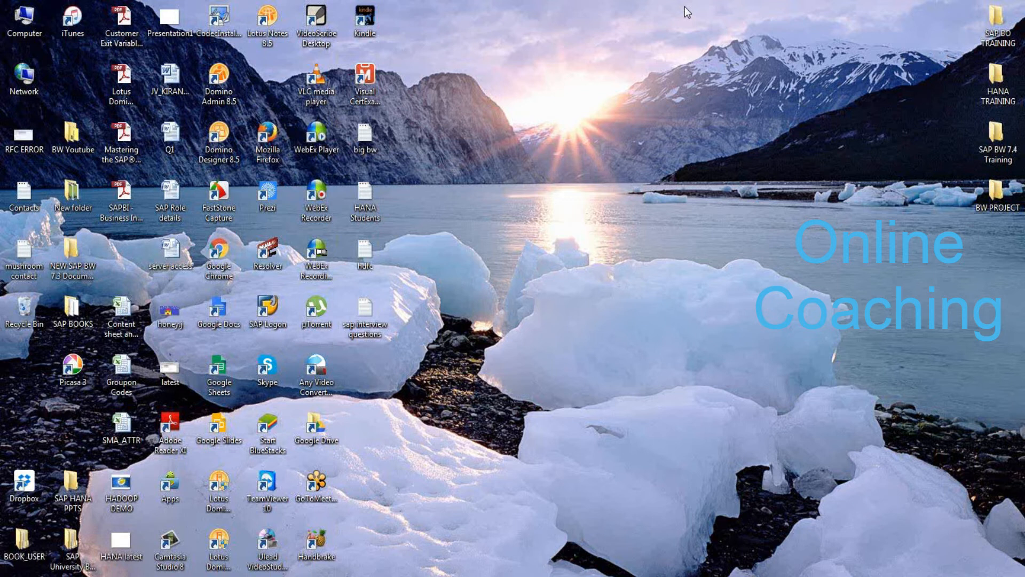
pyautogui.press('super')
pyautogui.moveTo(17, 312)
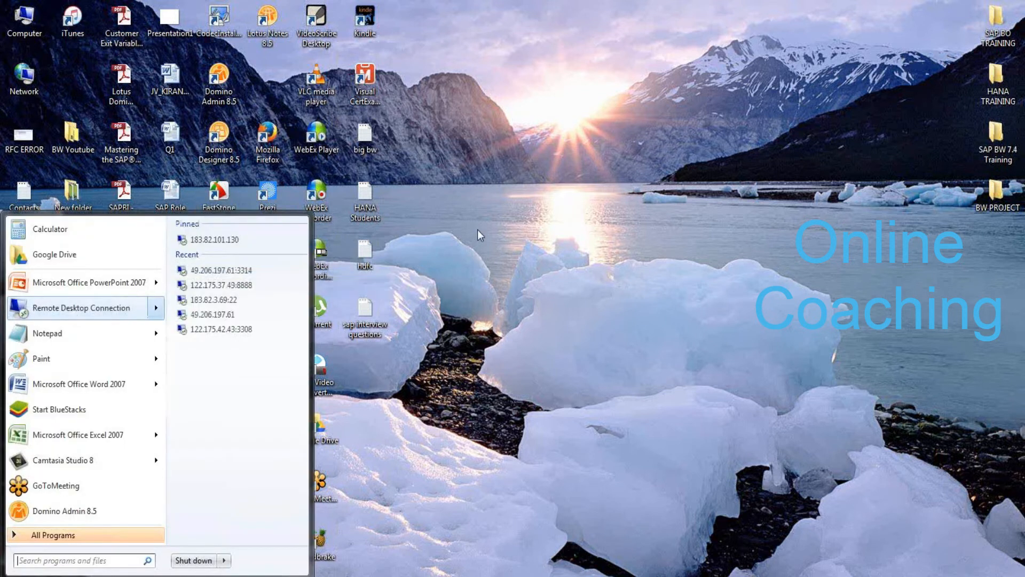
pyautogui.click(258, 270)
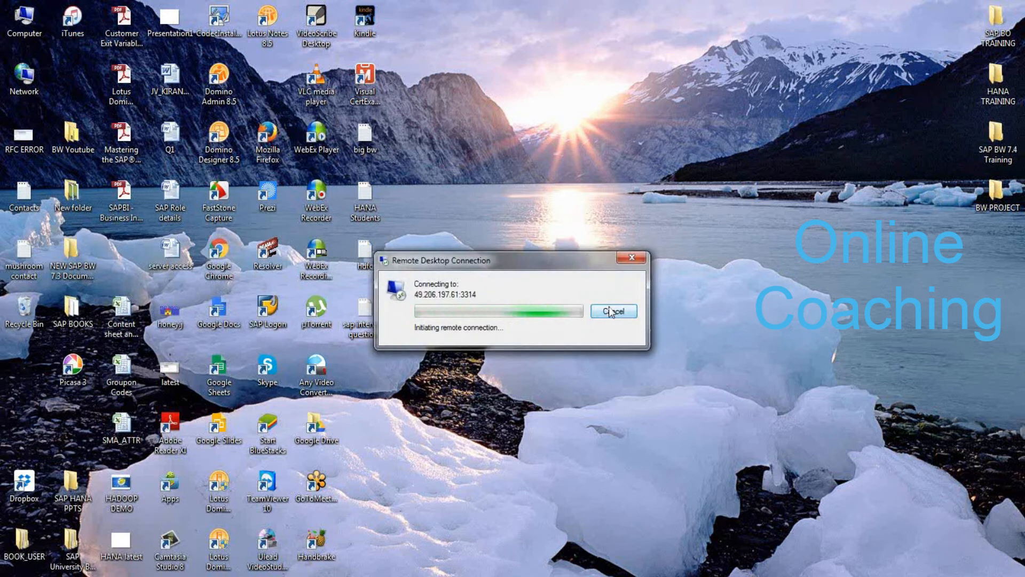
pyautogui.click(288, 576)
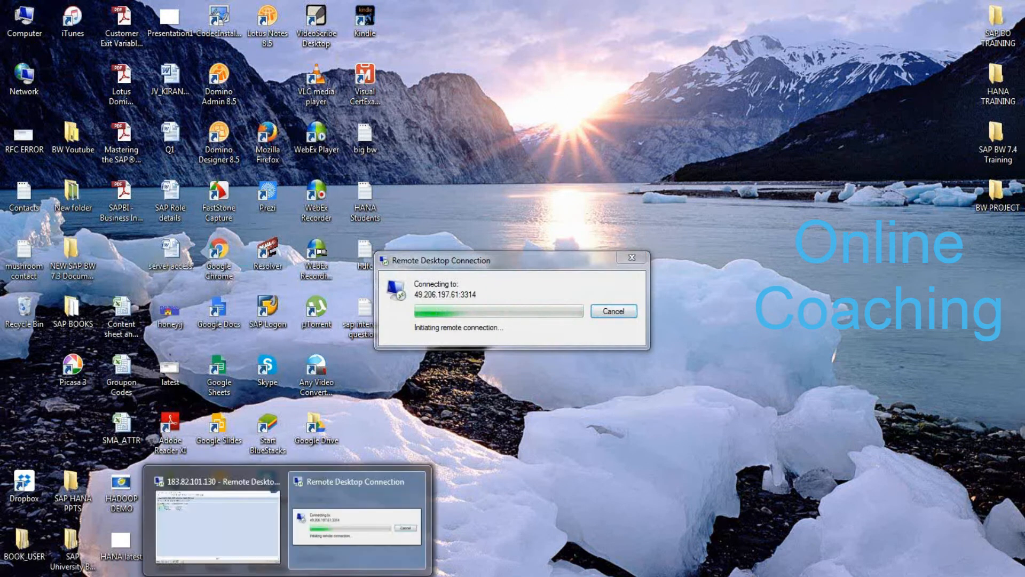
pyautogui.click(245, 540)
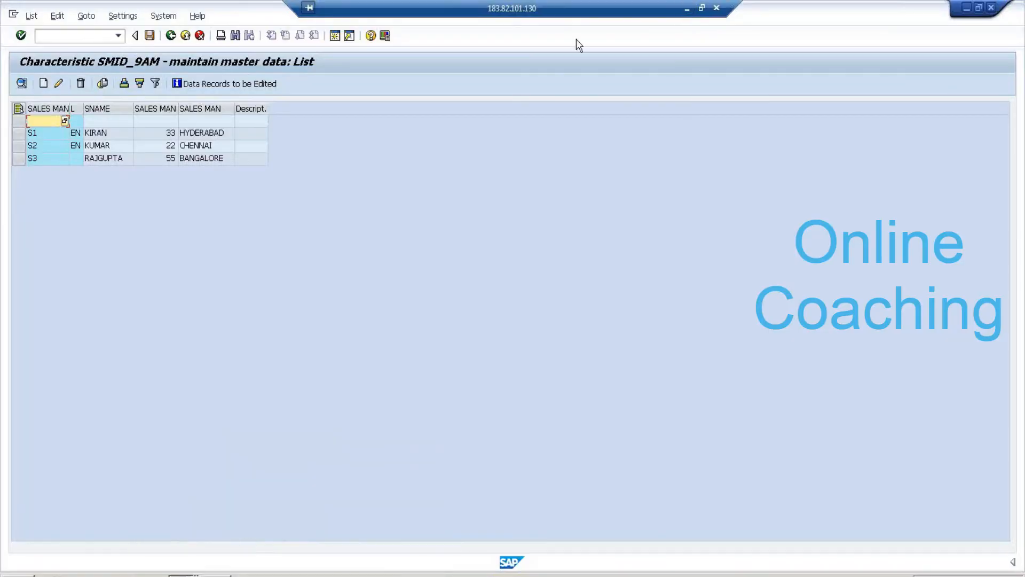
# Close the SMID_9AM master data list and the DataSource windows, and confirm logging off from the SAP system
pyautogui.click(992, 8)
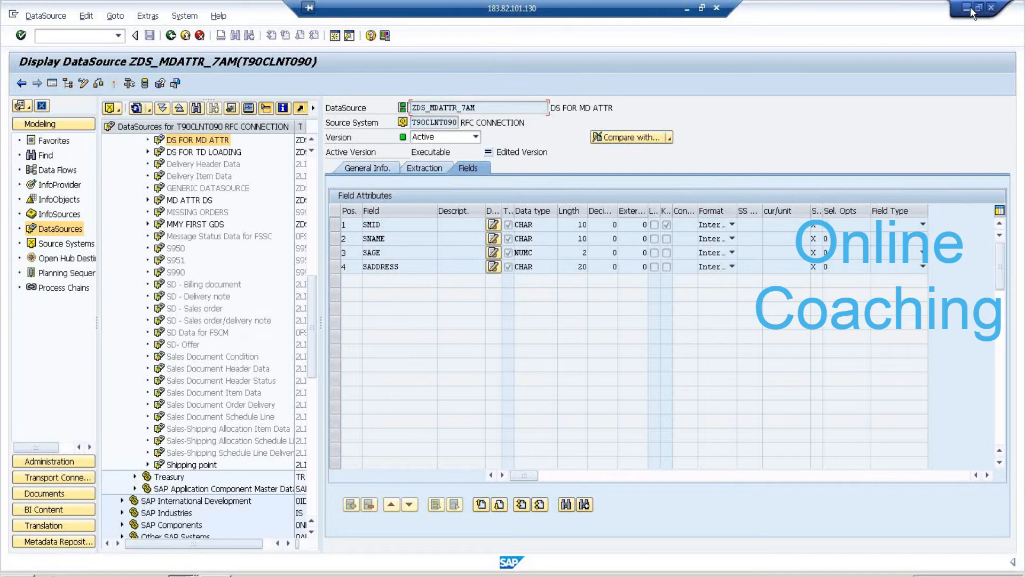
pyautogui.click(991, 8)
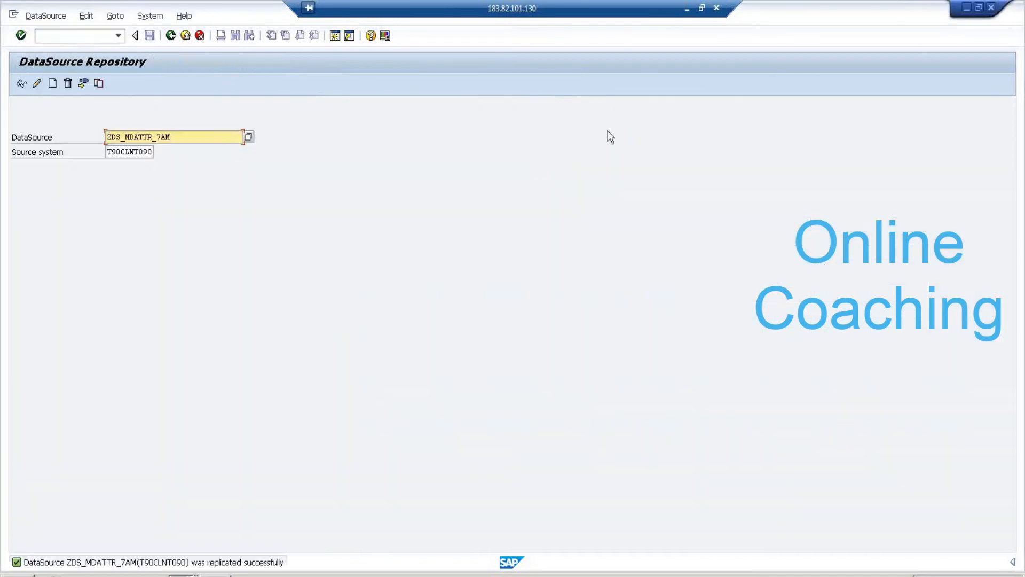
pyautogui.click(991, 7)
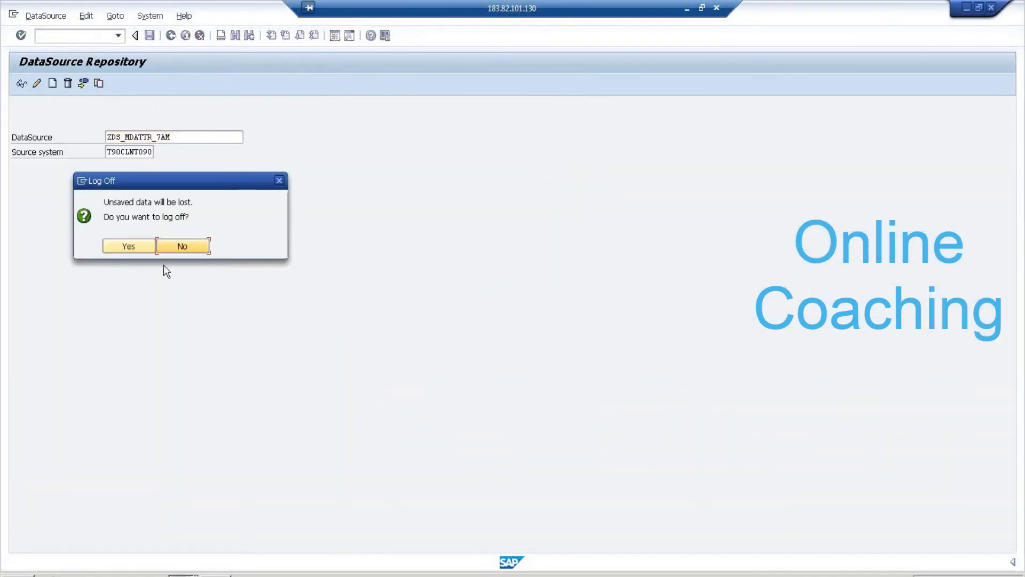
pyautogui.click(128, 247)
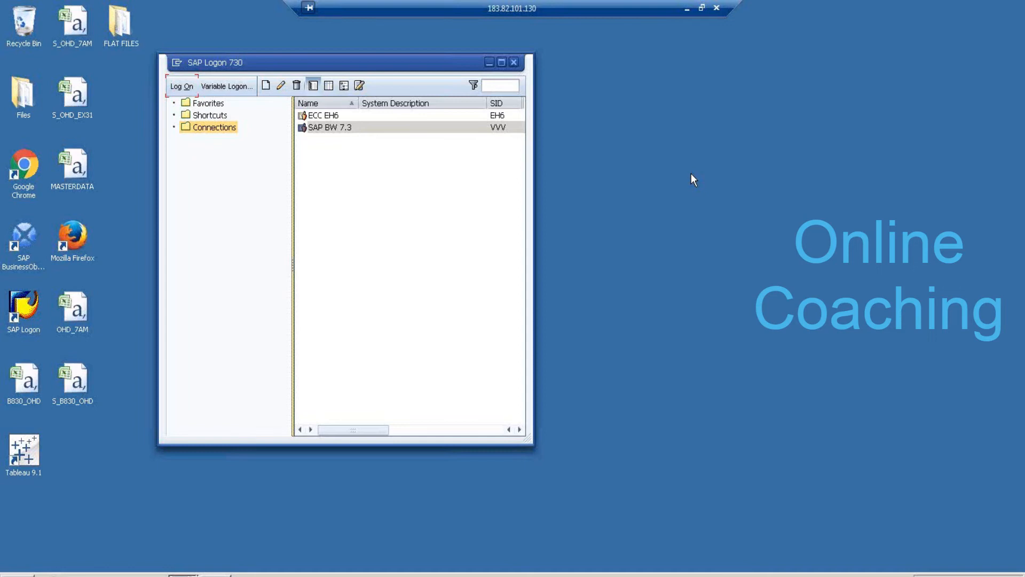
# Switch to Notepad, clear its text and write the heading "BW SYSTEM WE USE TO CALL - DATA SOURCE"
pyautogui.click(216, 575)
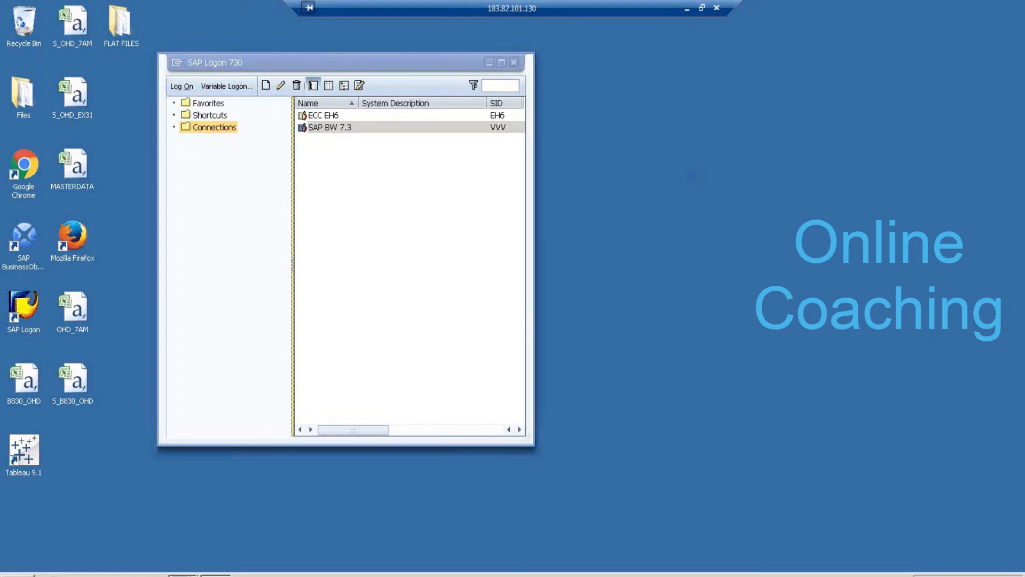
pyautogui.hotkey('ctrl', 'a')
pyautogui.press('BackSpace')
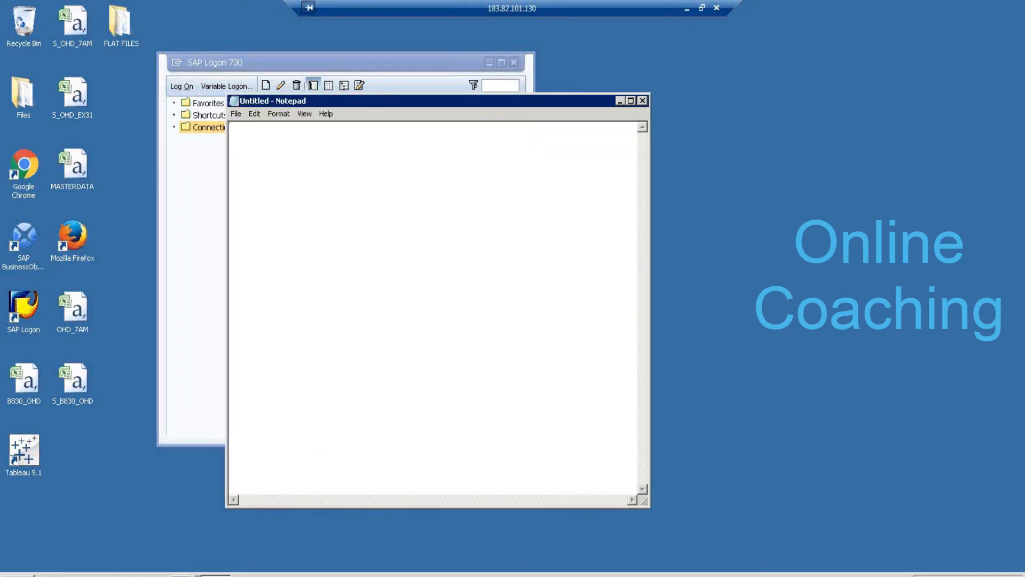
pyautogui.write('BW')
pyautogui.write(' SYSTEM SE')
pyautogui.press('BackSpace')
pyautogui.press('BackSpace')
pyautogui.write('W')
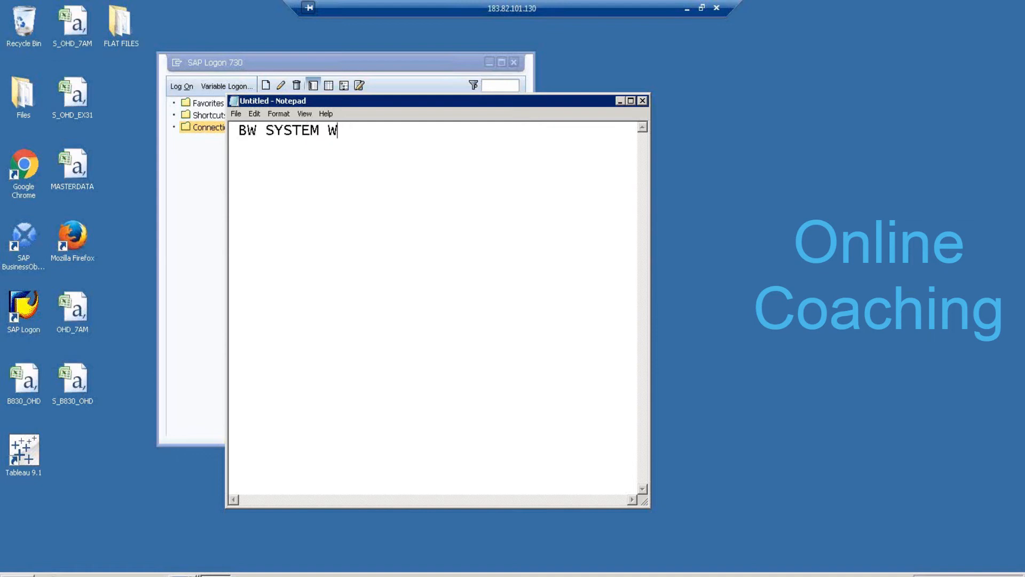
pyautogui.write('E USE TO CAL')
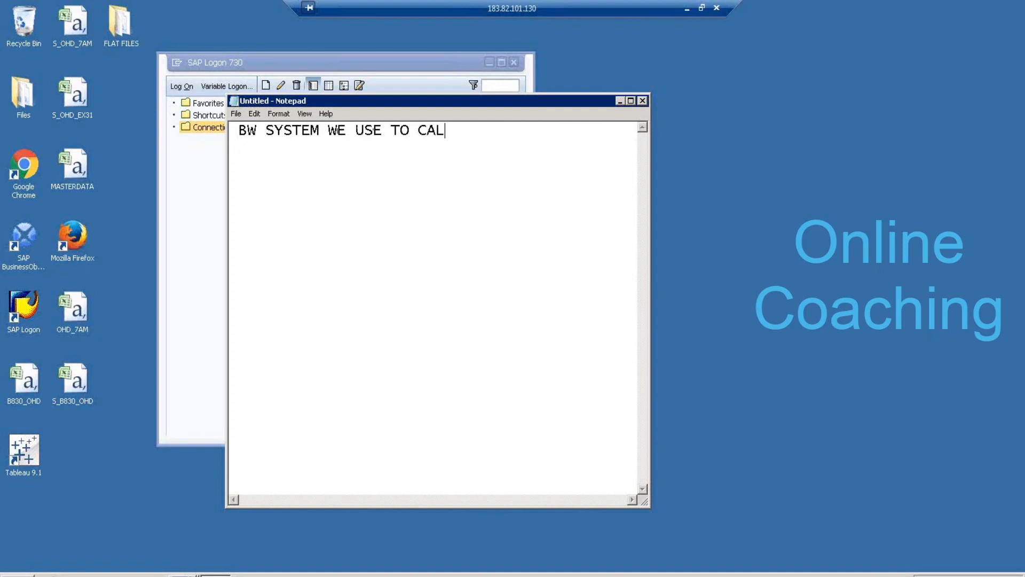
pyautogui.write('L - DATA SOURCE')
# Add the indented lines "ERP SYSTEM" and "DATASOURCE - EXTRACTOR" below the heading, separated by blank lines
pyautogui.press('Return')
pyautogui.press('Return')
pyautogui.write('ERP SYSTEM')
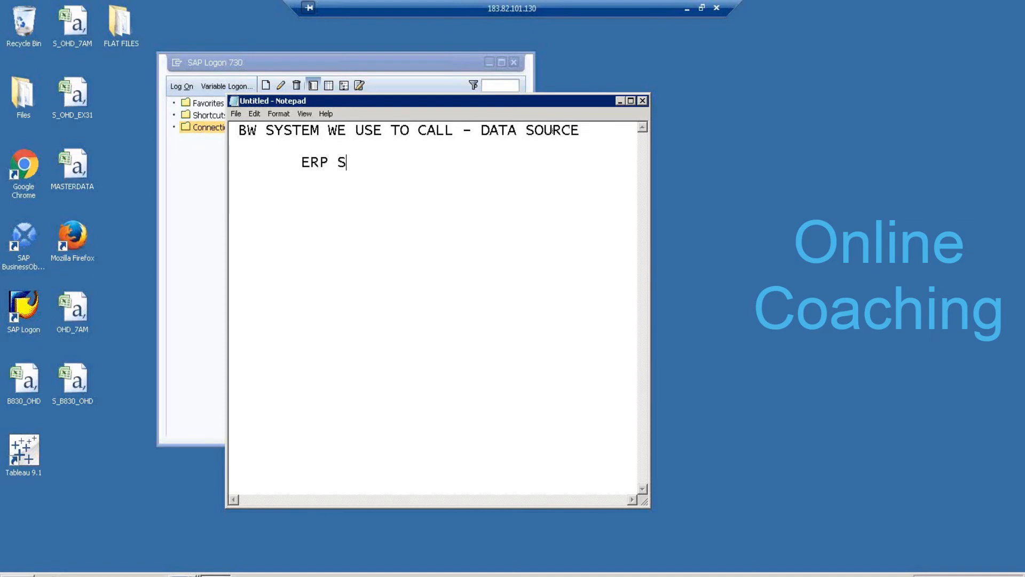
pyautogui.press('Return')
pyautogui.press('Tab')
pyautogui.press('Tab')
pyautogui.press('Return')
pyautogui.write('DATASO')
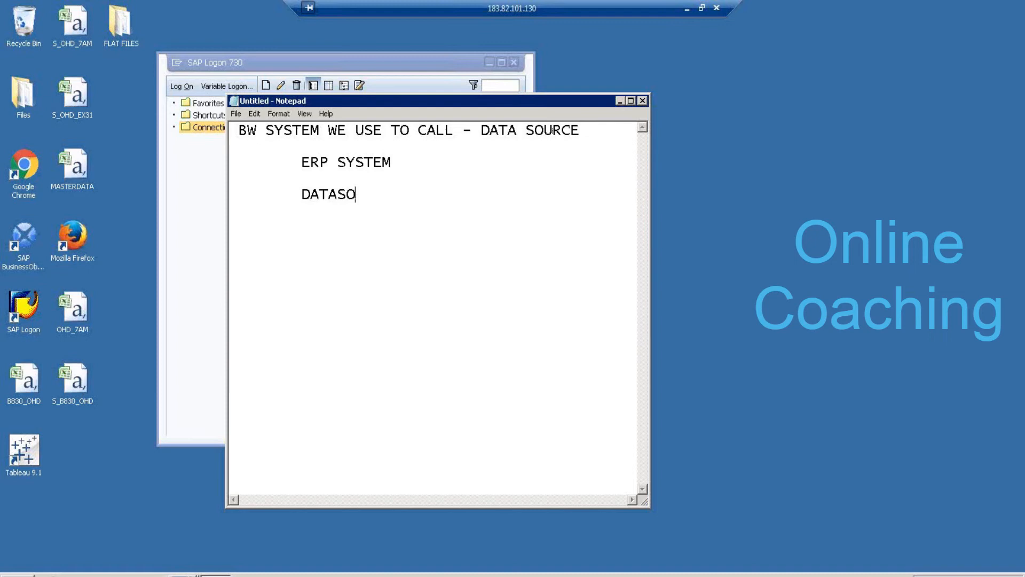
pyautogui.write('URCE - EXTRACTOR')
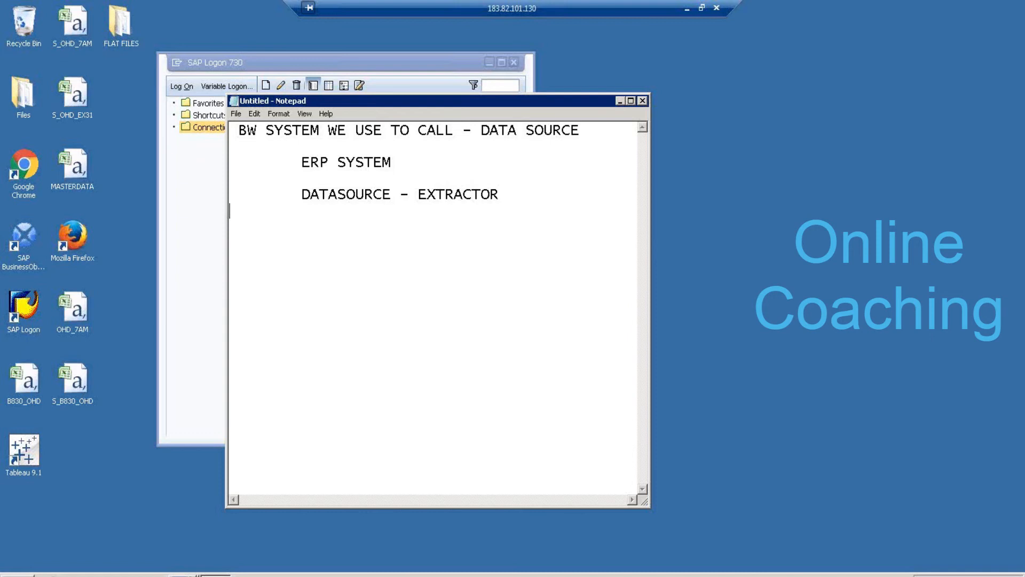
# Add the two extractor types "GENERI EXTRACTOR" and "BI CONTENT EXTRACTOR" on separate indented lines
pyautogui.press('Tab')
pyautogui.write('GENERI EXTRACTOR')
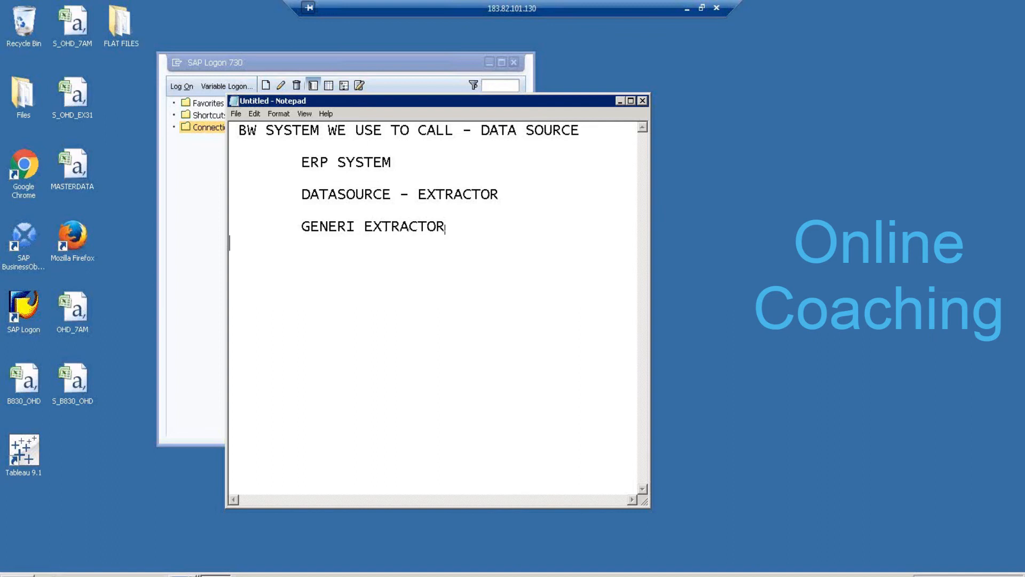
pyautogui.press('Return')
pyautogui.press('Tab')
pyautogui.write('BI CONTENT EX')
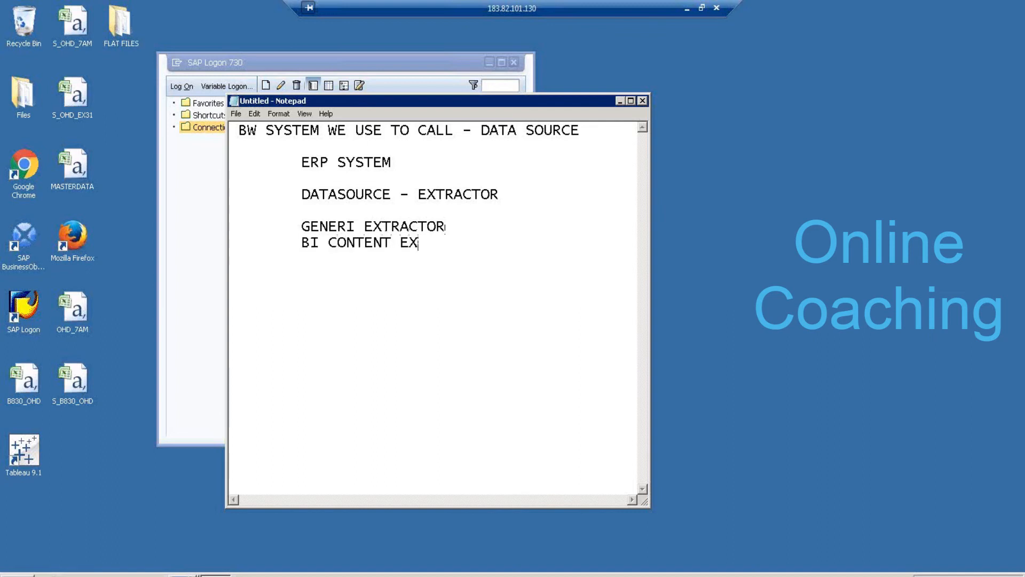
pyautogui.write('TRACTOR')
# Append "(DATASOURCE)" to the end of the "GENERI EXTRACTOR" line
pyautogui.click(464, 216)
pyautogui.write('(DATAOUS')
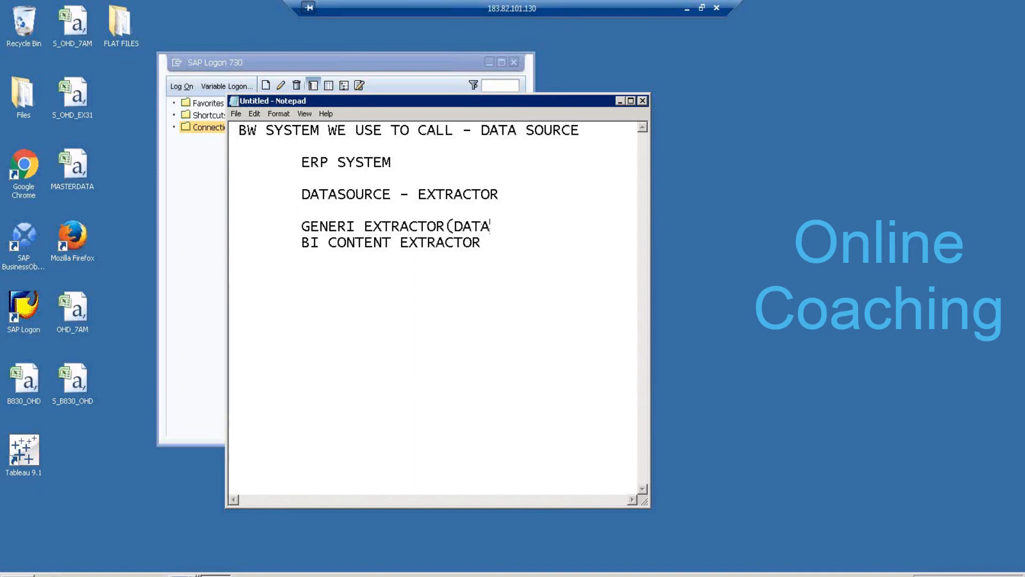
pyautogui.press('BackSpace')
pyautogui.press('BackSpace')
pyautogui.press('BackSpace')
pyautogui.write('SOURCE)')
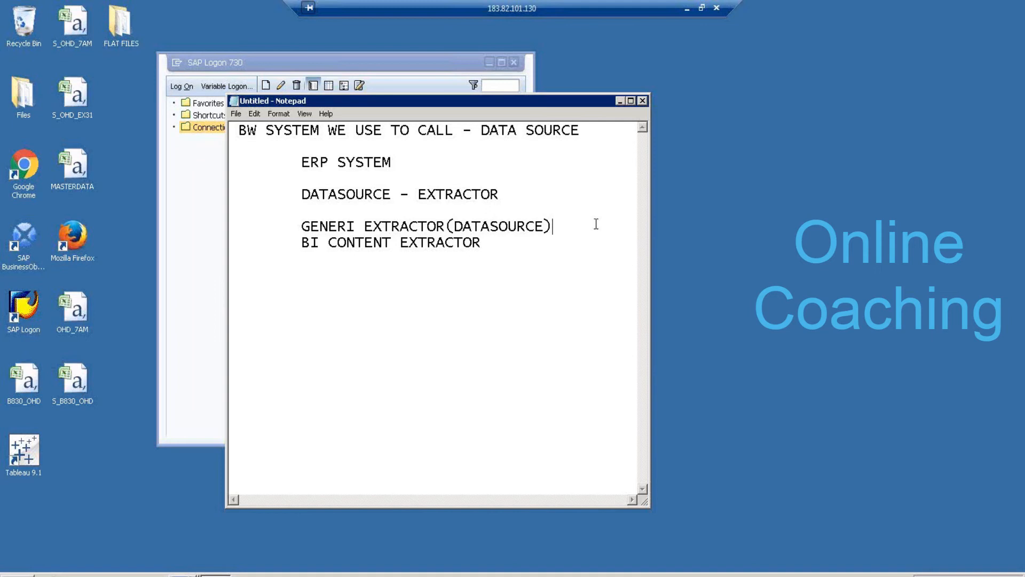
# Insert the further-indented line "CREATED BY BW CONSULTANT(USER)" under the generic extractor entry, leaving space before BI CONTENT EXTRACTOR
pyautogui.press('Return')
pyautogui.press('Return')
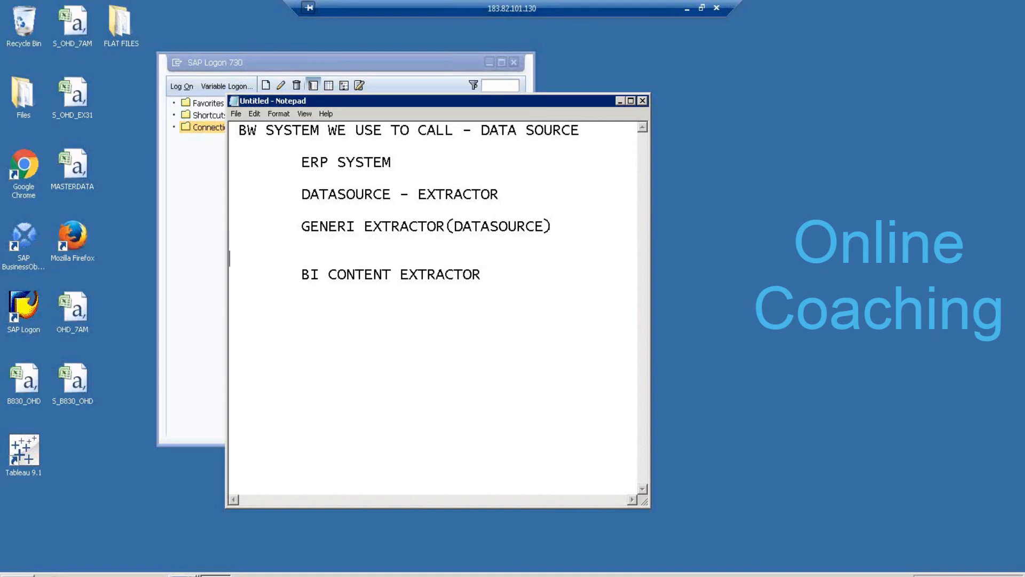
pyautogui.press('Tab')
pyautogui.press('Tab')
pyautogui.write('CREATED BY BW CO')
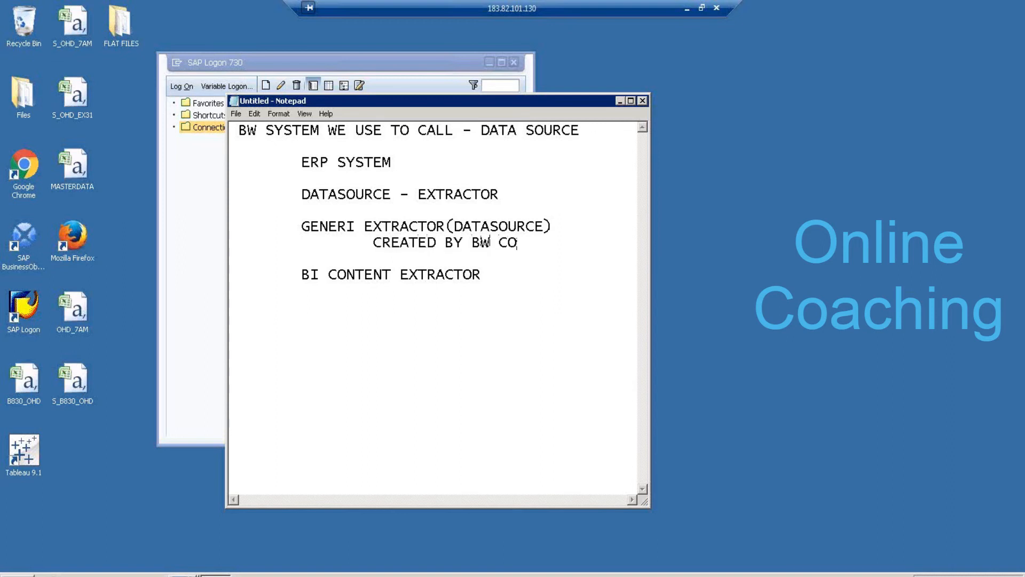
pyautogui.write('NSULTANT(U')
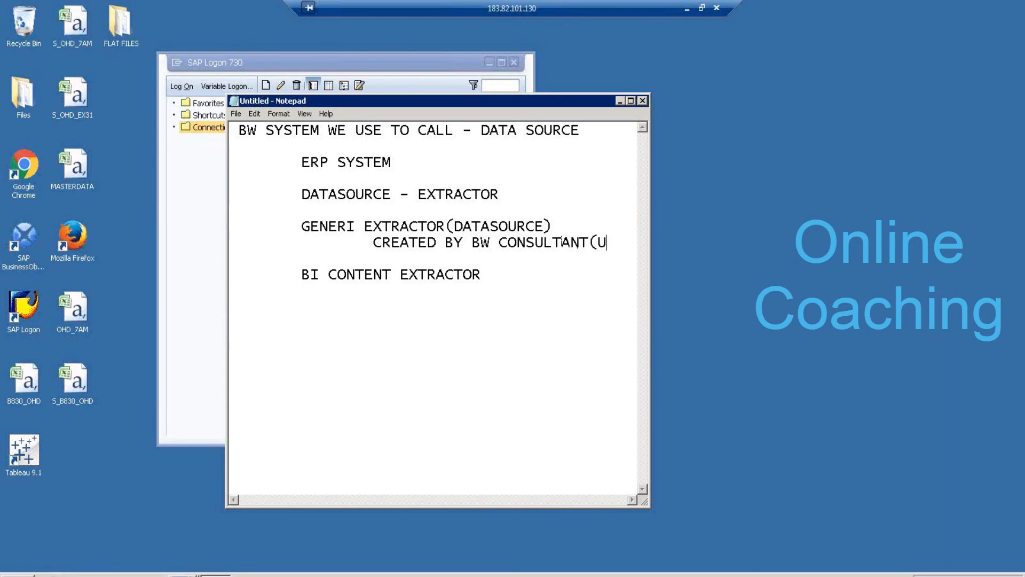
pyautogui.write('SER)')
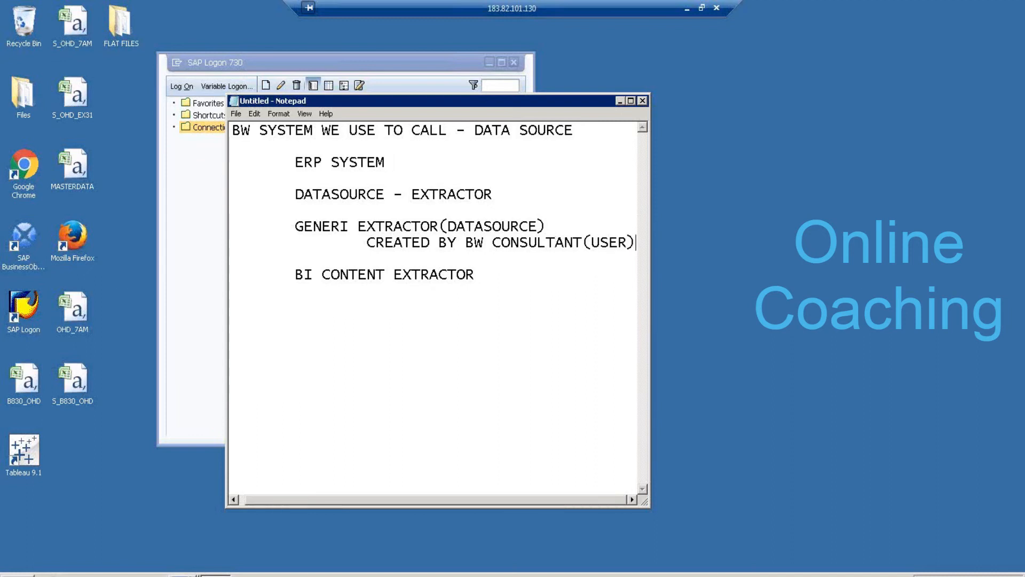
# Add the indented line "FROM THE SCRATCH-" below "CREATED BY BW CONSULTANT(USER)"
pyautogui.click(533, 282)
pyautogui.moveTo(376, 243); pyautogui.dragTo(612, 243)
pyautogui.click(634, 243)
pyautogui.press('Return')
pyautogui.press('Tab')
pyautogui.write('F')
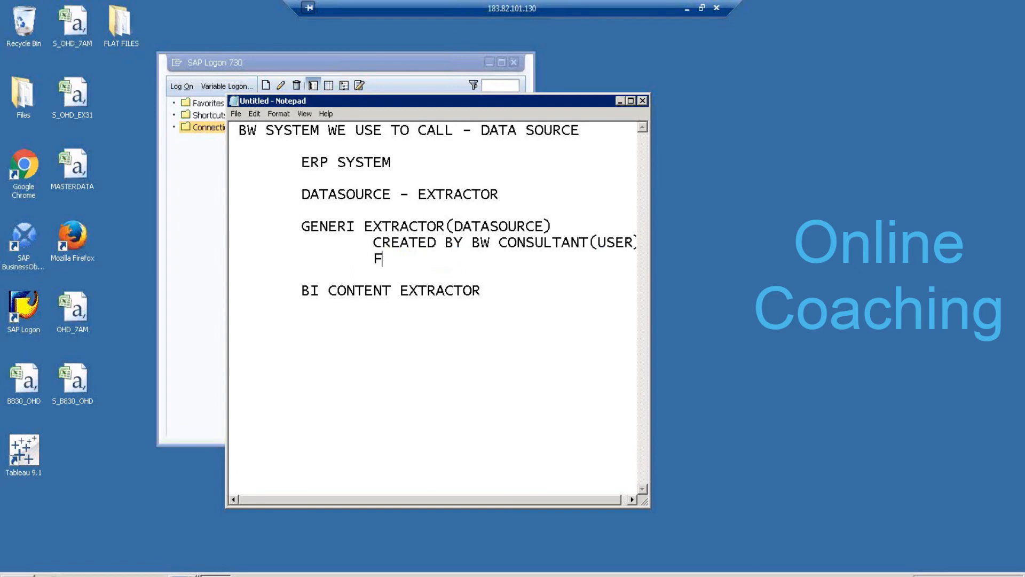
pyautogui.write('ROM THE SCR')
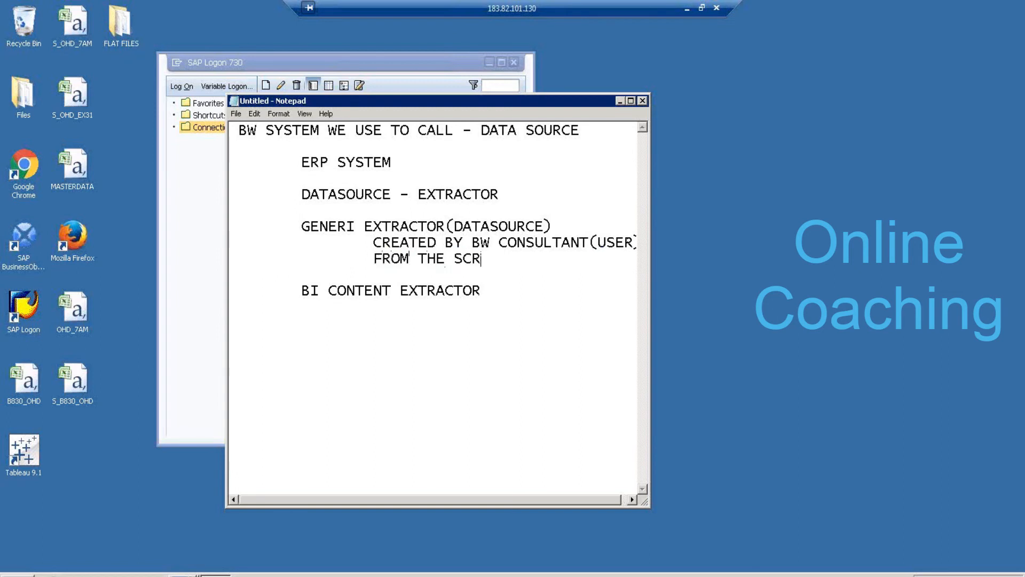
pyautogui.write('ATCH-')
# Add the indented description "PREDEFINED- CREATED BY SAP" under "BI CONTENT EXTRACTOR"
pyautogui.click(501, 288)
pyautogui.press('Return')
pyautogui.press('Tab')
pyautogui.write('PREDEF')
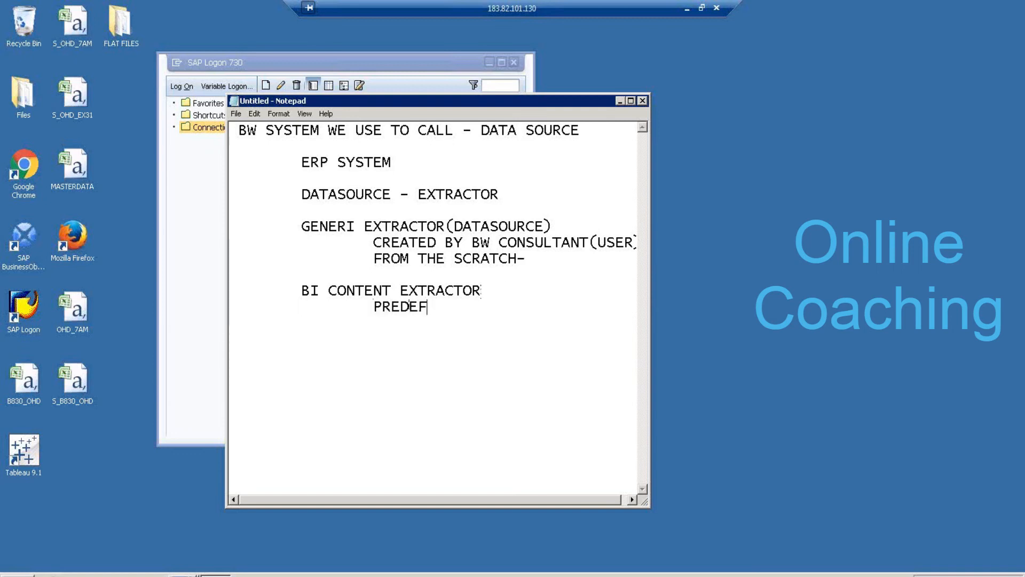
pyautogui.write('INED- CREATED BY SAP')
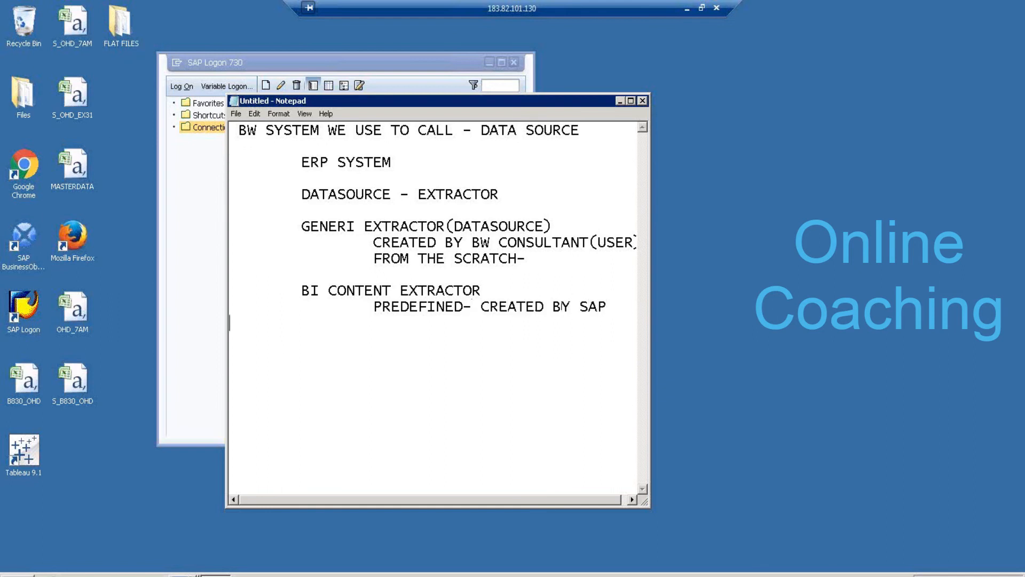
# Add the line "READ TO USE - NO NEED TO CREATE/SETPUP" to the BI content extractor description
pyautogui.press('Tab')
pyautogui.write('READ TO USE ')
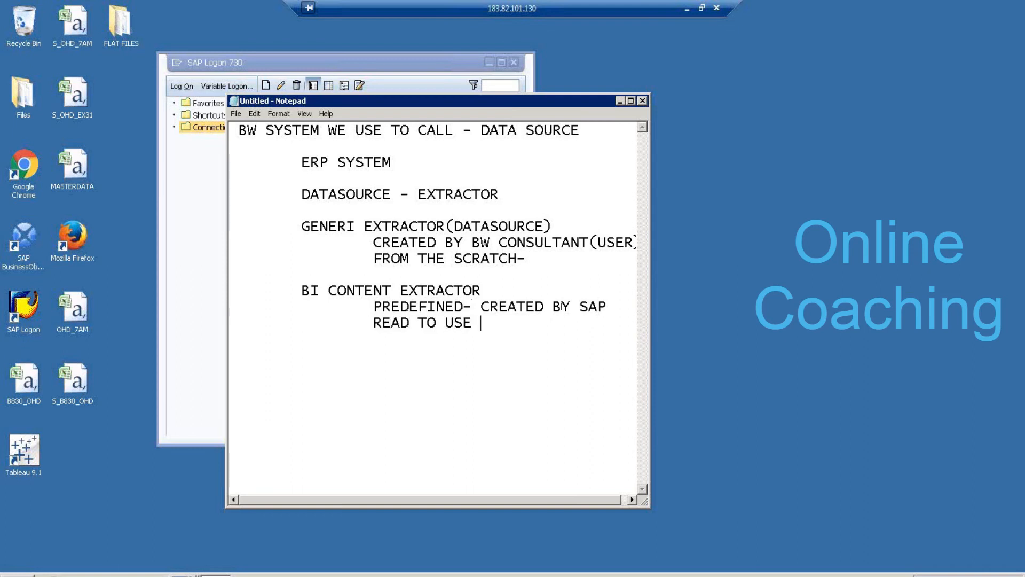
pyautogui.write('- NO NEED TO CREA')
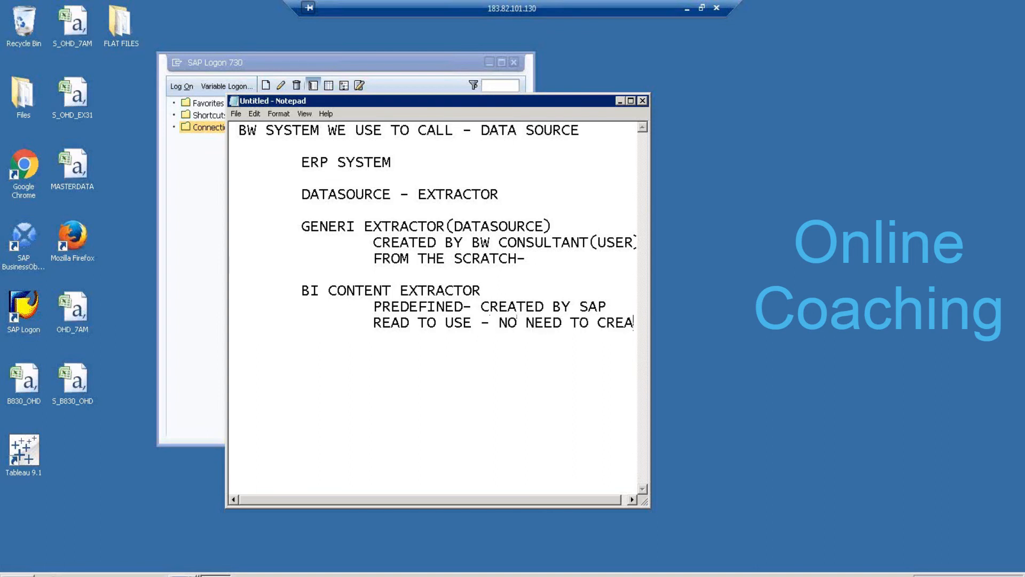
pyautogui.write('TE/SETPUP')
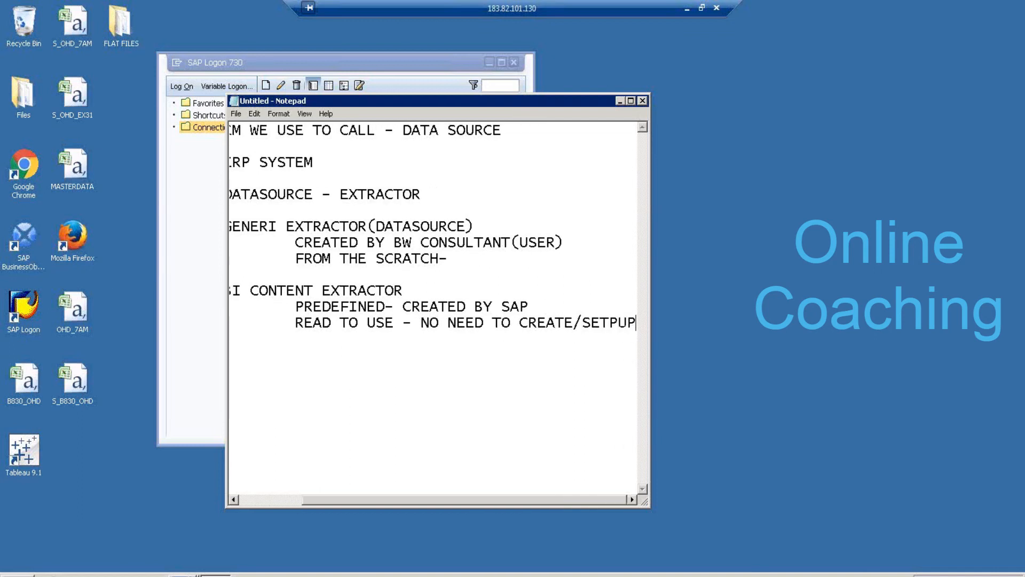
# Maximize the notes window and correct "GENERI" to "GENERIC" in the extractor line
pyautogui.click(631, 100)
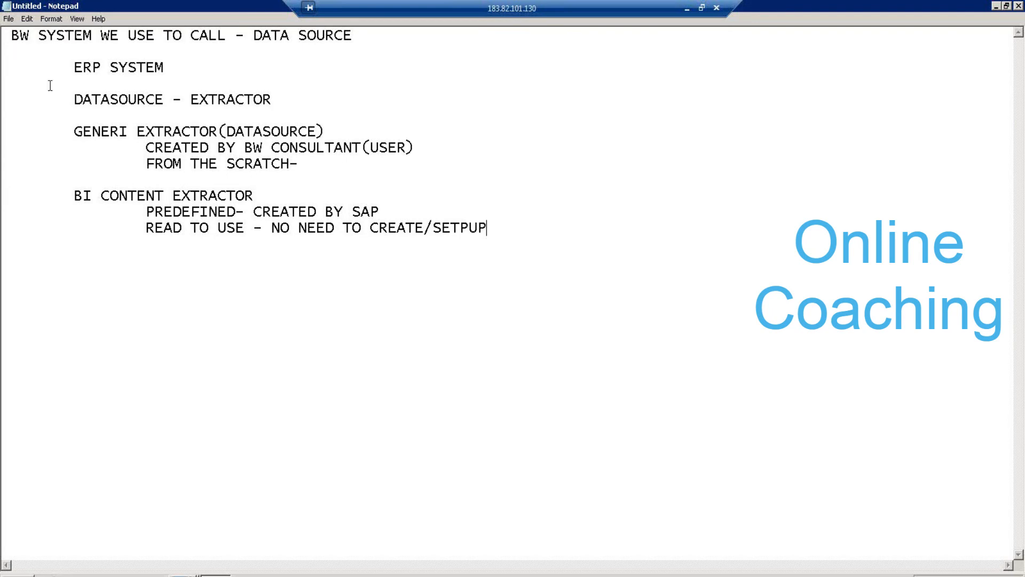
pyautogui.click(67, 96)
pyautogui.moveTo(68, 96); pyautogui.dragTo(83, 100)
pyautogui.click(109, 115)
pyautogui.click(132, 131)
pyautogui.write('C')
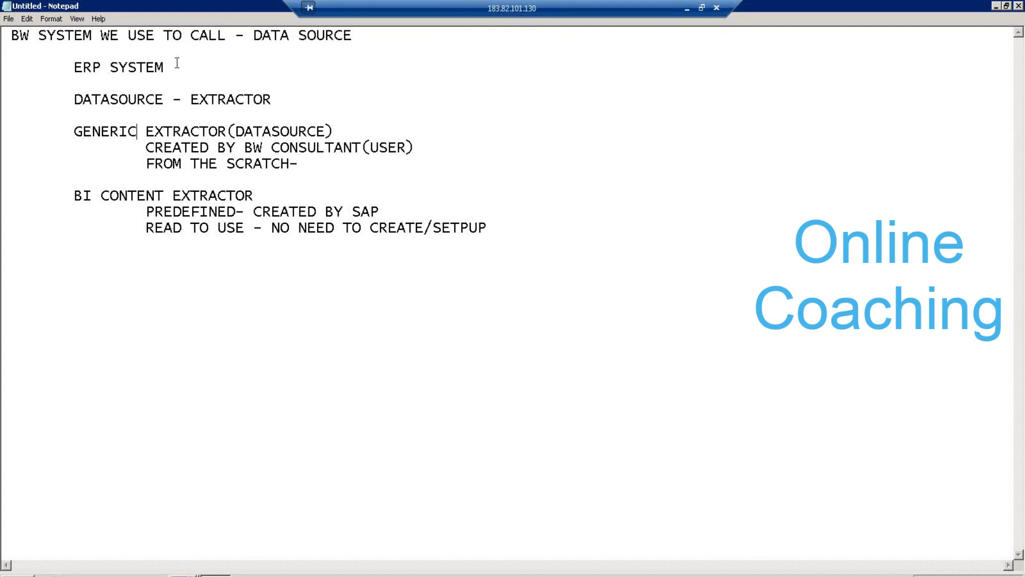
# Highlight the words EXTRACTOR and DATASOURCE in the generic entry and EXTRACTOR in the BI content entry
pyautogui.moveTo(227, 131); pyautogui.dragTo(146, 129)
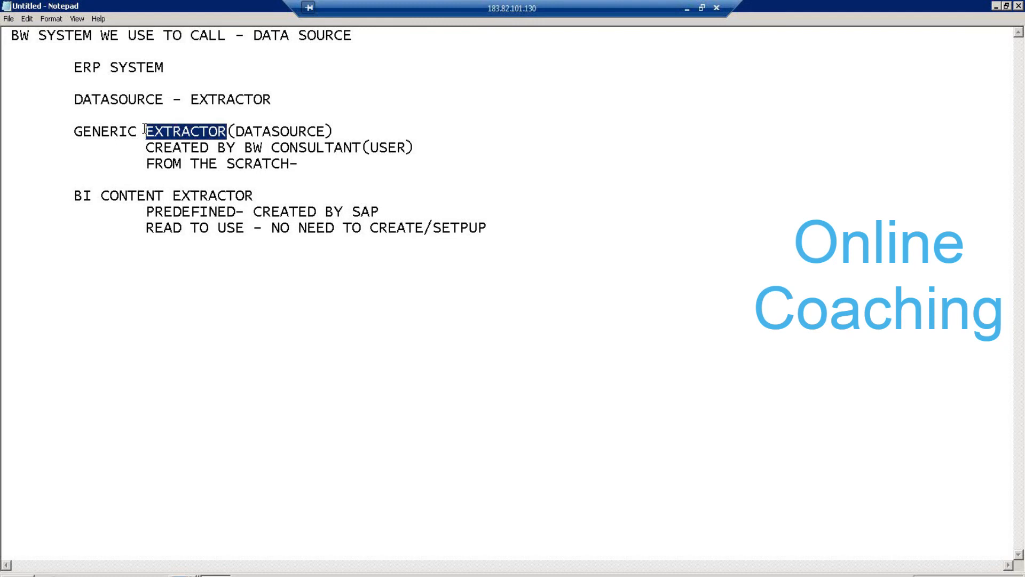
pyautogui.moveTo(235, 131); pyautogui.dragTo(327, 132)
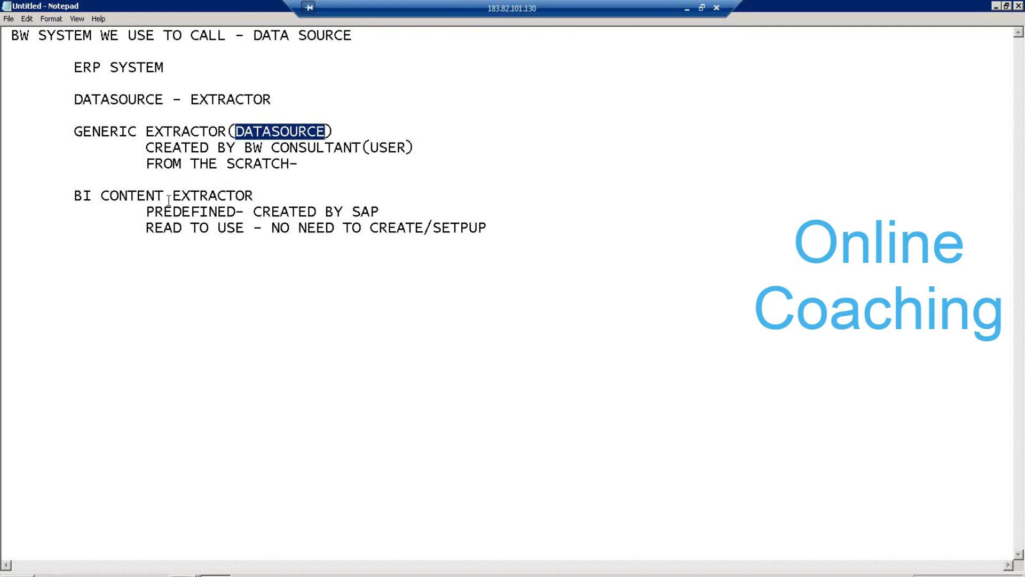
pyautogui.click(261, 194)
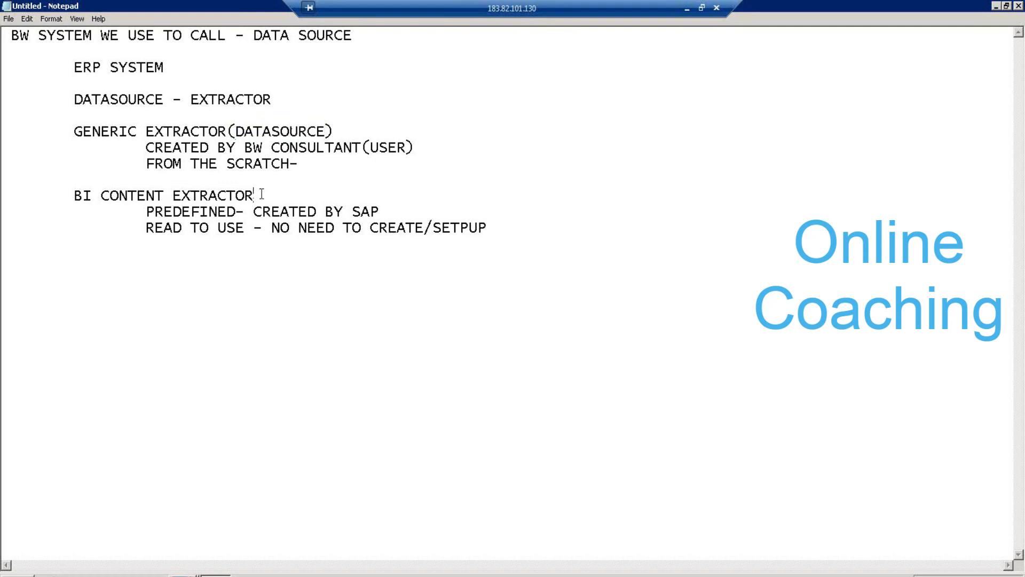
pyautogui.moveTo(261, 194); pyautogui.dragTo(171, 194)
pyautogui.click(373, 344)
# Minimize the remote session to present the Types of Extractors slide, and circle BW Content Extractors with the pen
pyautogui.click(686, 8)
pyautogui.click(683, 8)
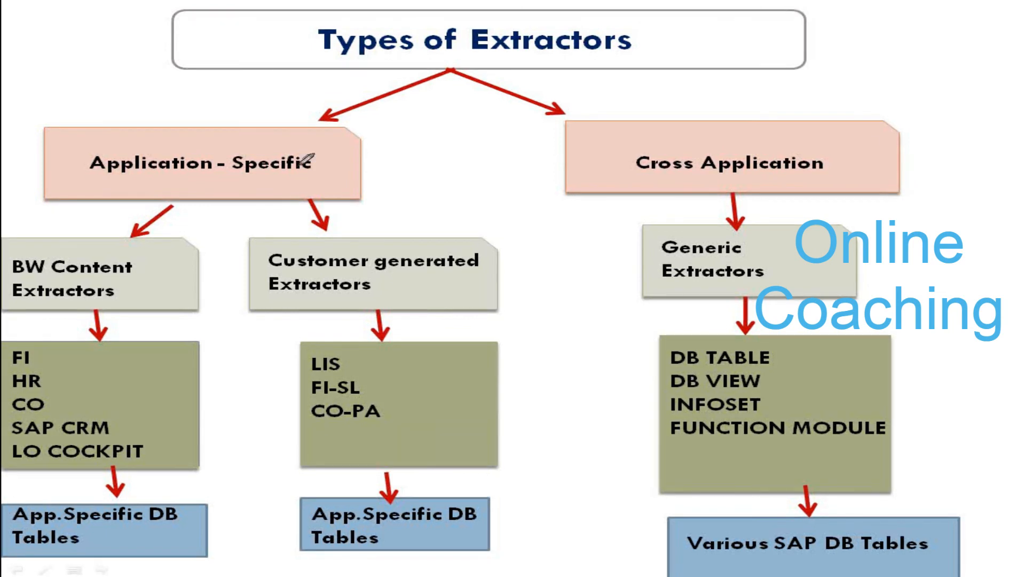
pyautogui.moveTo(191, 245)
pyautogui.mouseDown()
pyautogui.moveTo(150, 226)
pyautogui.moveTo(8, 249)
pyautogui.moveTo(27, 311)
pyautogui.moveTo(158, 284)
pyautogui.moveTo(162, 224)
pyautogui.mouseUp()
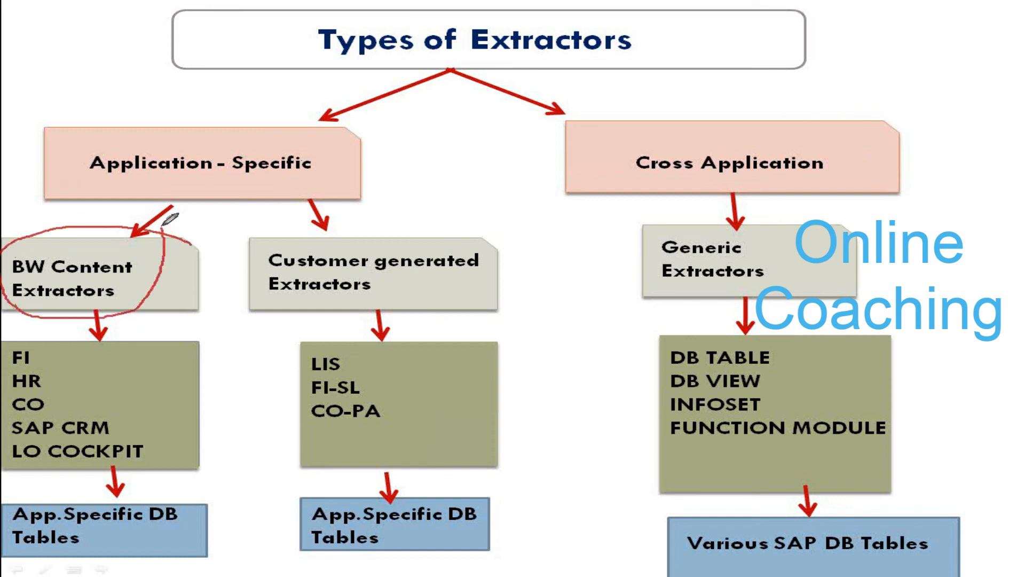